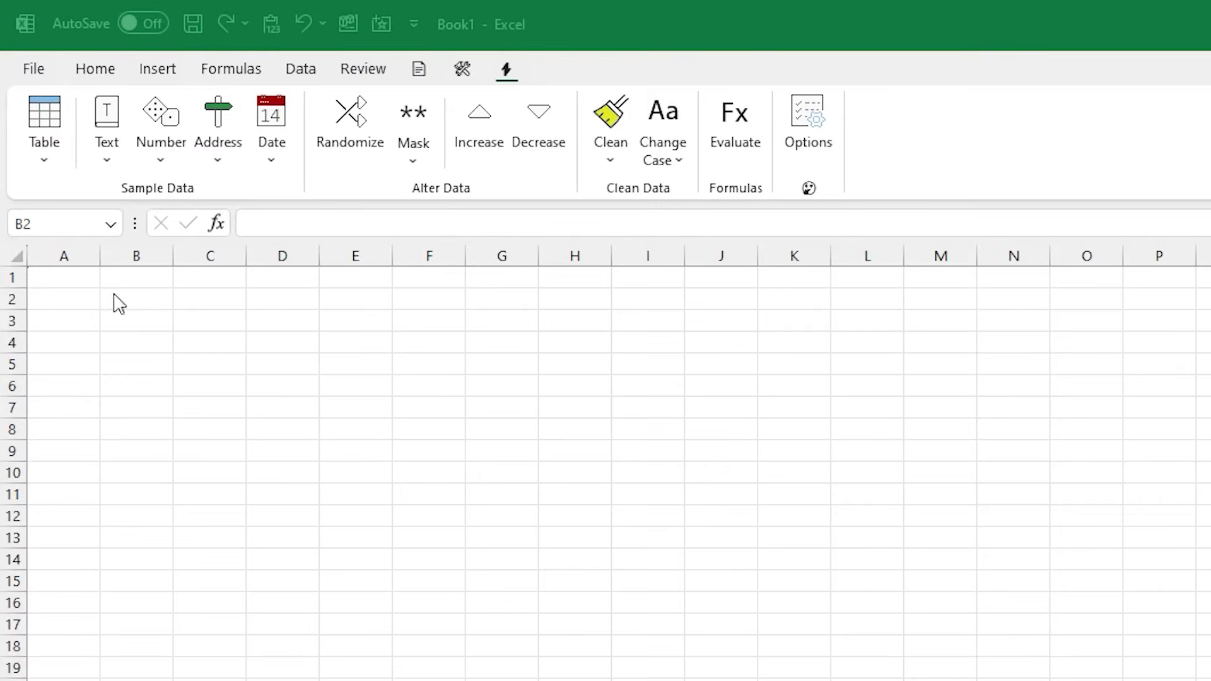
Fill B2:B17 with sample full names from the Text sample list
drag(152, 304, 119, 627)
click(107, 165)
click(218, 213)
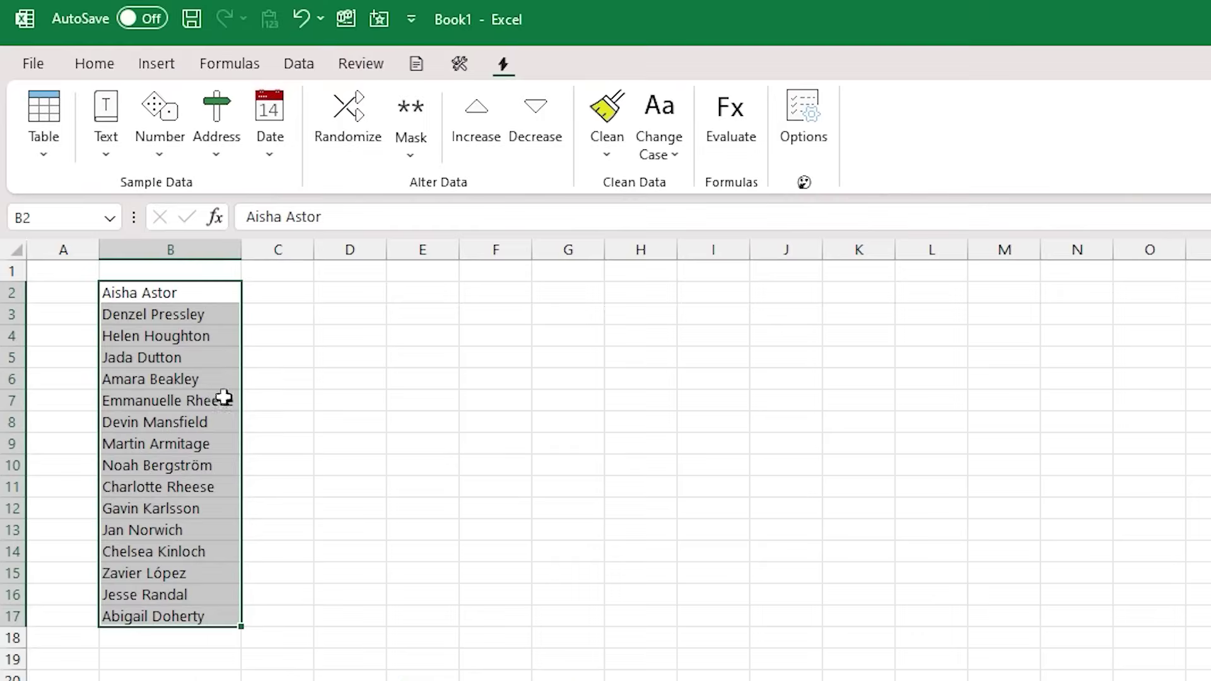
Move the names to column C and back, widen column C, then copy them into C2:C17
drag(242, 386, 285, 397)
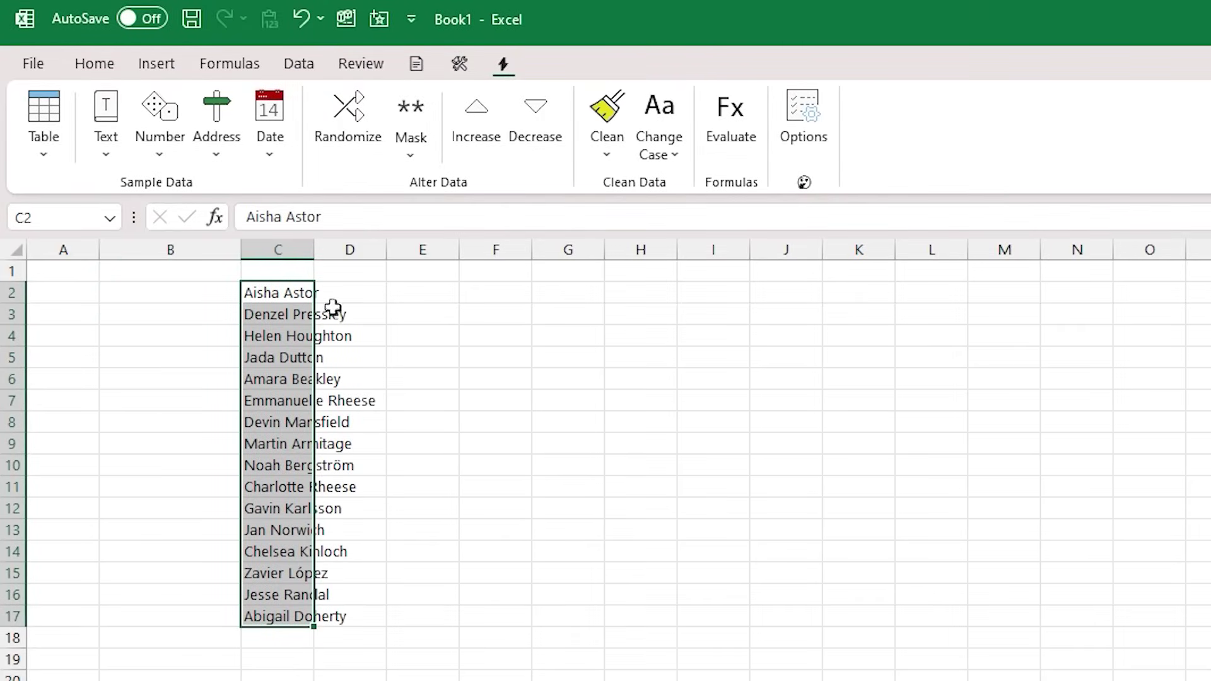
double_click(315, 257)
drag(238, 434, 184, 454)
drag(242, 247, 327, 255)
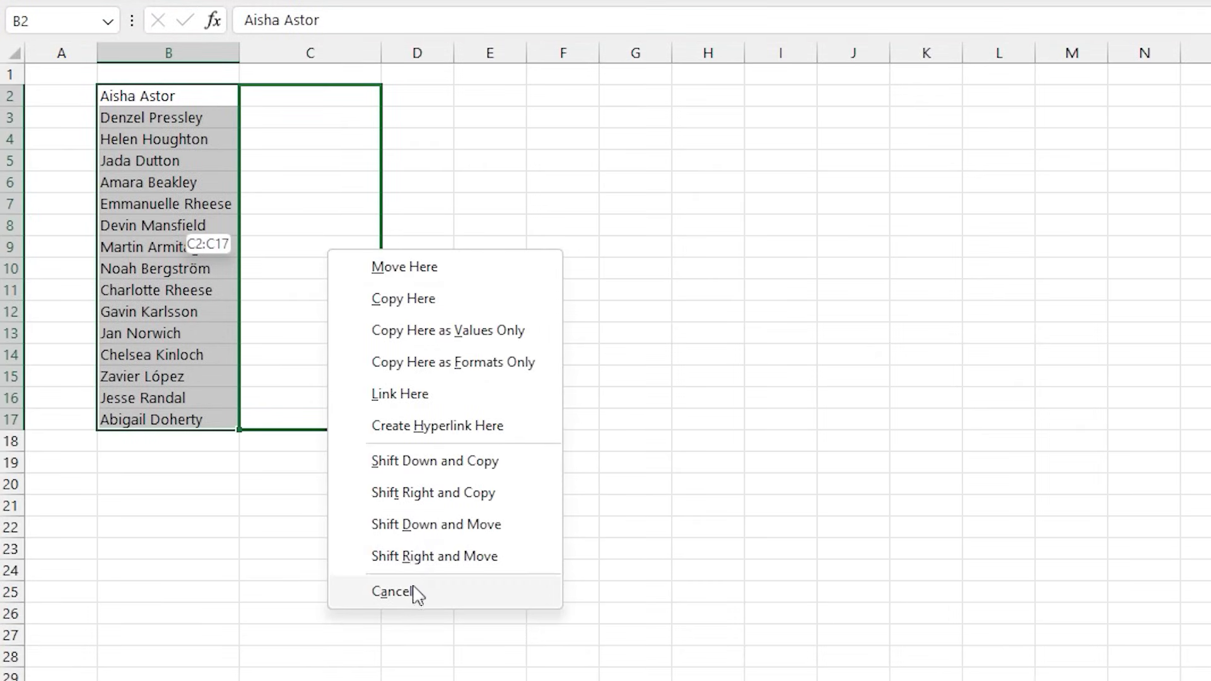
click(394, 306)
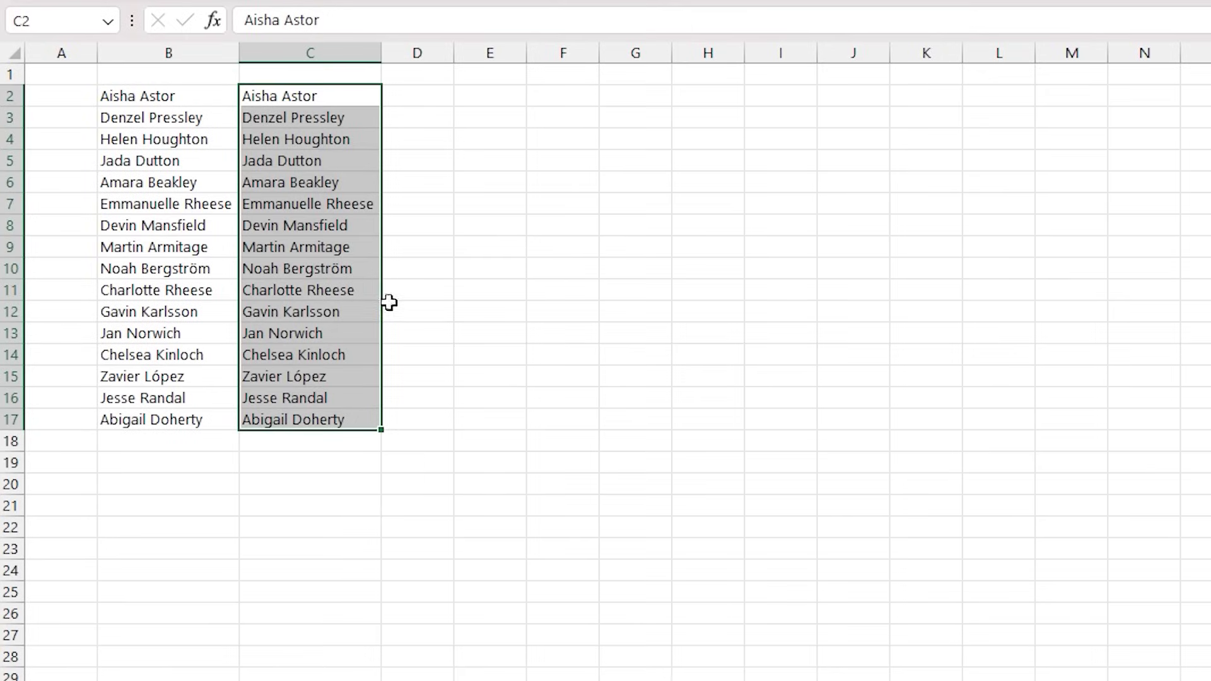
click(313, 175)
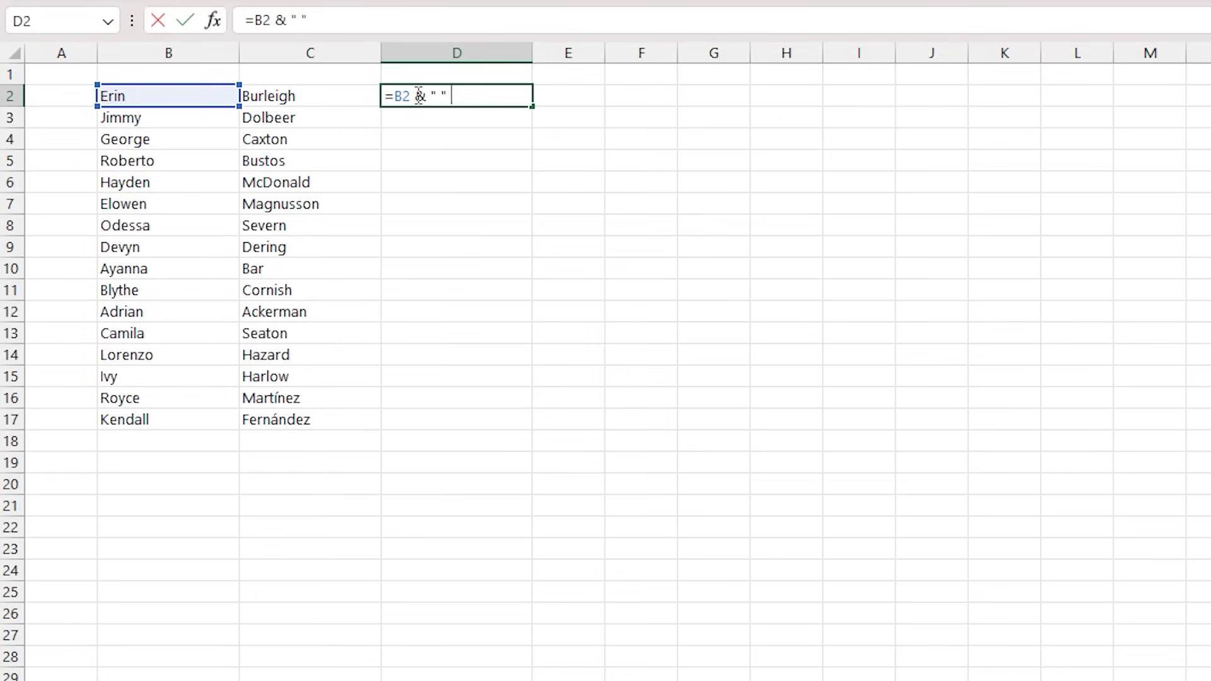
Join names in D2 with =B2 & " " & C2, fill down to row 17, then convert to values
click(286, 96)
key(Return)
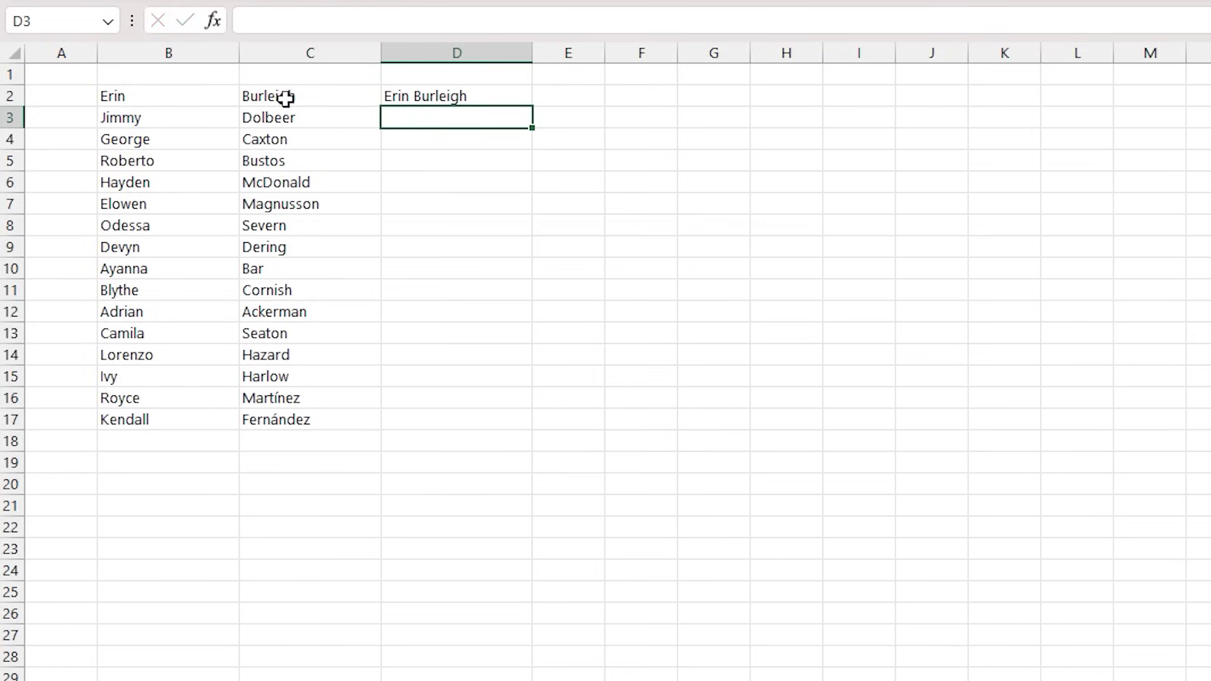
click(505, 98)
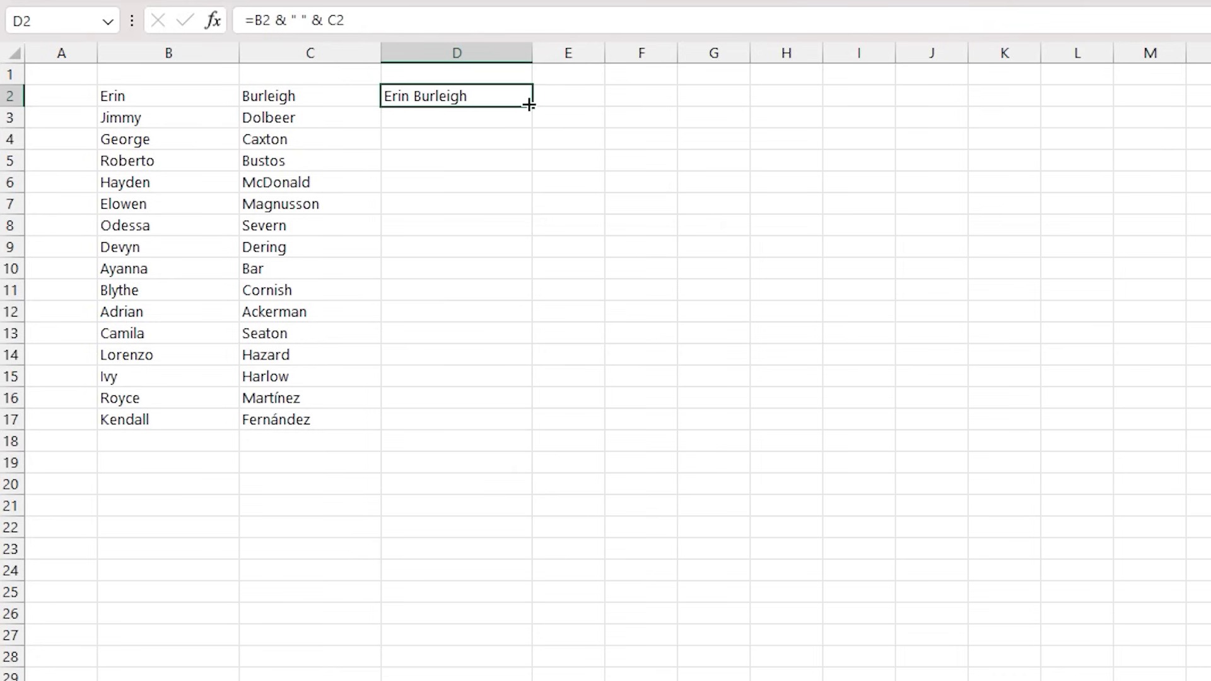
double_click(529, 105)
drag(539, 221, 514, 221)
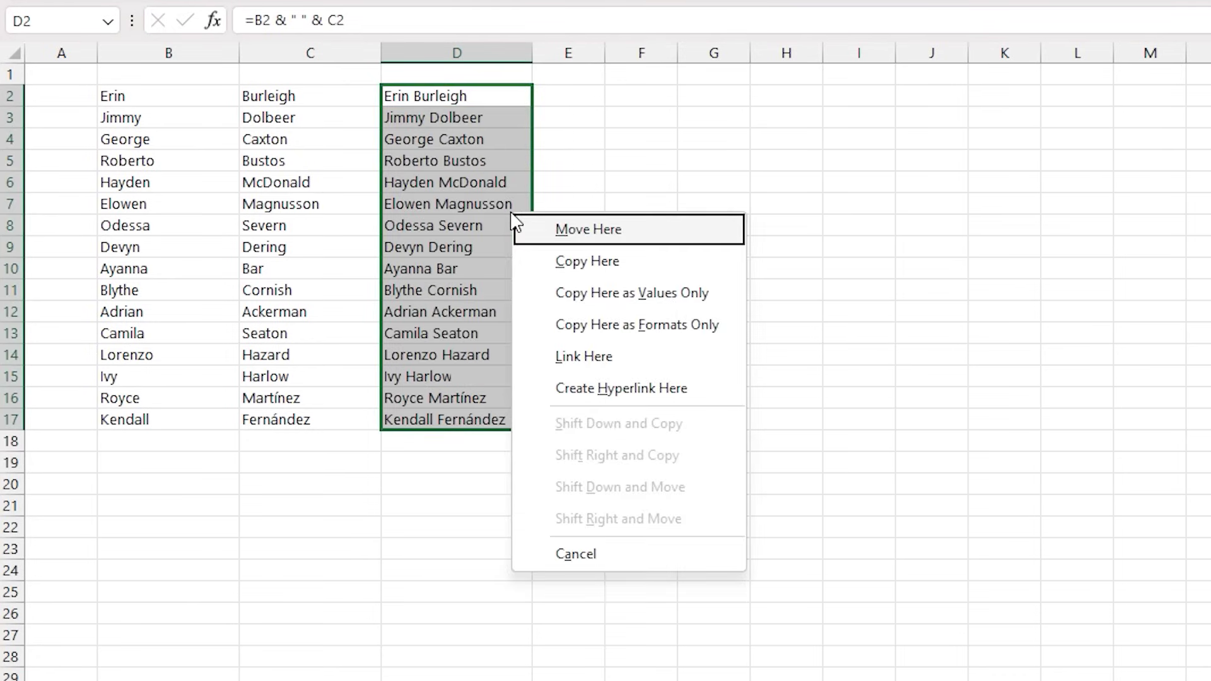
click(615, 292)
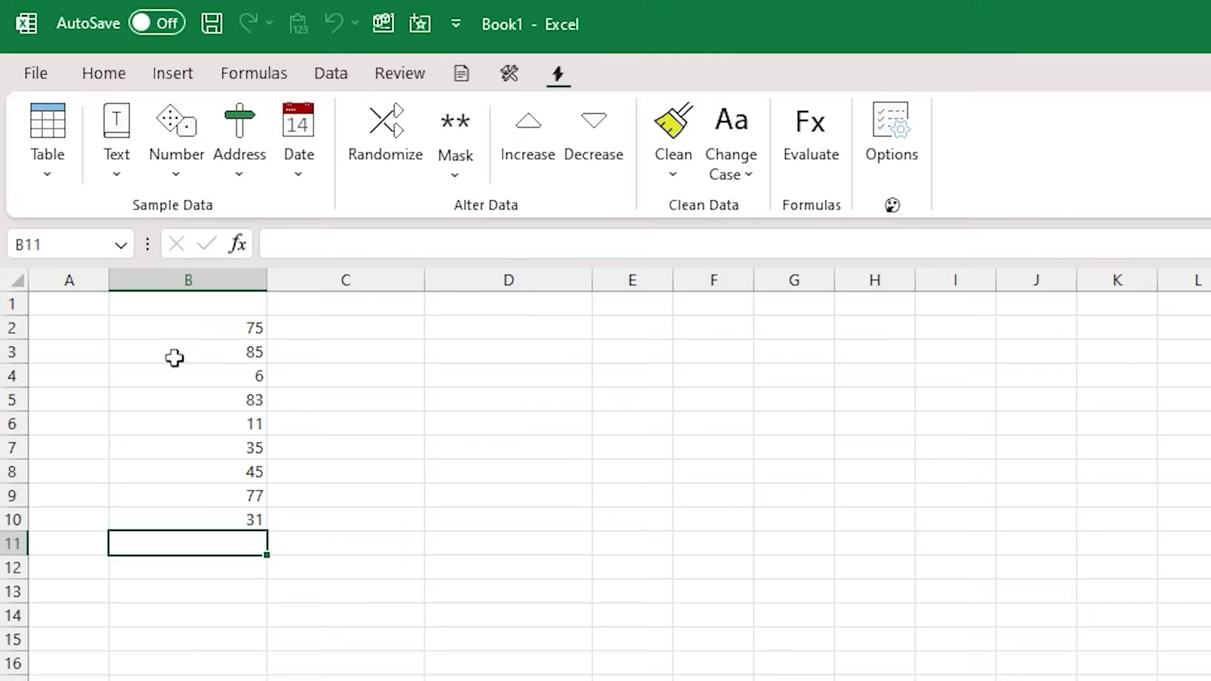
Total B2:B10 into B11 with Alt+=, then clear that total again
drag(179, 327, 208, 496)
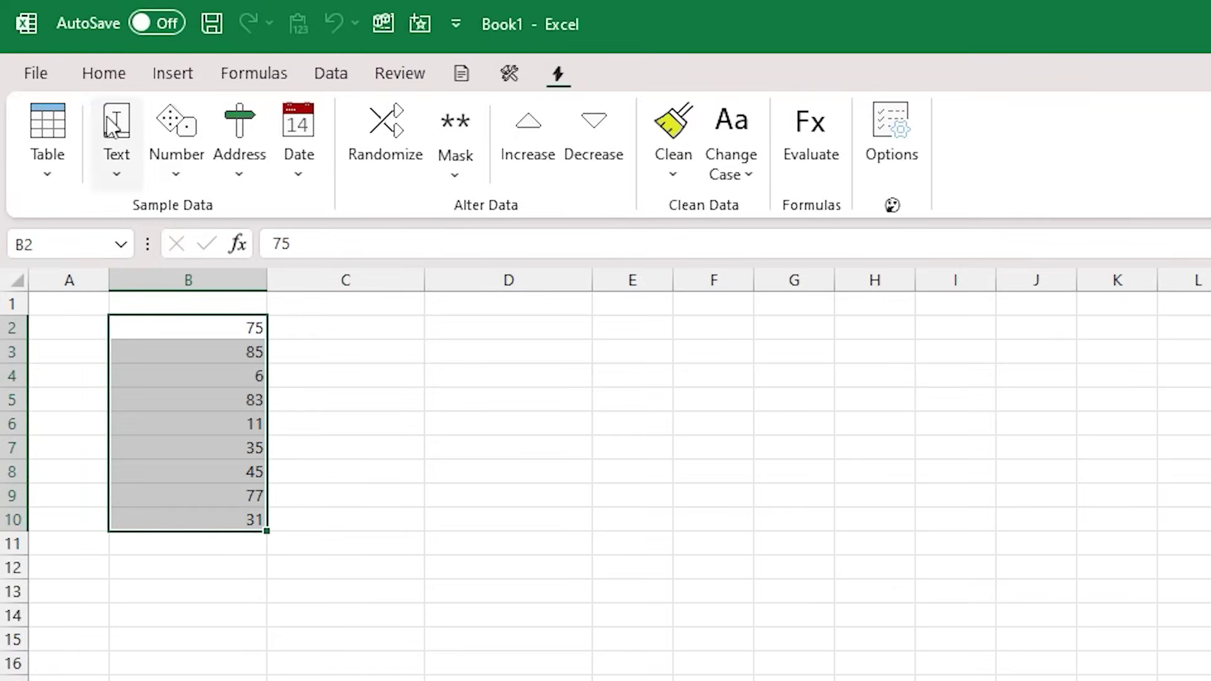
click(98, 76)
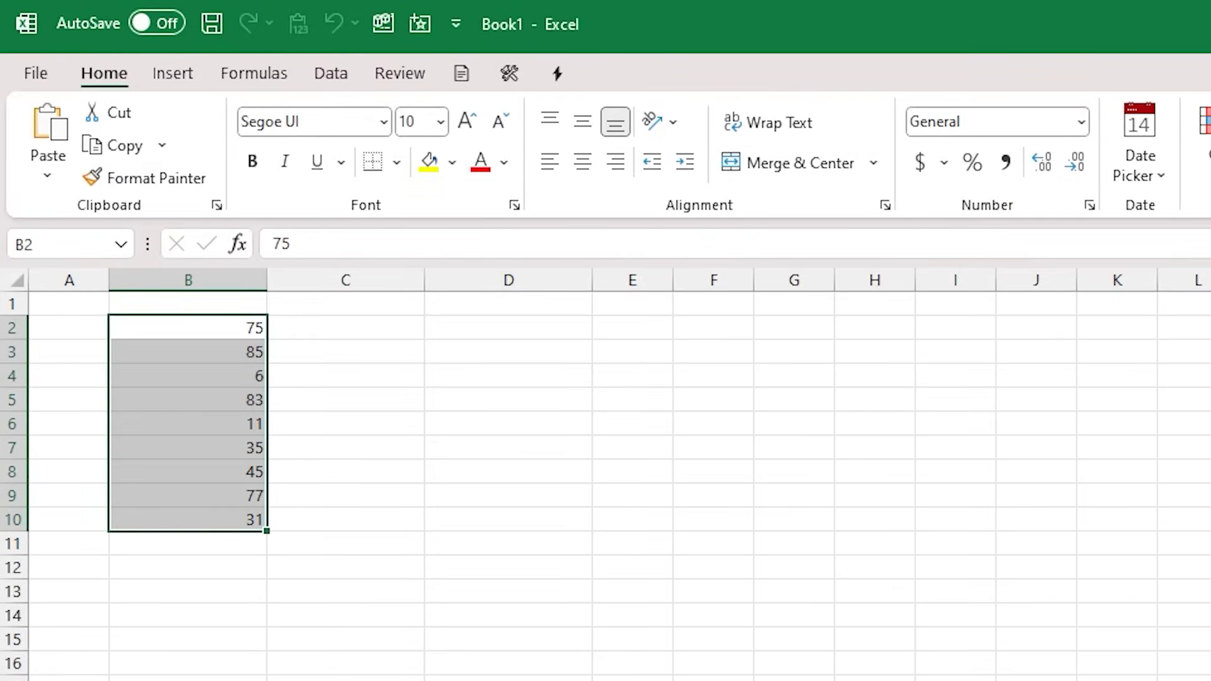
key(alt+equal)
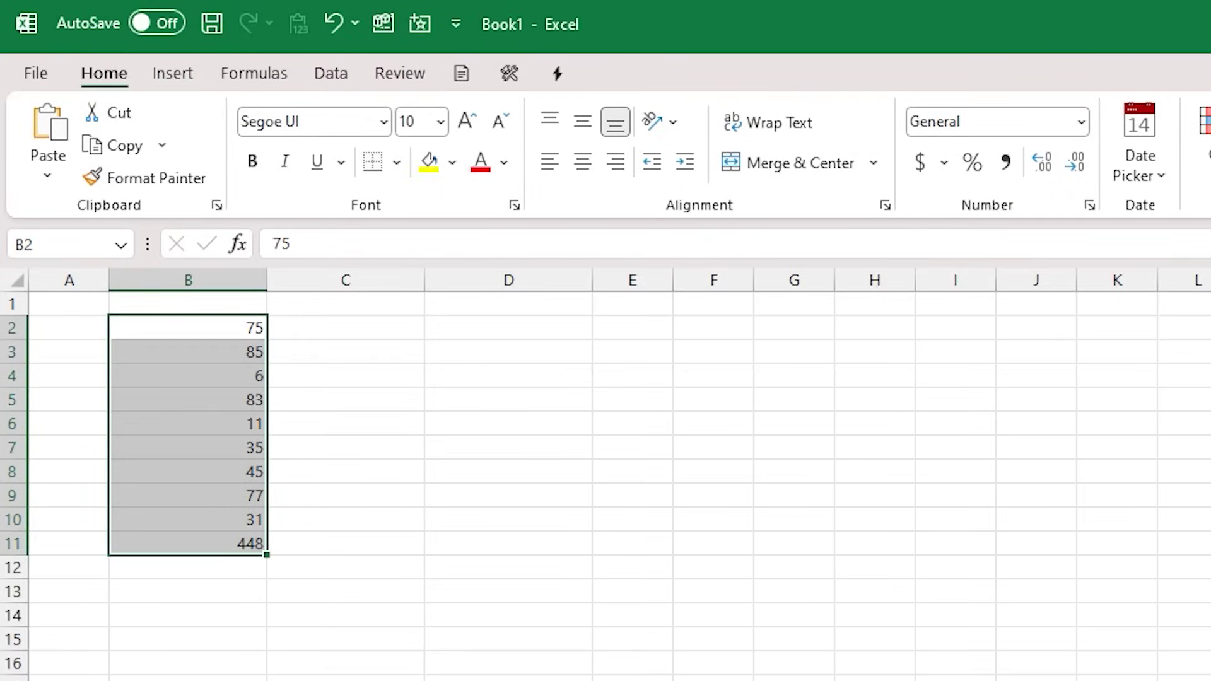
click(221, 541)
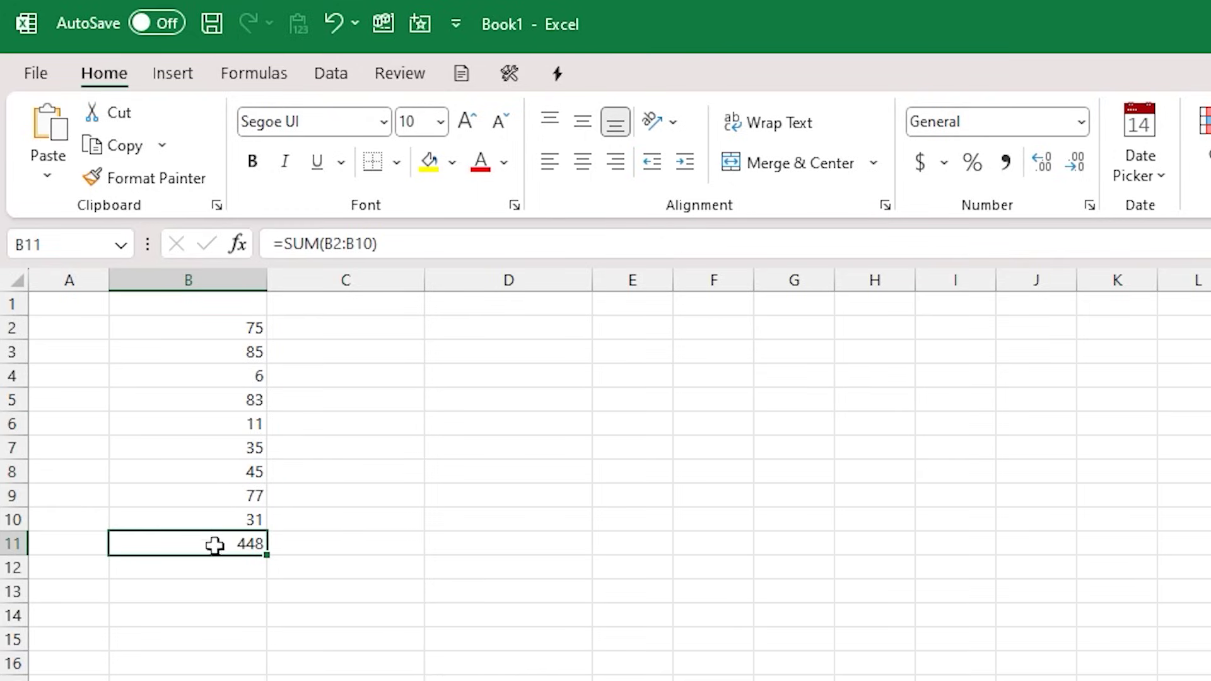
key(Delete)
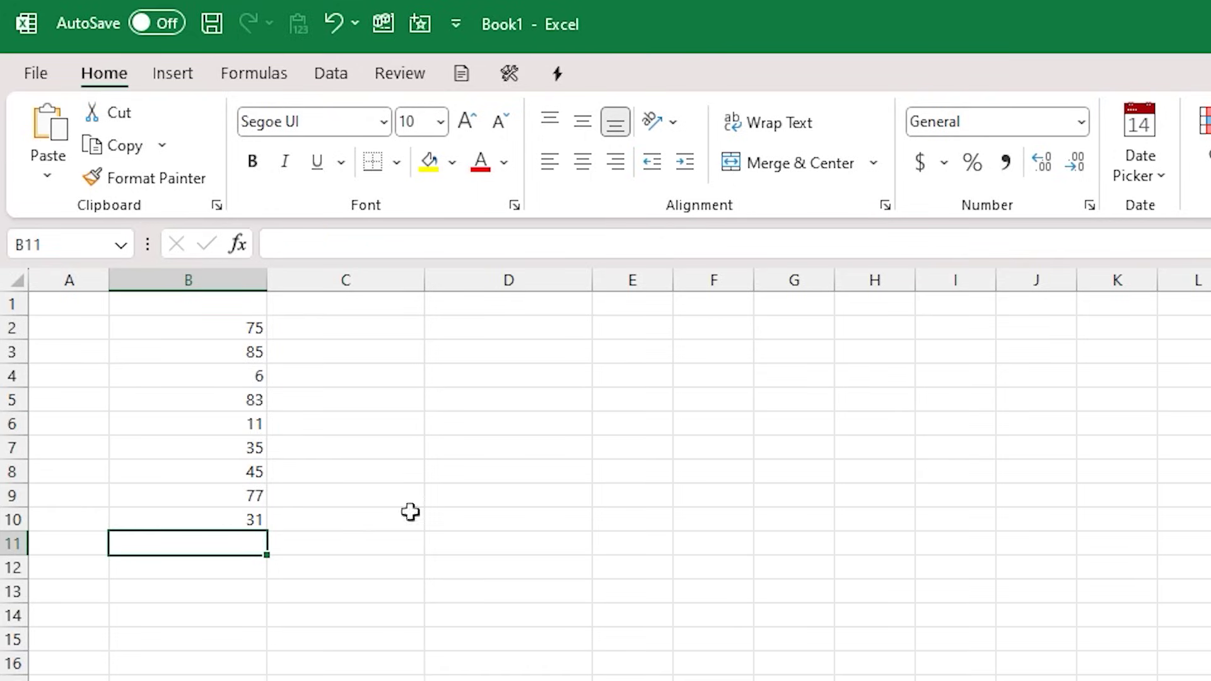
Insert a SUM of B2:B10 in B11 using Home > AutoSum
click(178, 357)
click(216, 541)
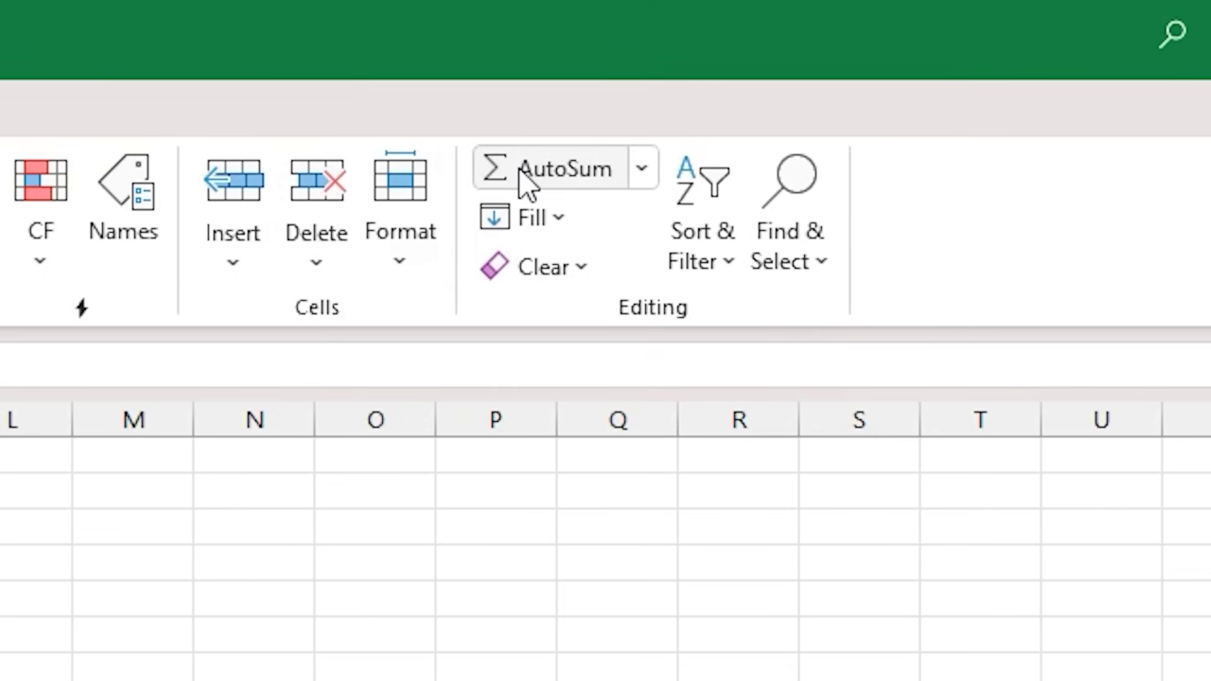
click(525, 183)
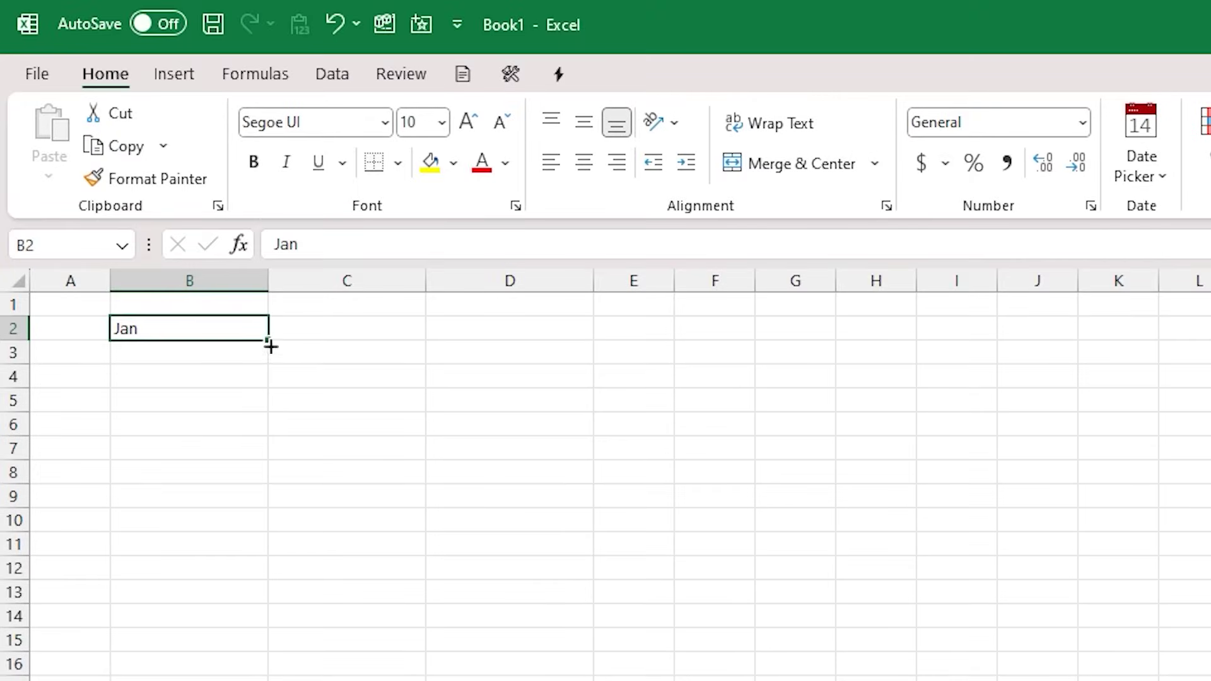
Fill B2:B13 and C2:C13 with the months Jan through Dec
drag(270, 344, 254, 604)
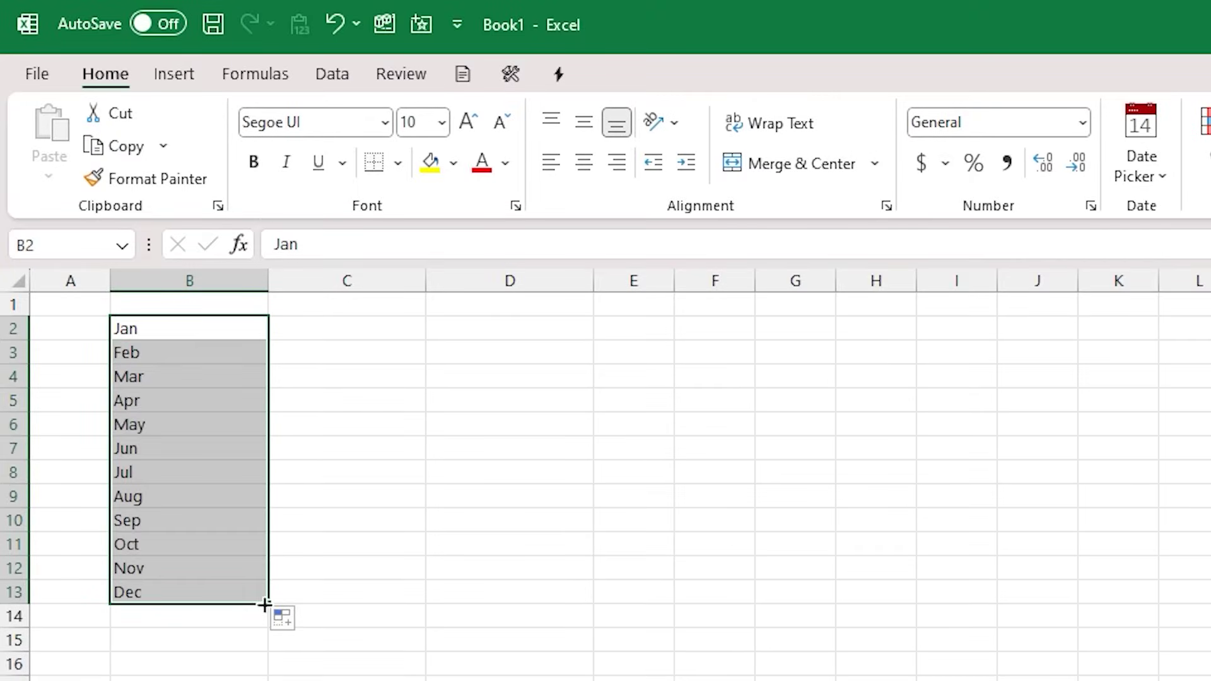
click(315, 322)
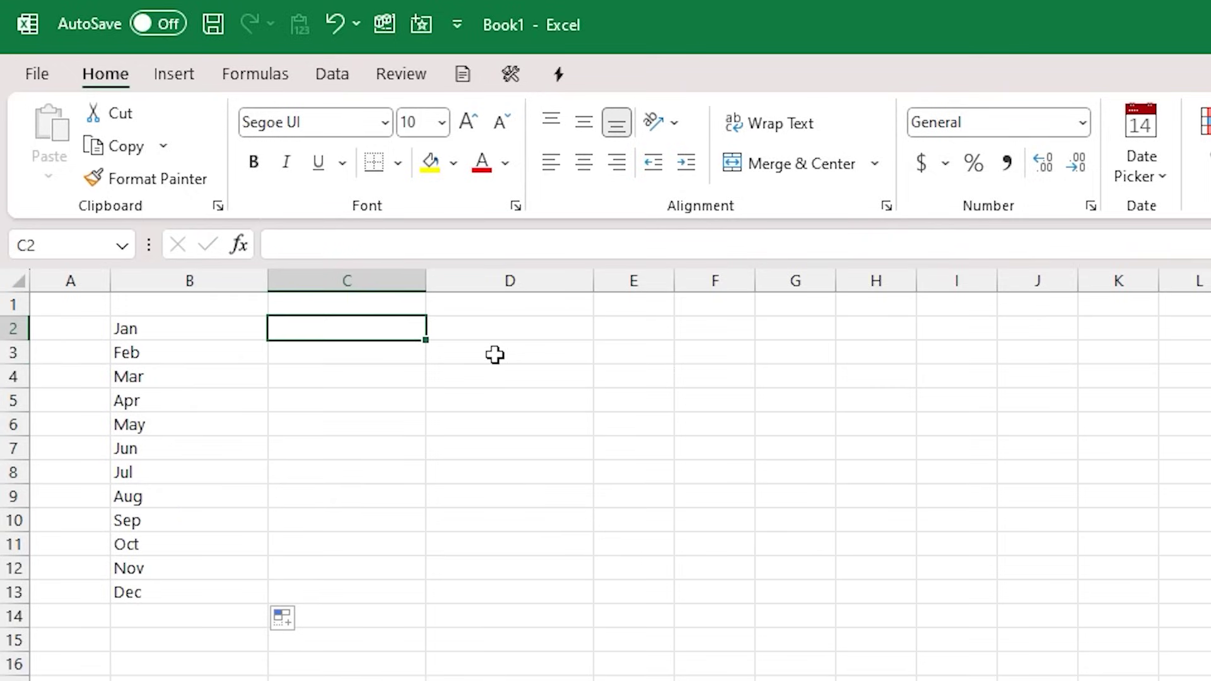
text(Jan)
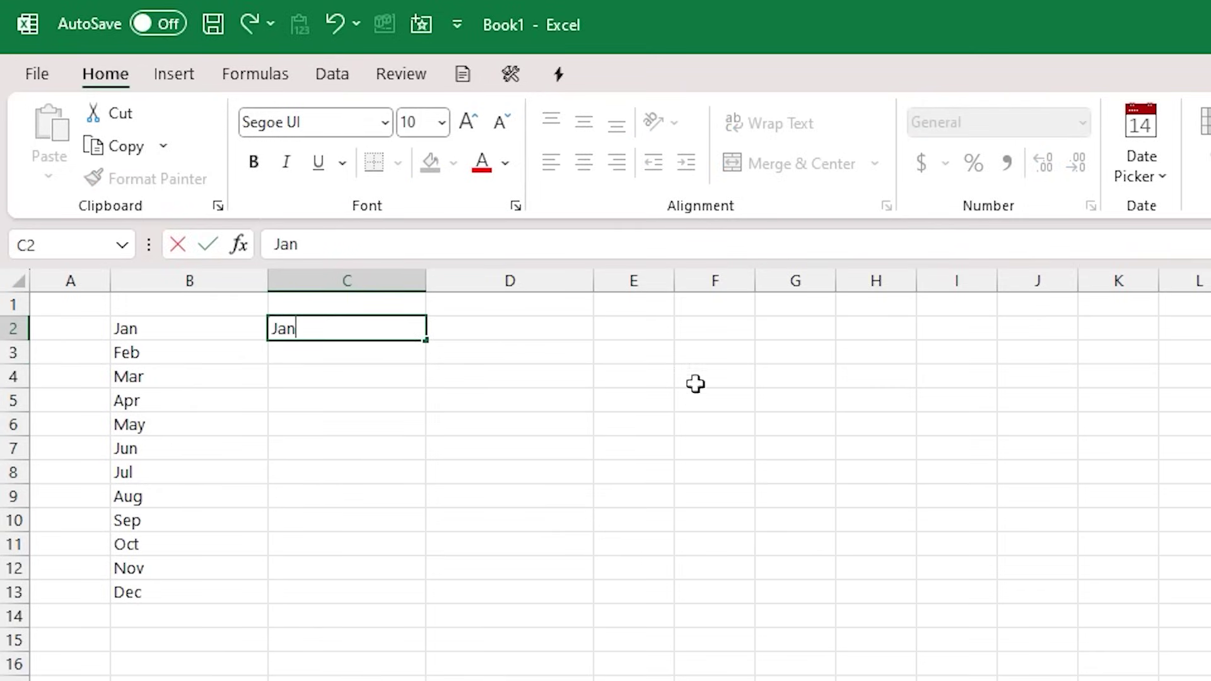
click(536, 338)
click(406, 332)
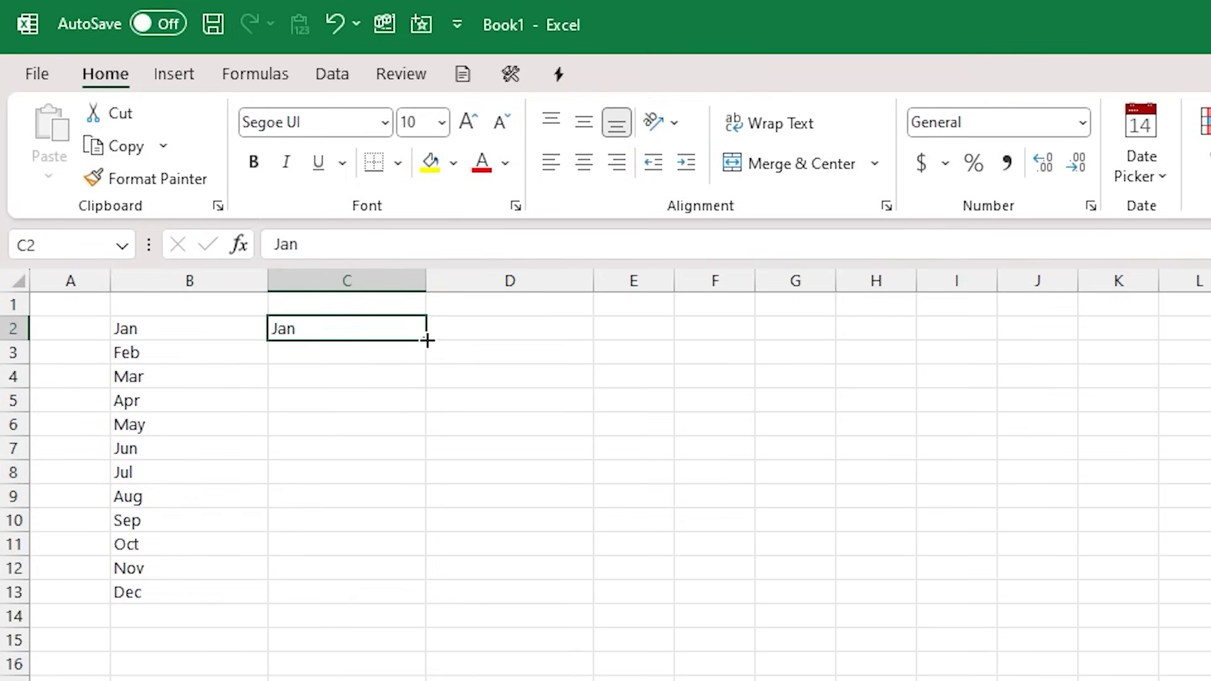
double_click(427, 340)
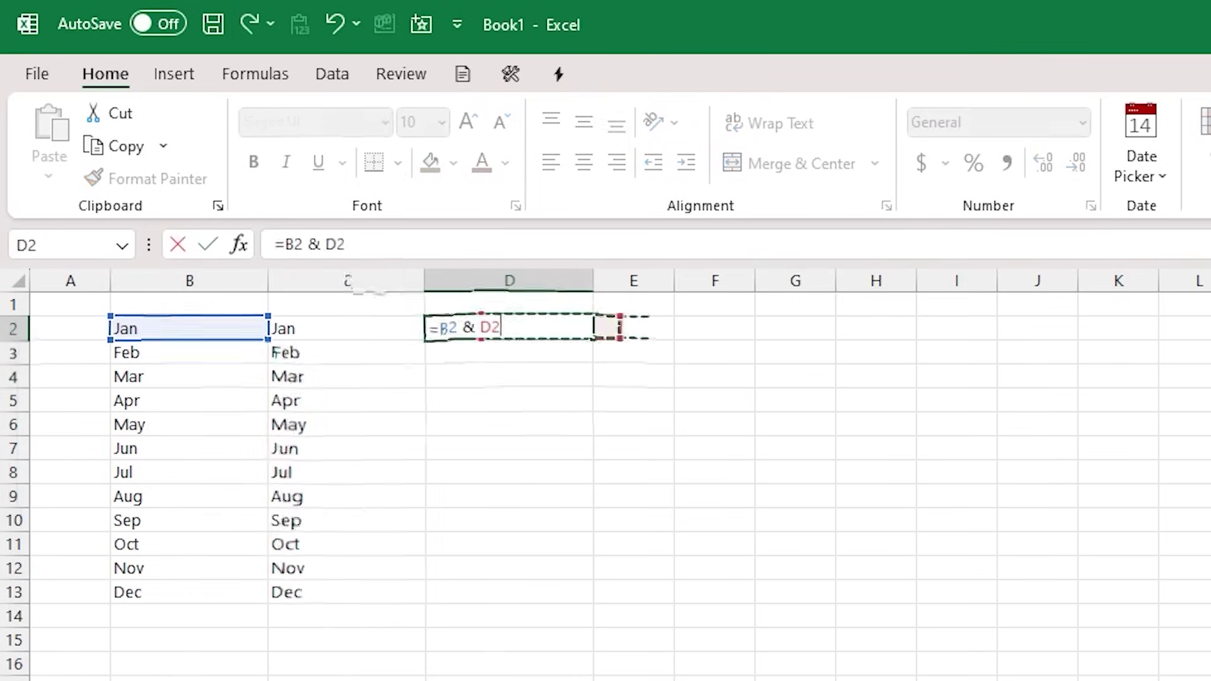
Join each month pair with =B2&C2 in D2, filled down to D13
key(Left)
key(Left)
key(Right)
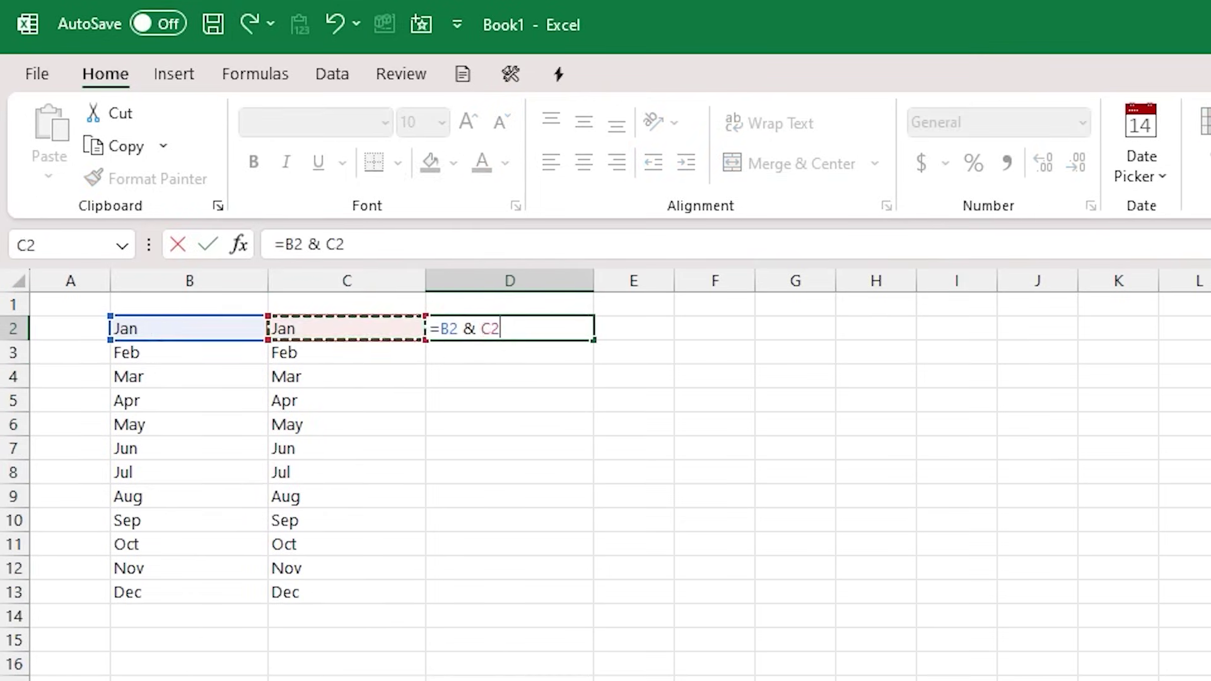
key(Return)
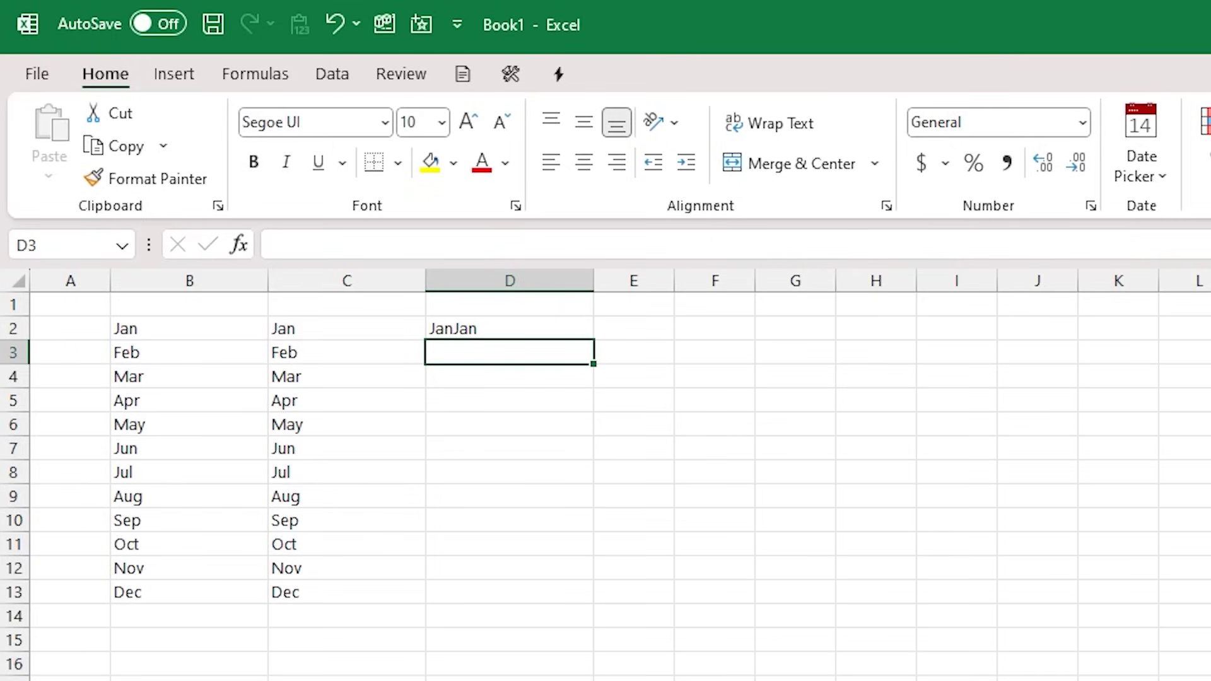
click(498, 327)
double_click(594, 341)
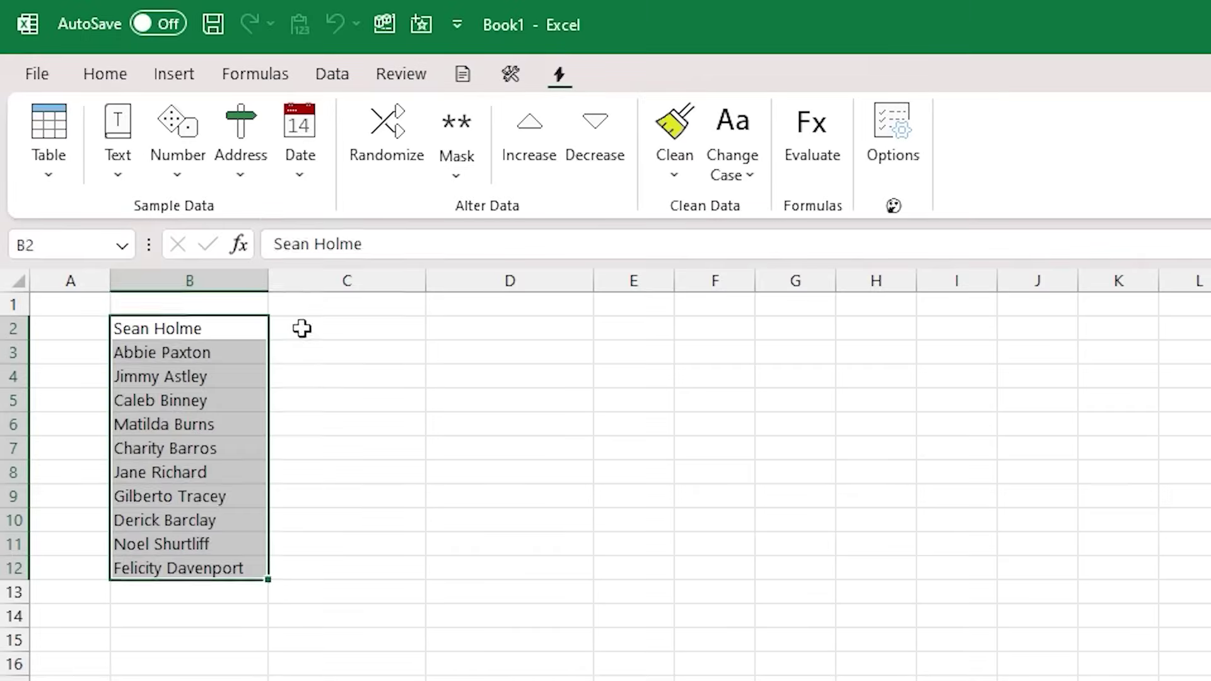
Flash Fill first names into C2:C12 from examples in C2 and C3, keeping the suggestions
click(302, 327)
text(Sean)
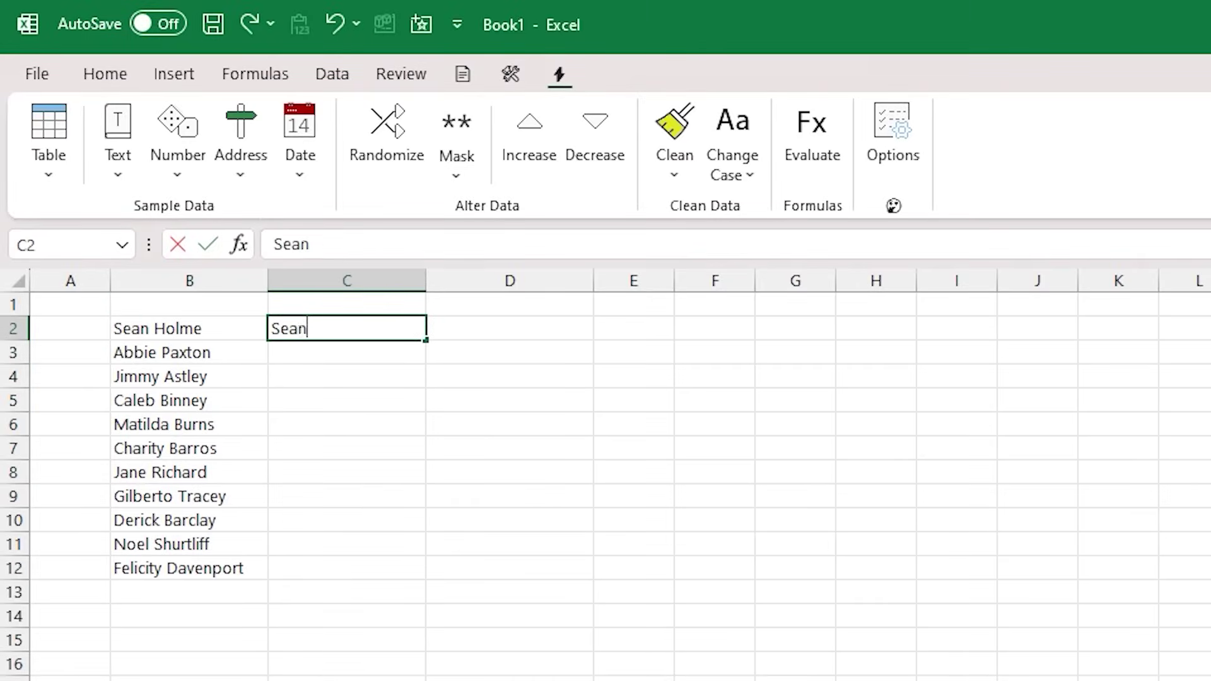
key(Return)
text(Abbie)
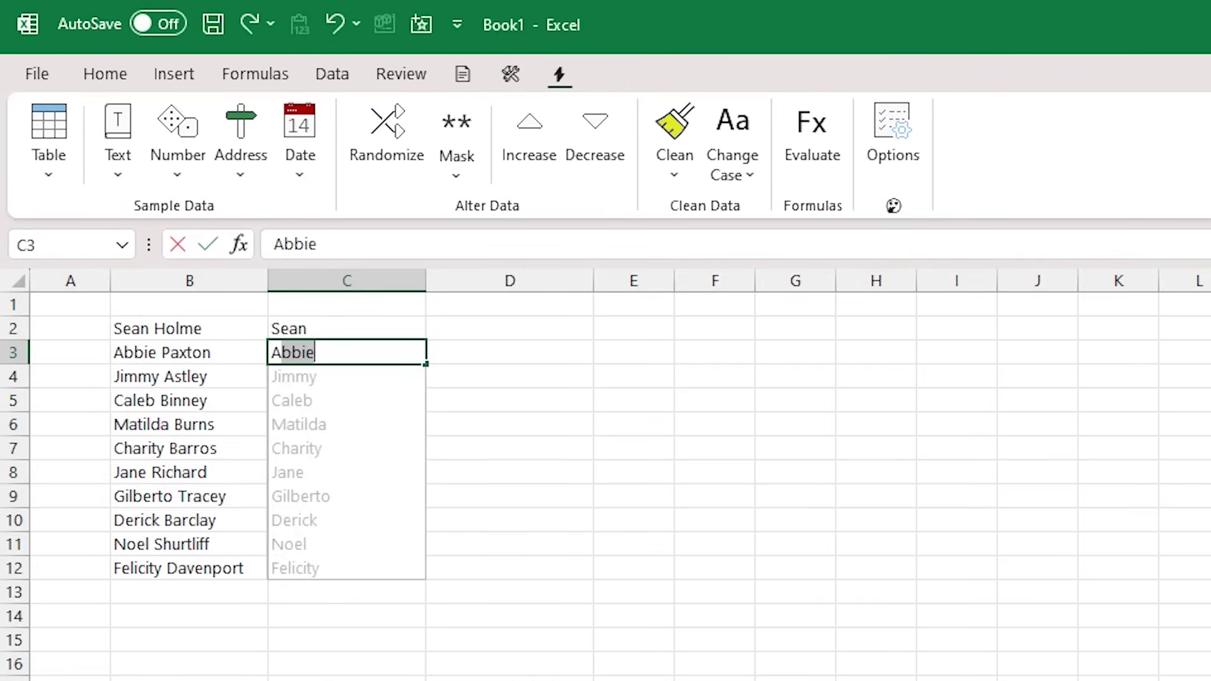
key(Return)
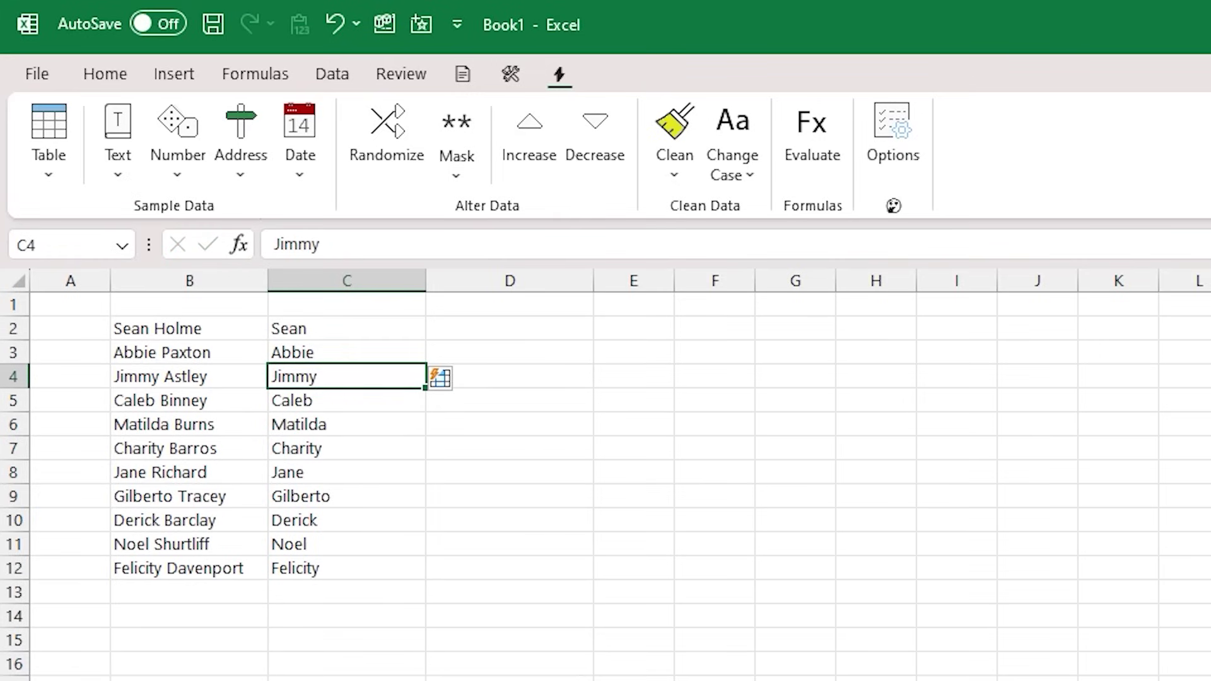
click(441, 379)
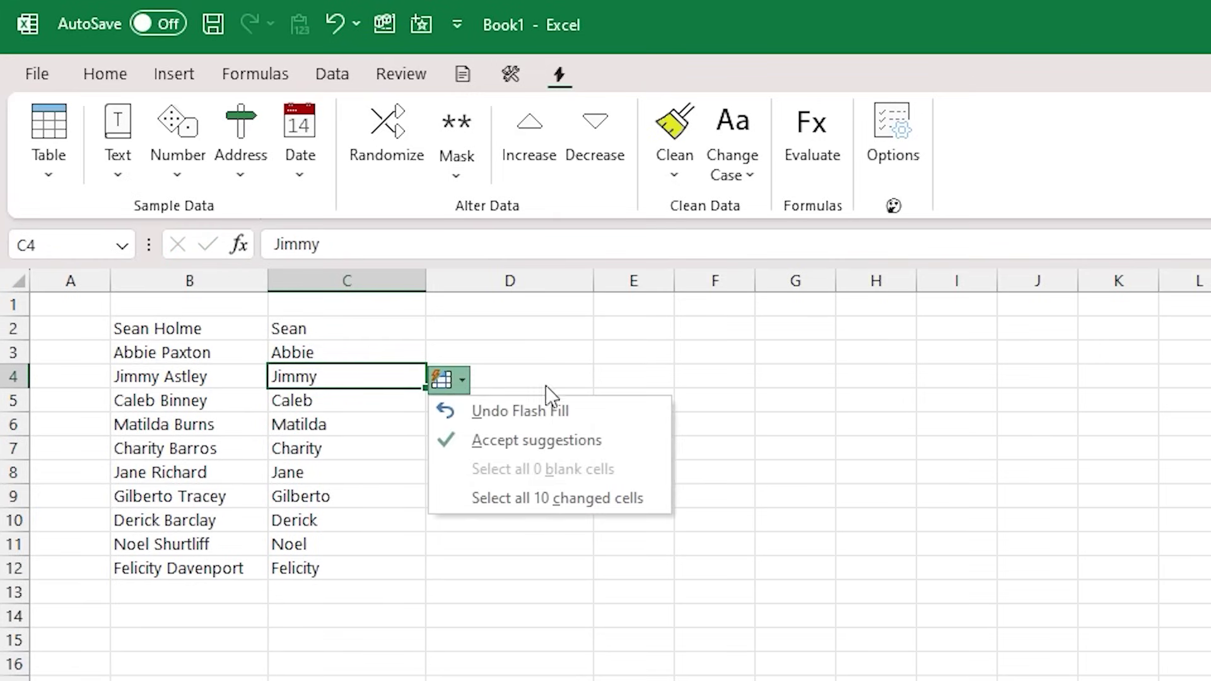
click(536, 444)
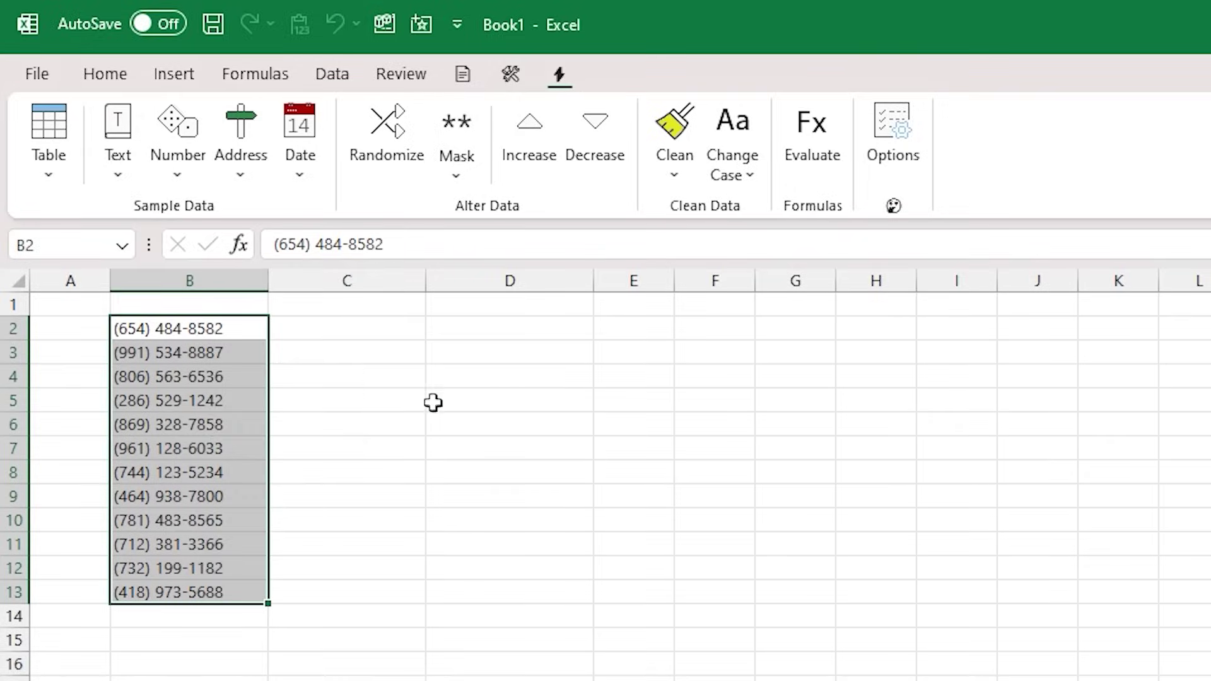
Flash Fill the area codes into column C from examples typed in C2 and C3
click(313, 327)
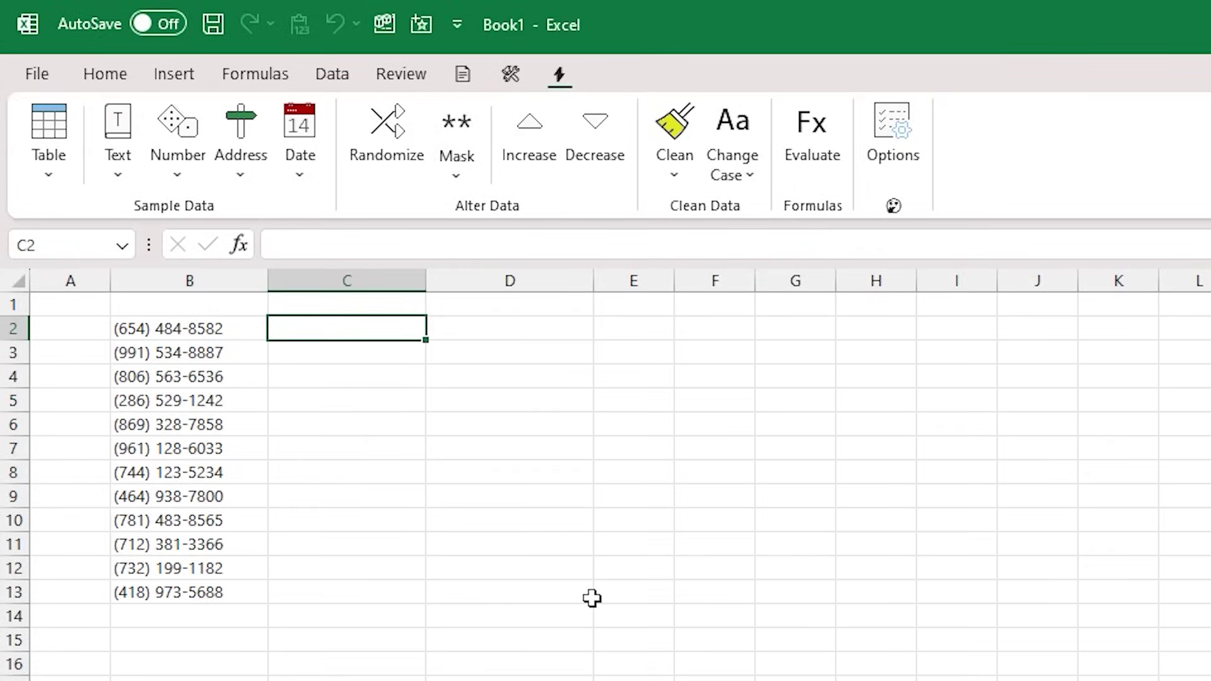
text(654)
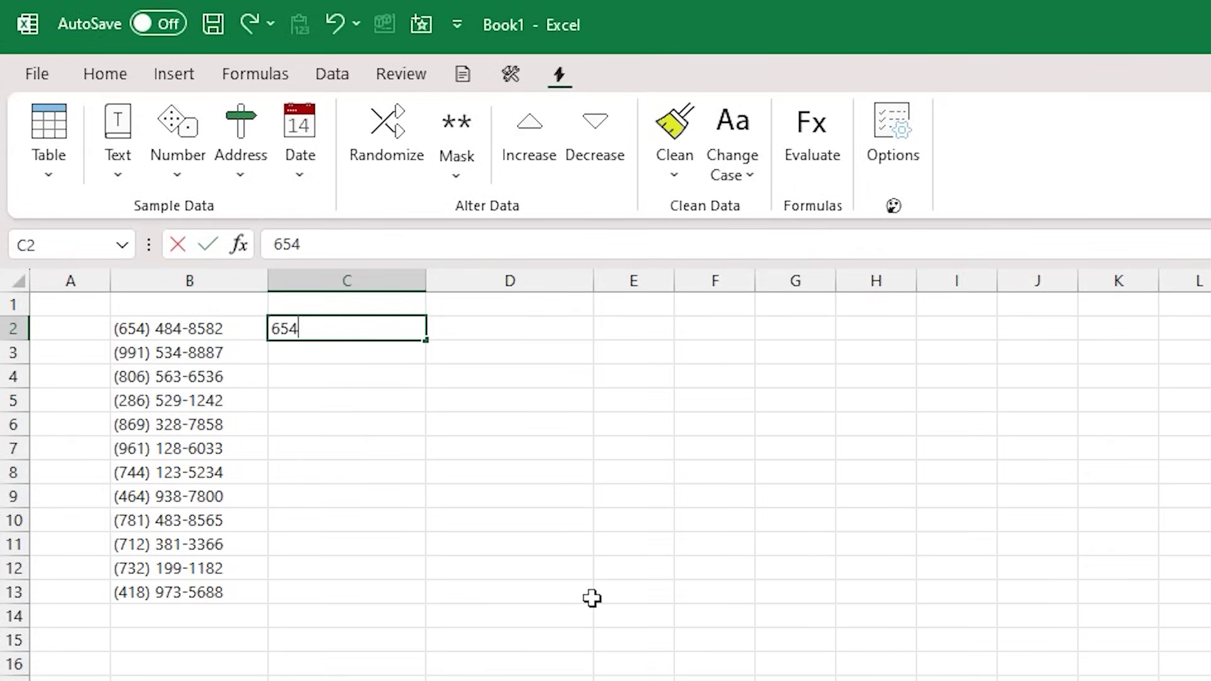
key(Return)
text(991)
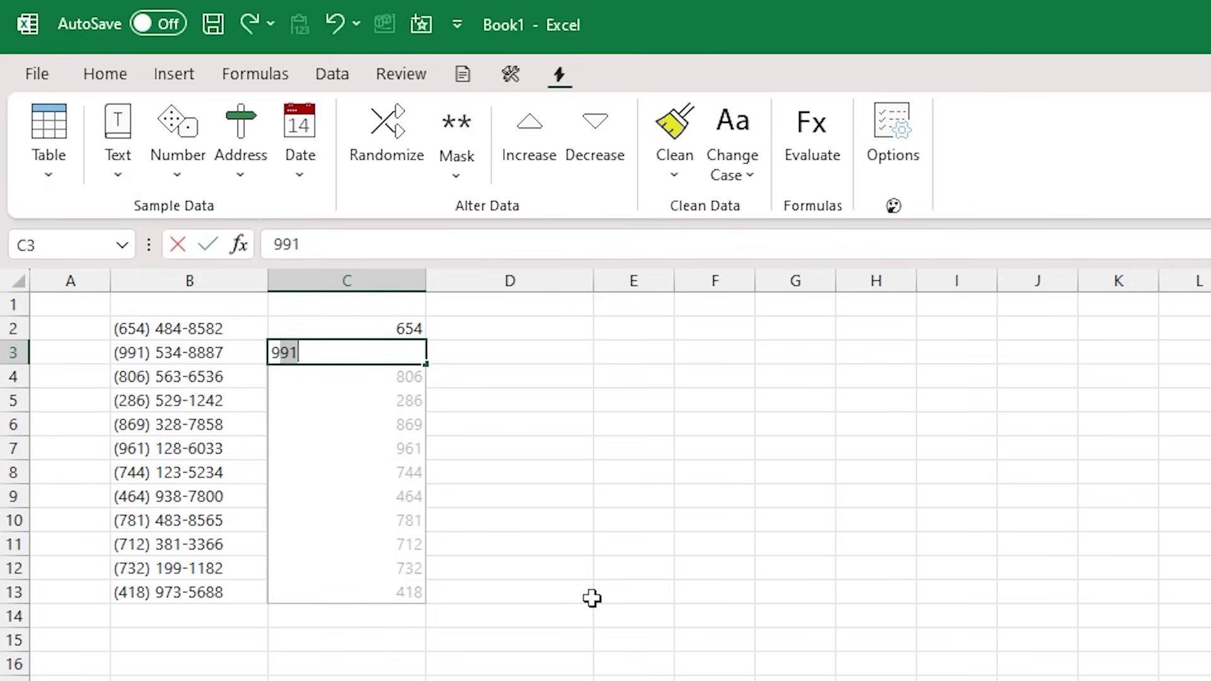
key(Return)
Flash Fill the local numbers into column D with Ctrl+E from the example in D2
key(Right)
key(Up)
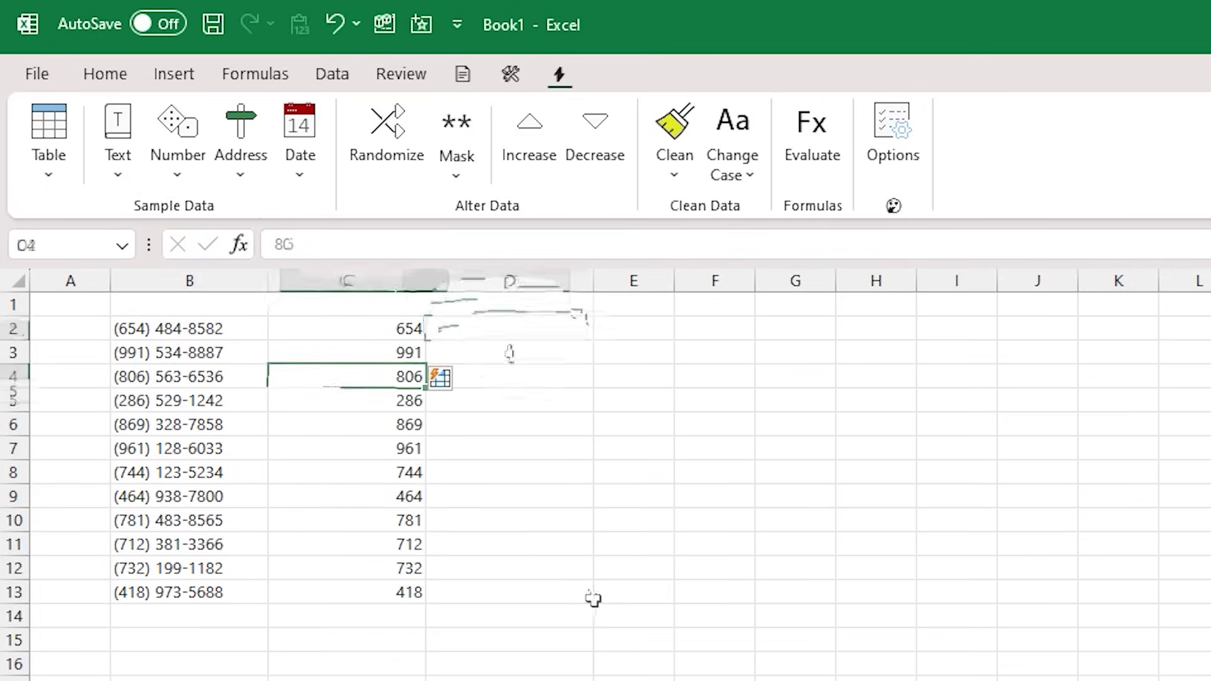
key(Up)
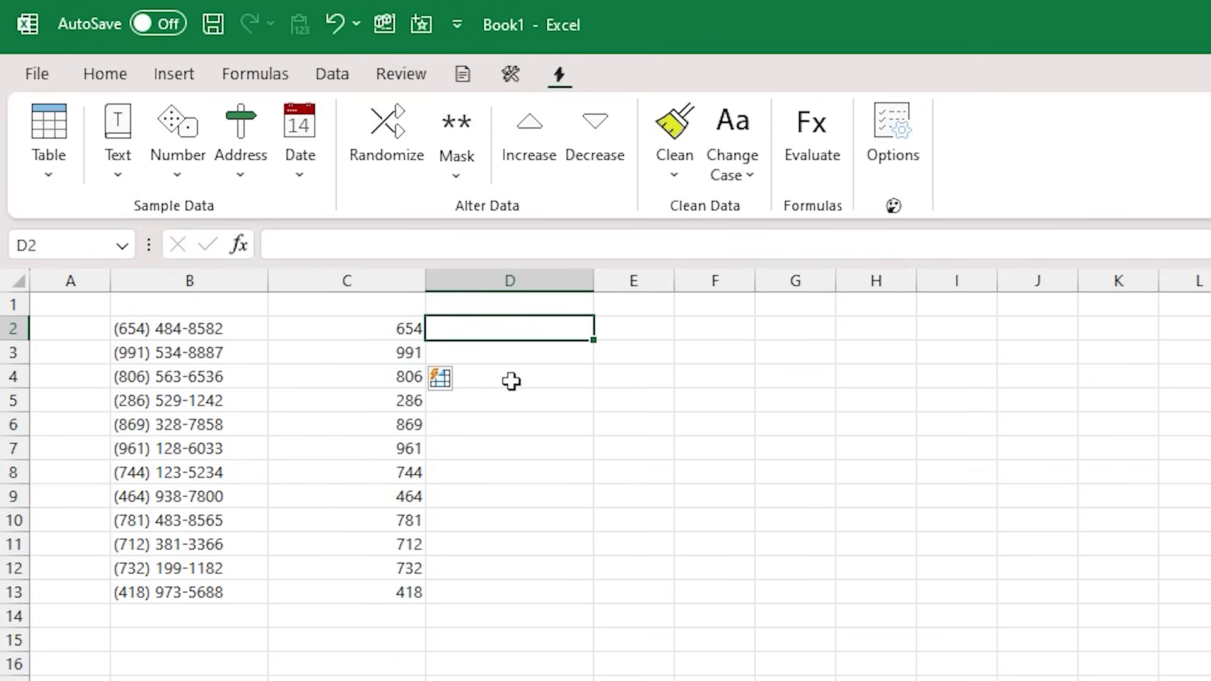
text(484-8582)
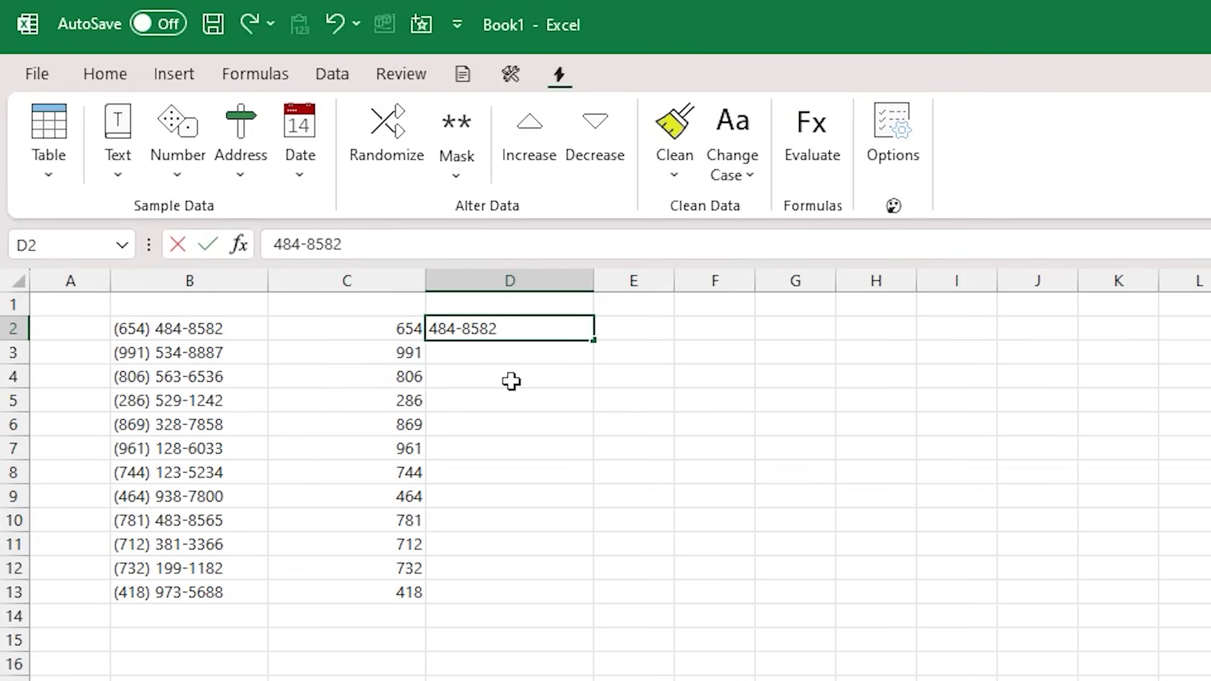
key(Return)
key(Up)
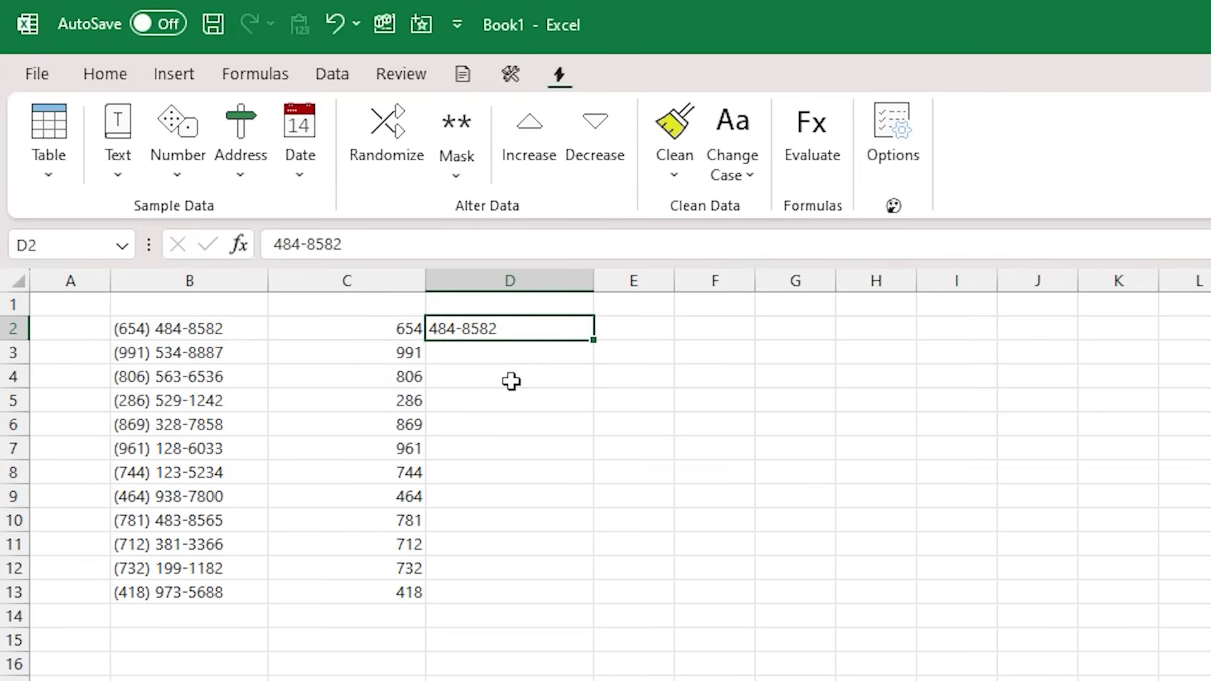
key(ctrl+e)
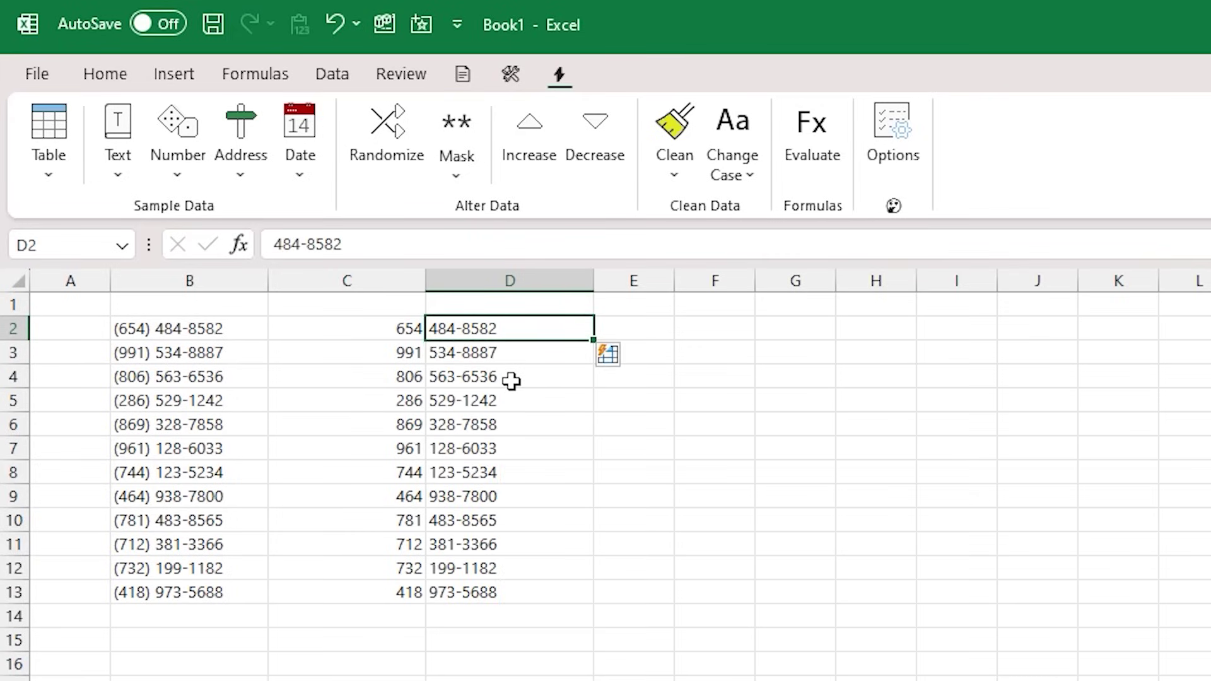
click(615, 354)
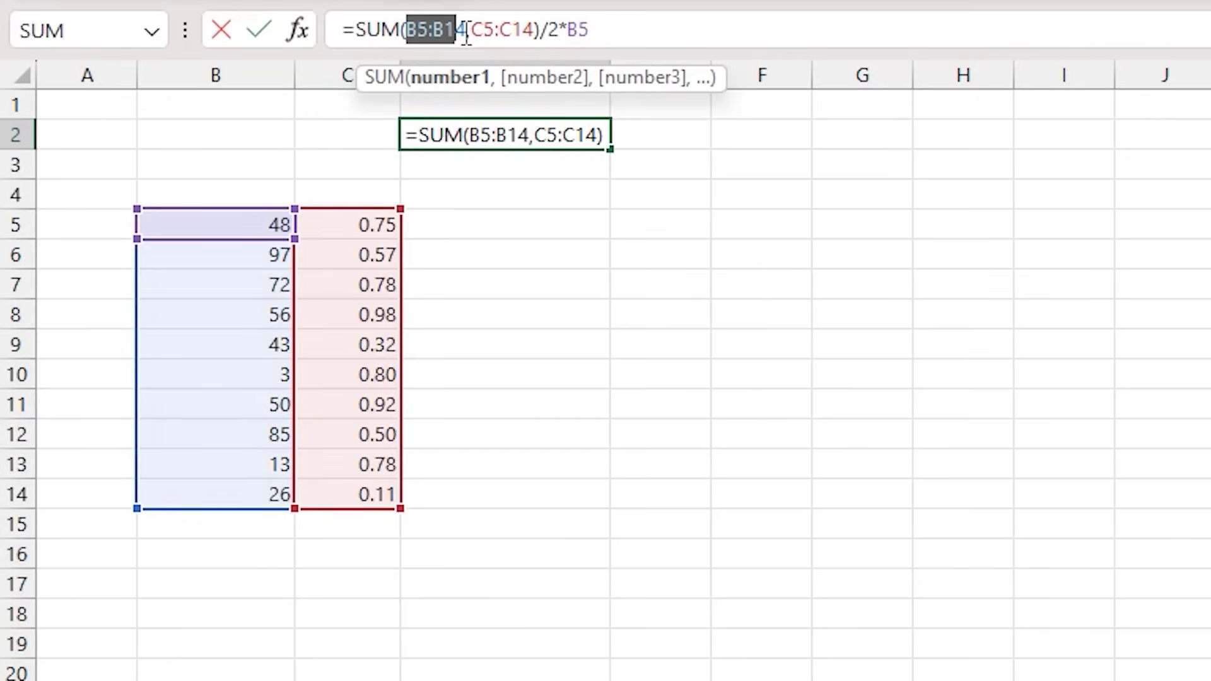
Evaluate B5:B14, C5:C14 and 2*B5 in the formula with F9, showing 2*B5 equals 96
drag(467, 35, 416, 47)
key(F9)
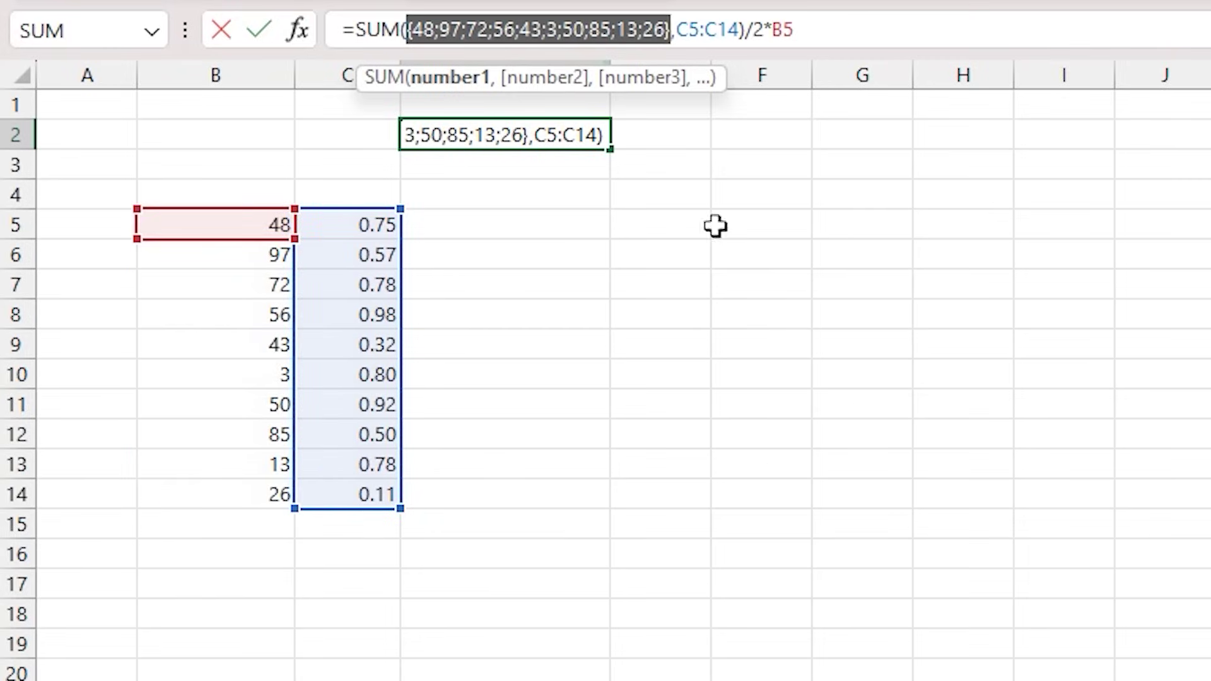
drag(677, 31, 719, 30)
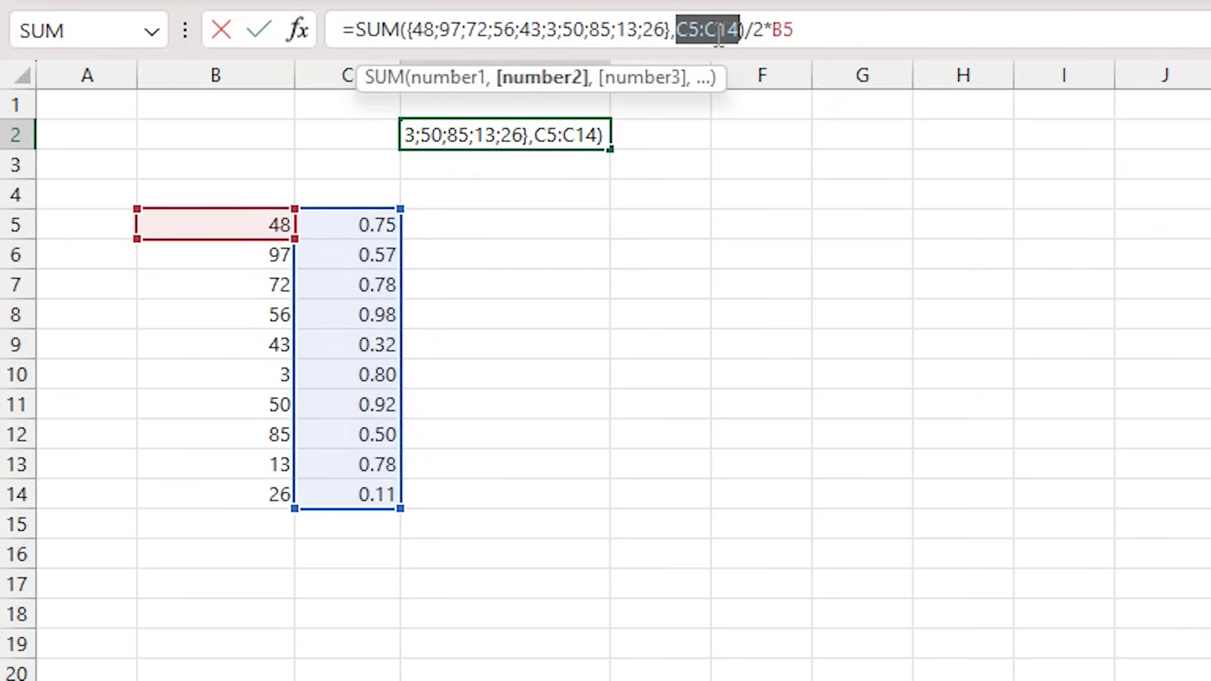
key(F9)
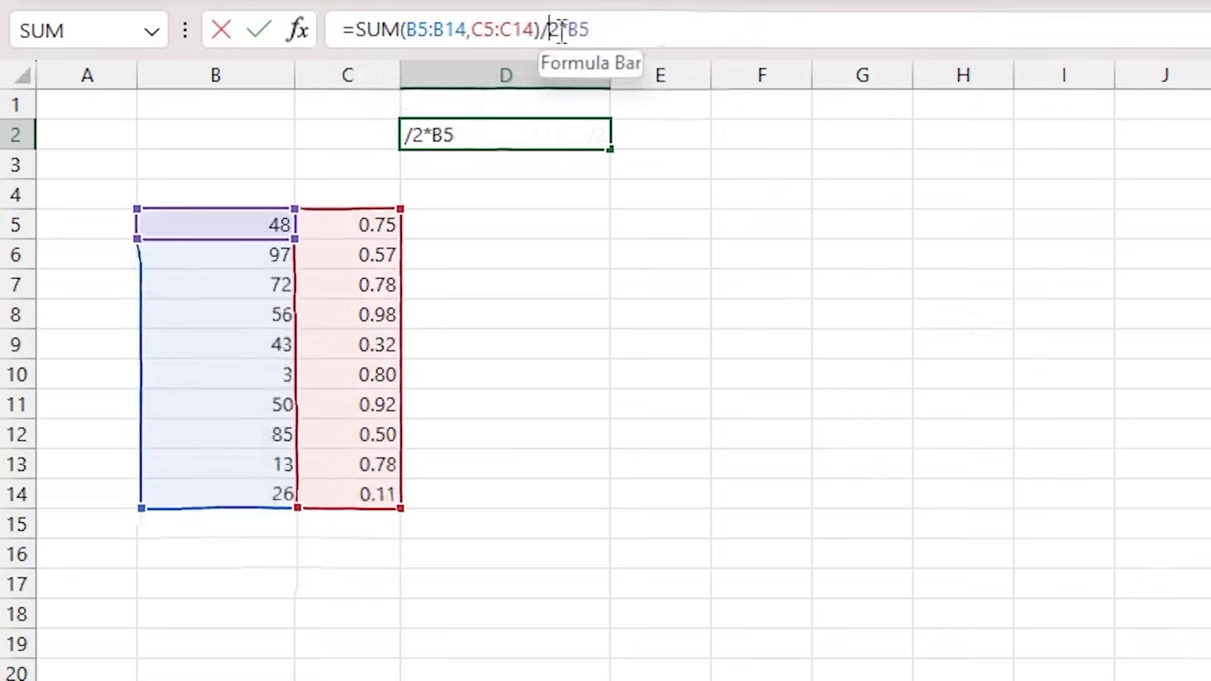
drag(547, 30, 593, 30)
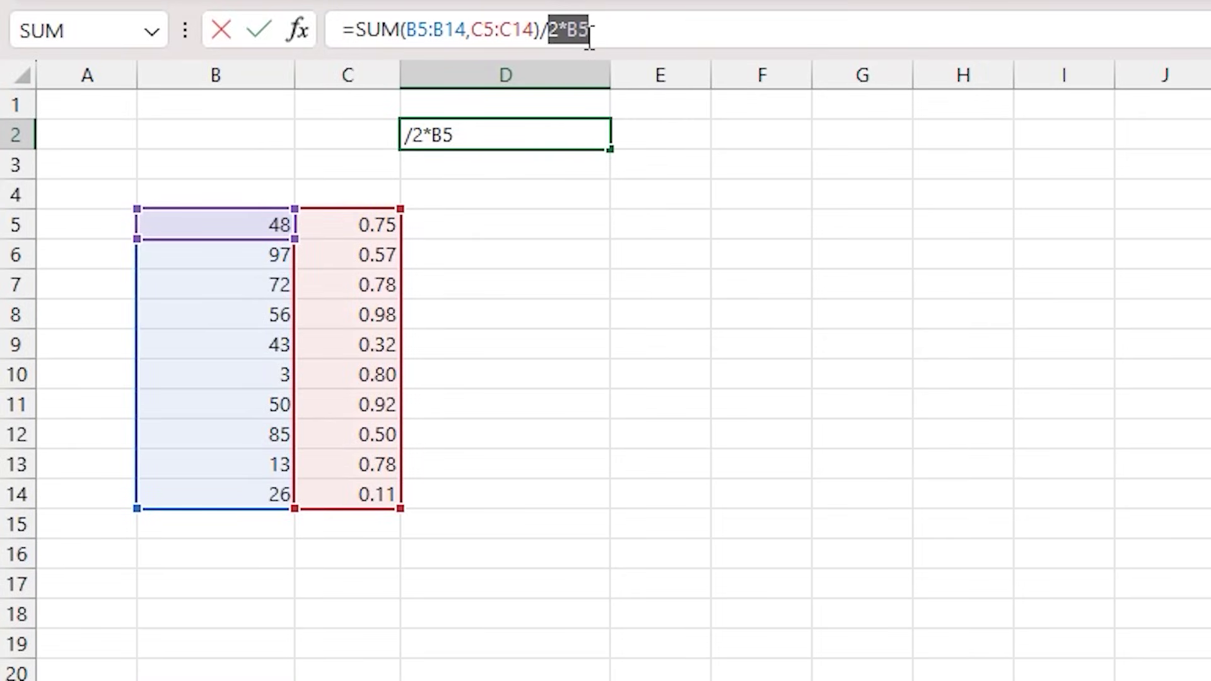
key(F9)
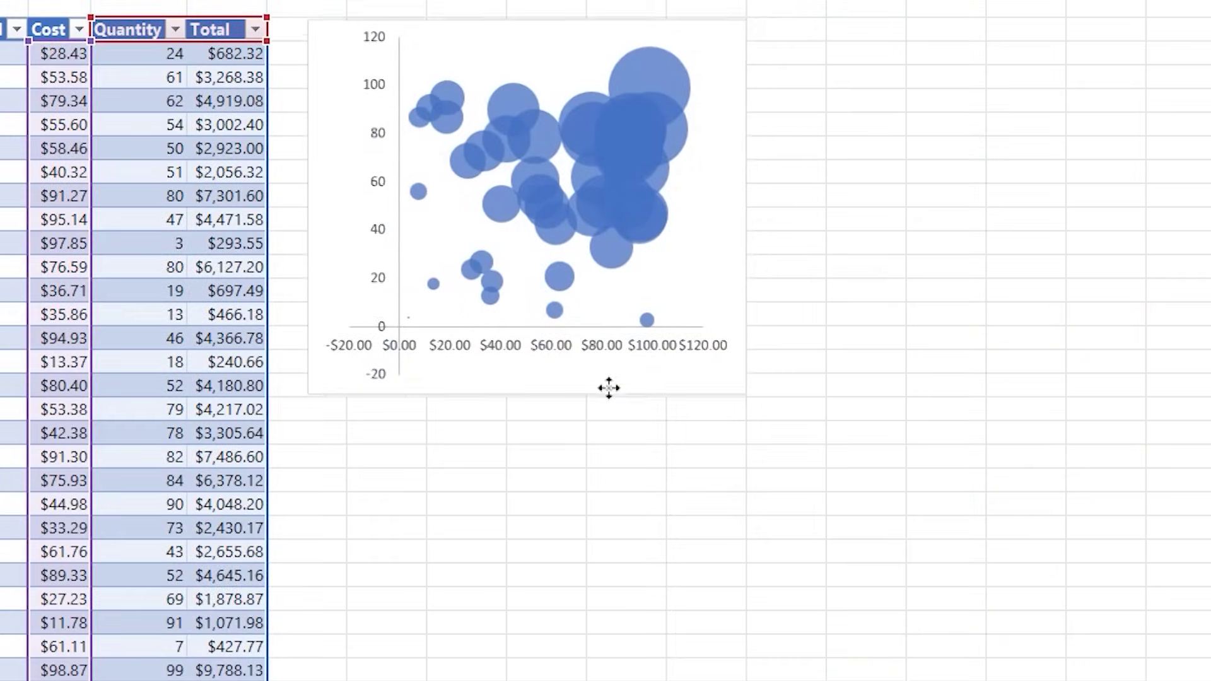
Nudge the bubble chart, then stretch its top, left, bottom and right edges outward
mouse_move(652, 406)
mouse_down()
mouse_move(646, 379)
mouse_move(656, 406)
mouse_move(656, 393)
mouse_up()
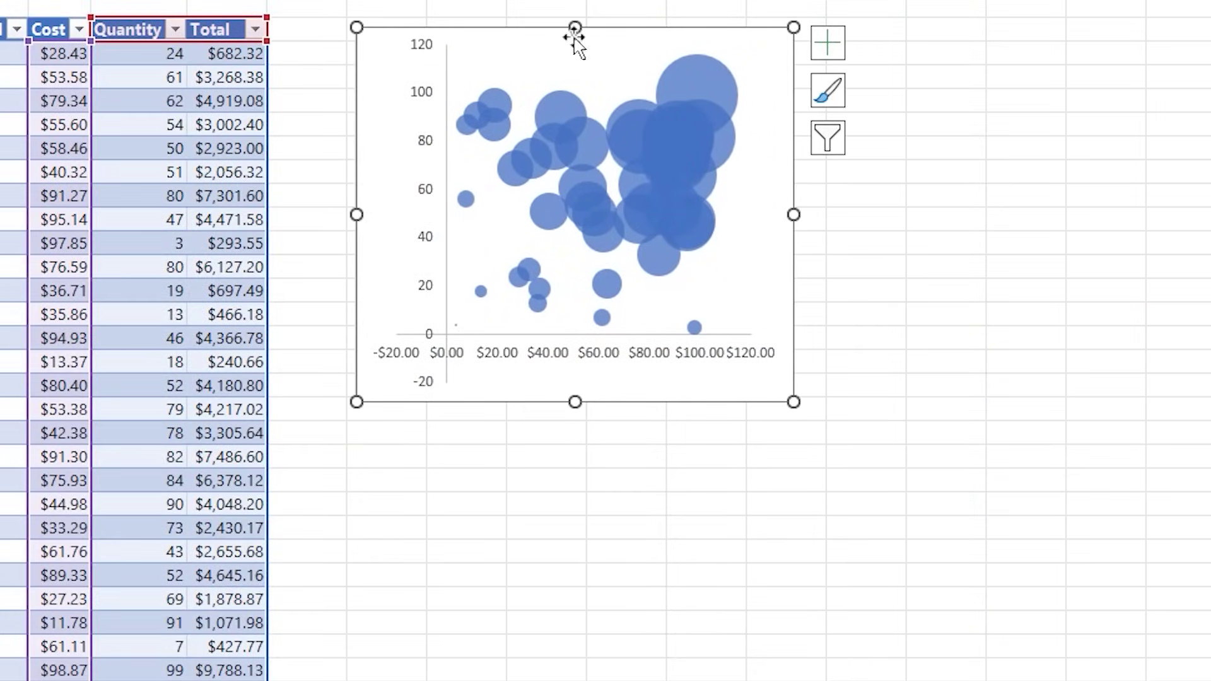
mouse_move(571, 31)
mouse_down()
mouse_move(565, 8)
mouse_move(574, 18)
mouse_up()
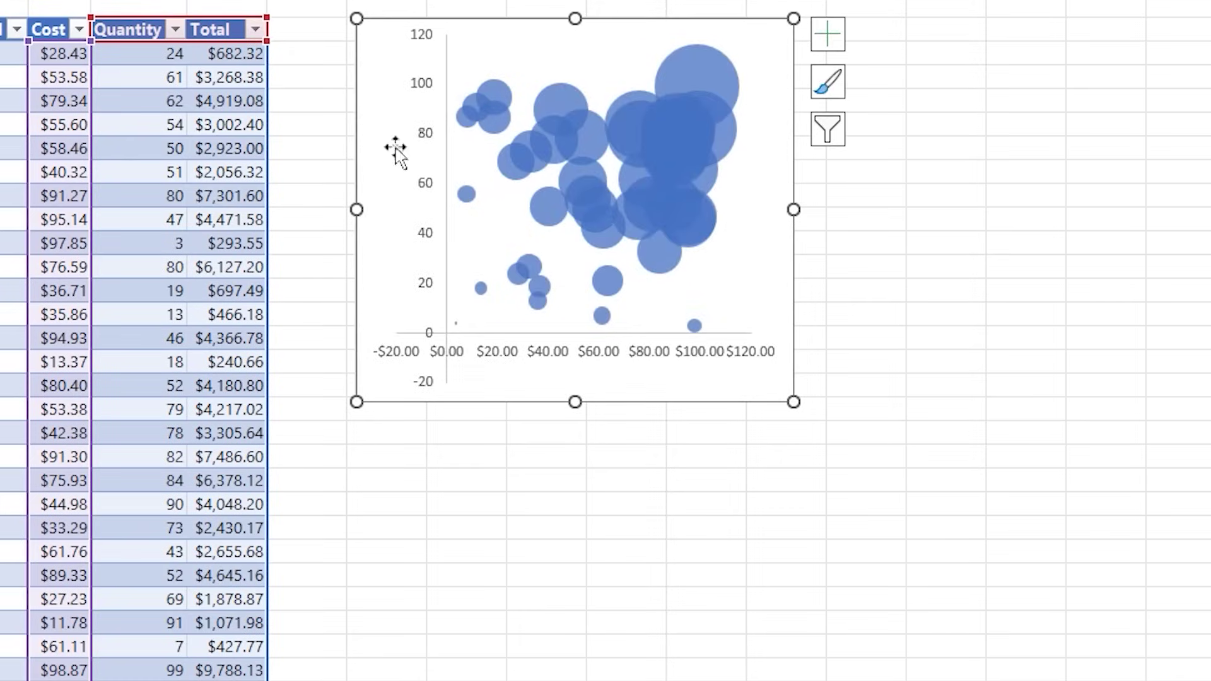
drag(356, 209, 348, 209)
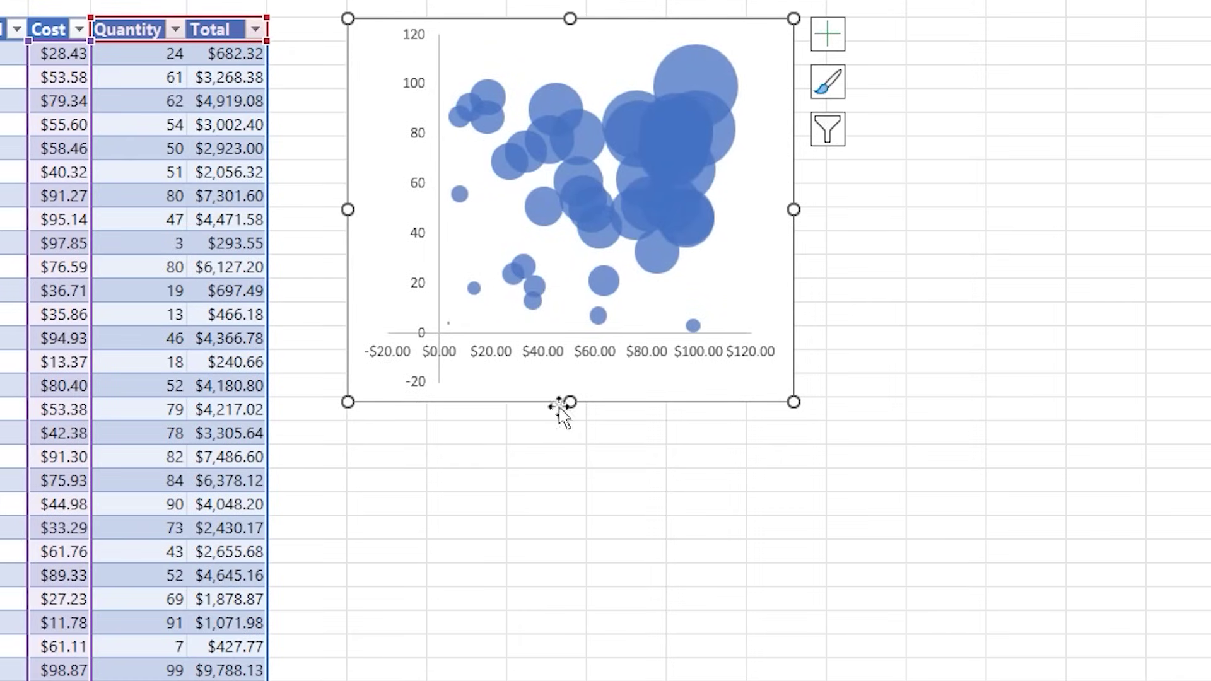
drag(562, 401, 570, 489)
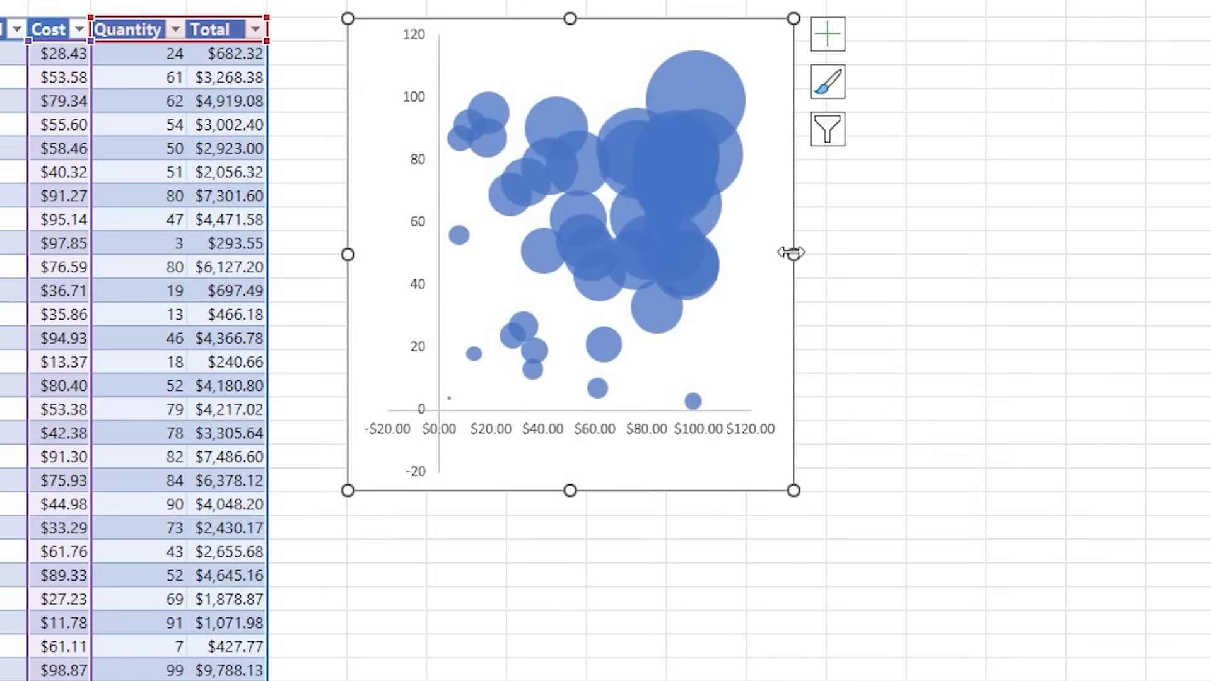
drag(791, 253, 824, 252)
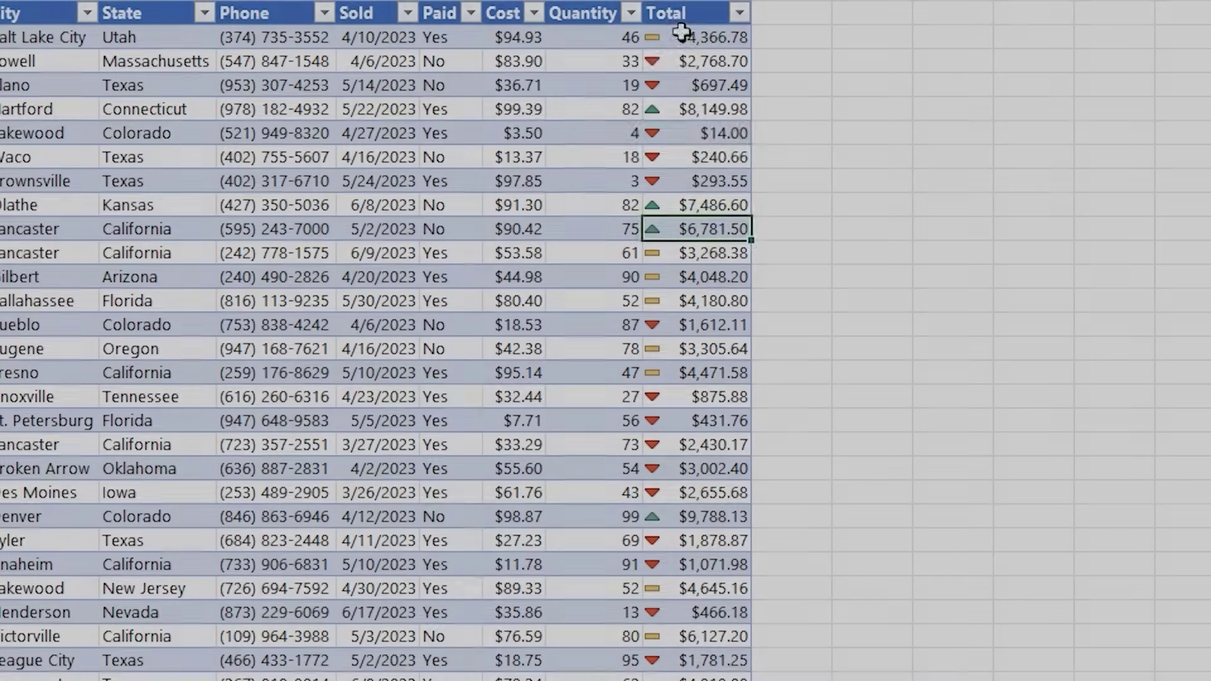
Sort the Total column so rows with green up-triangle icons come first
click(741, 14)
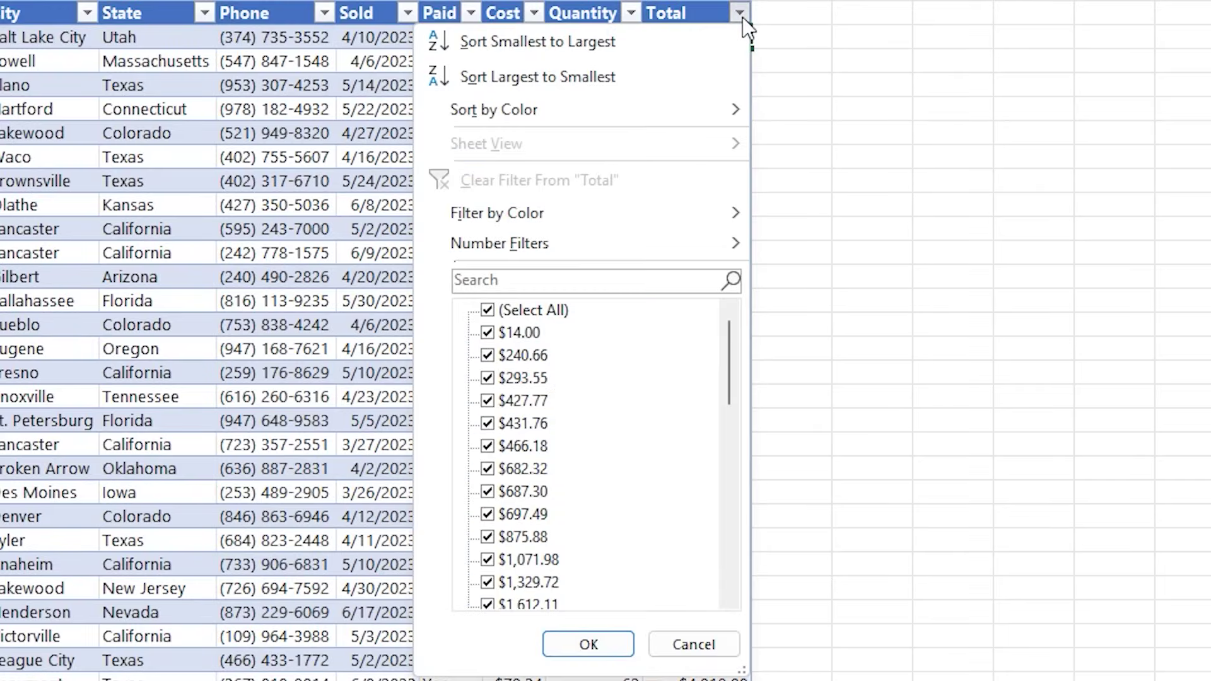
mouse_move(681, 109)
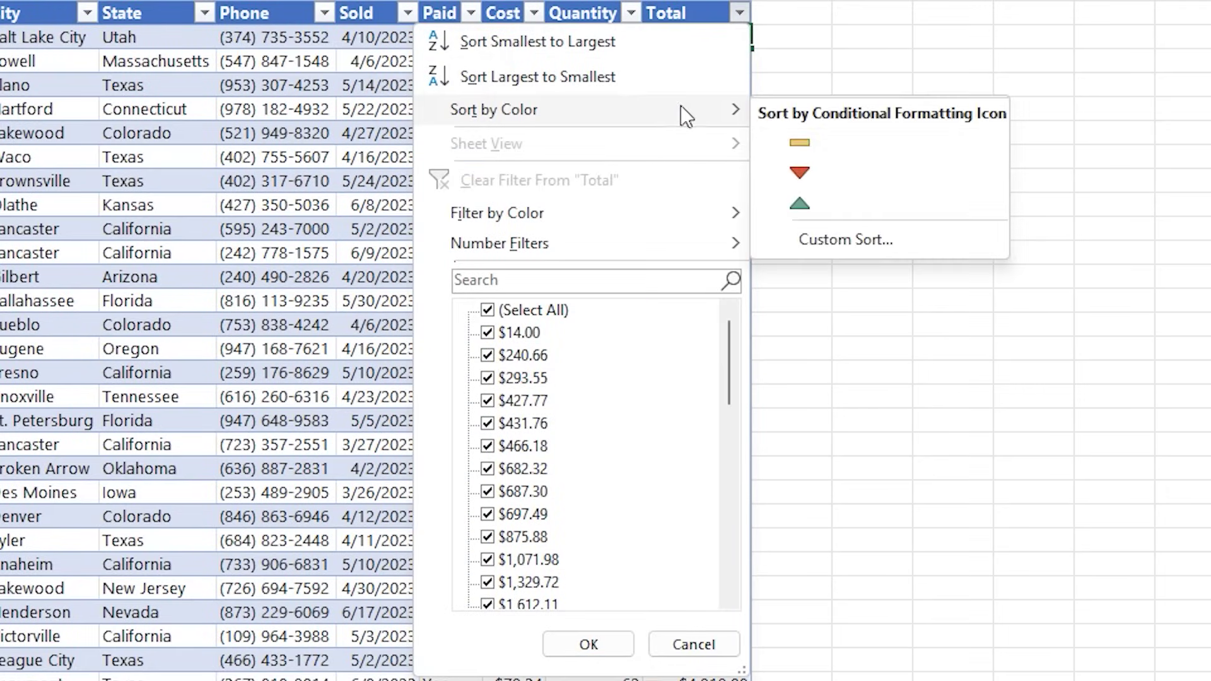
click(831, 203)
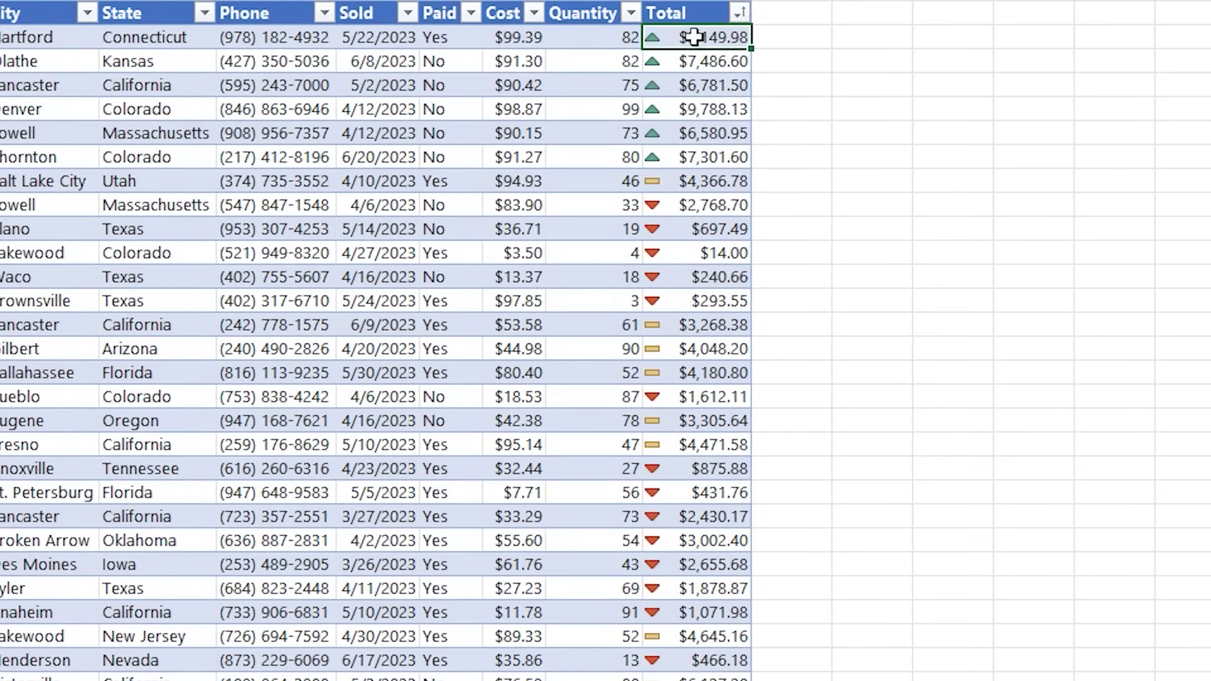
drag(694, 37, 708, 157)
click(695, 108)
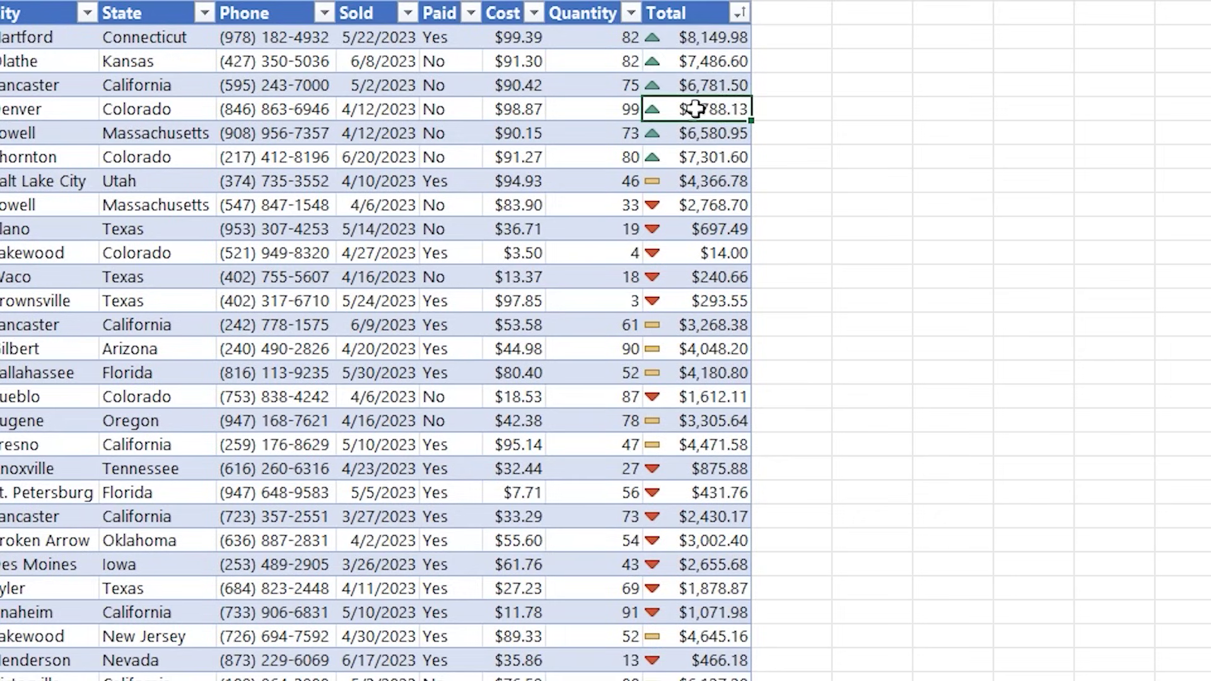
Filter Total to show only red down-triangle rows and select the filtered totals
click(737, 12)
mouse_move(653, 240)
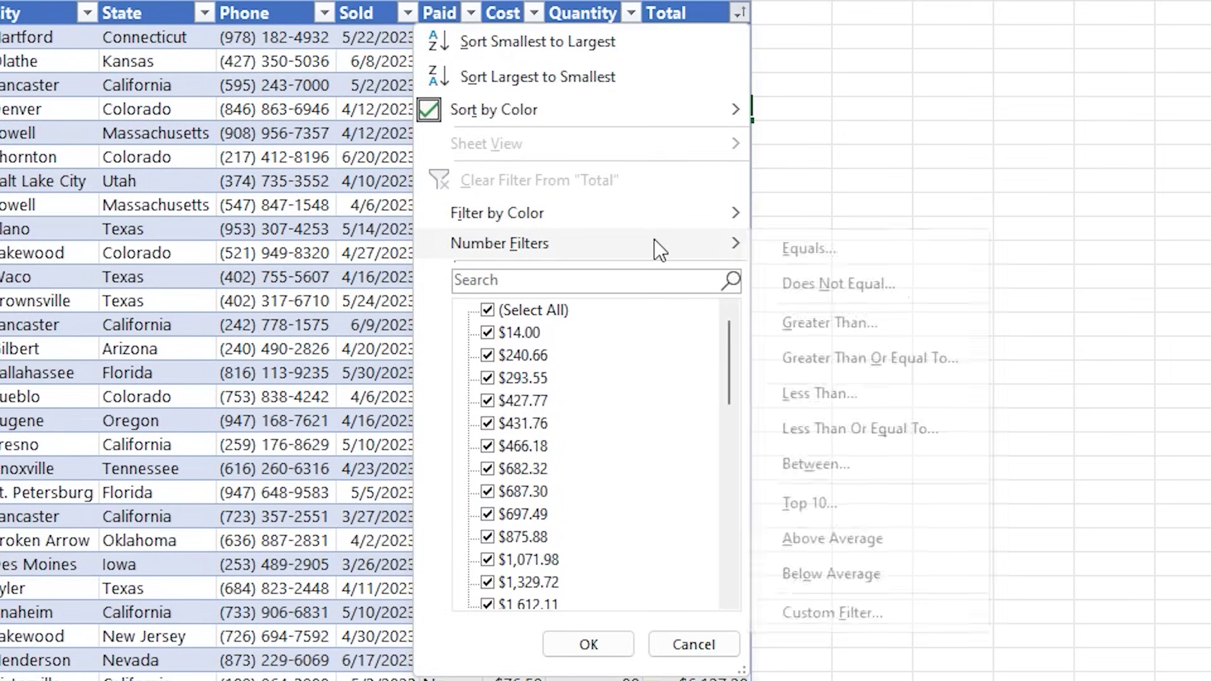
mouse_move(661, 210)
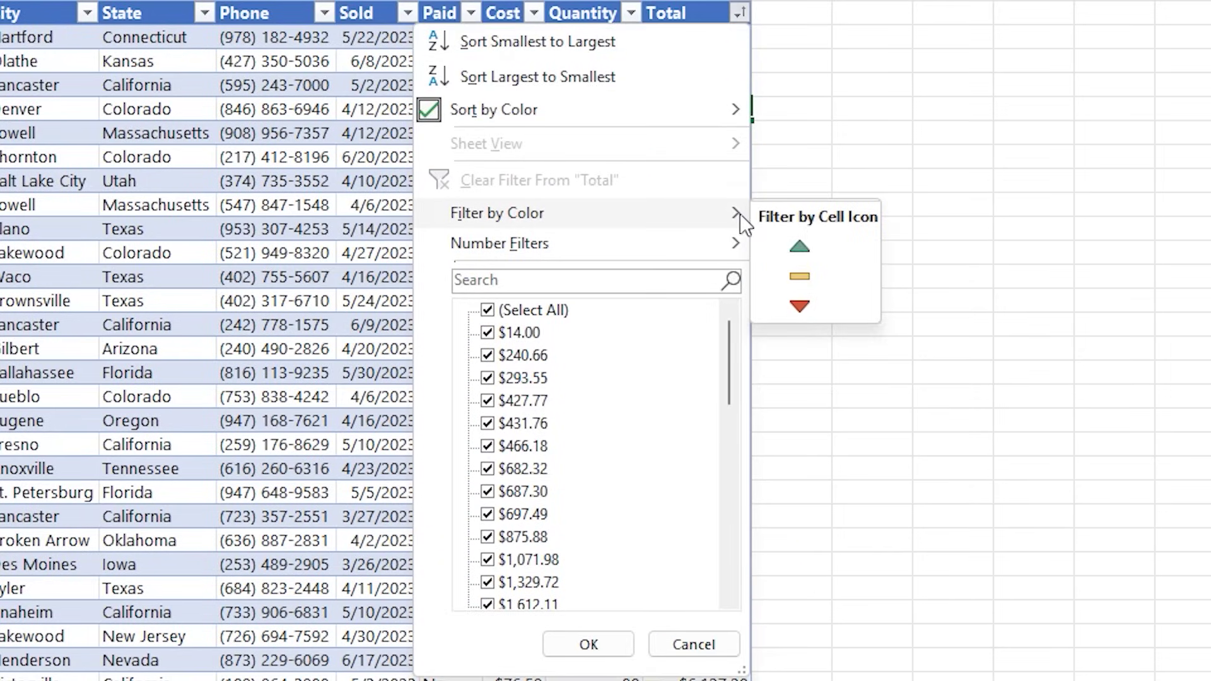
click(799, 308)
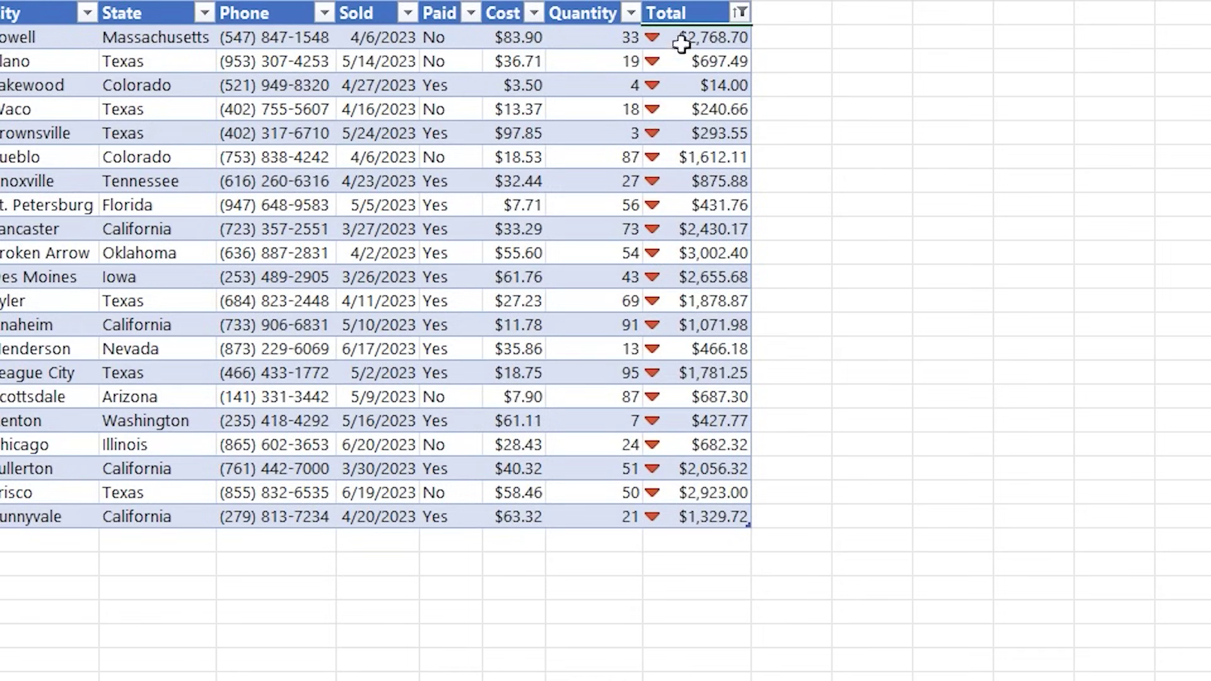
drag(682, 41, 681, 108)
drag(680, 201, 719, 518)
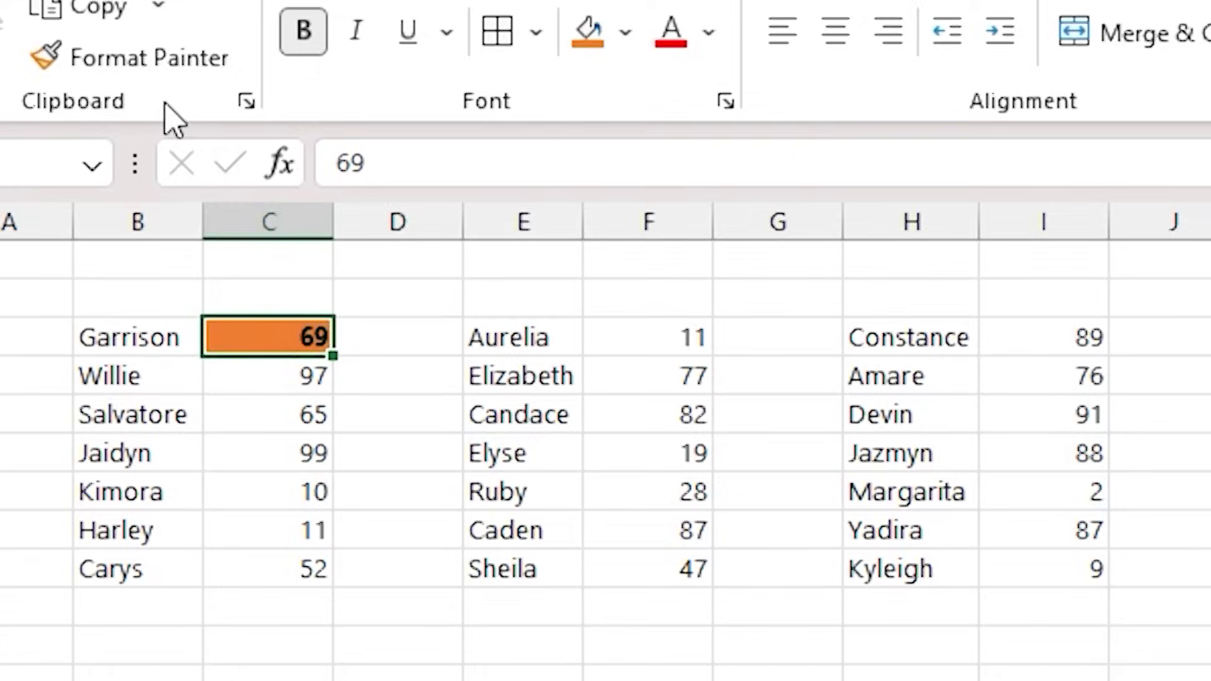
Copy C3's orange bold formatting onto C4:C9 and the column F numbers with Format Painter
click(126, 57)
drag(281, 379, 283, 579)
click(683, 335)
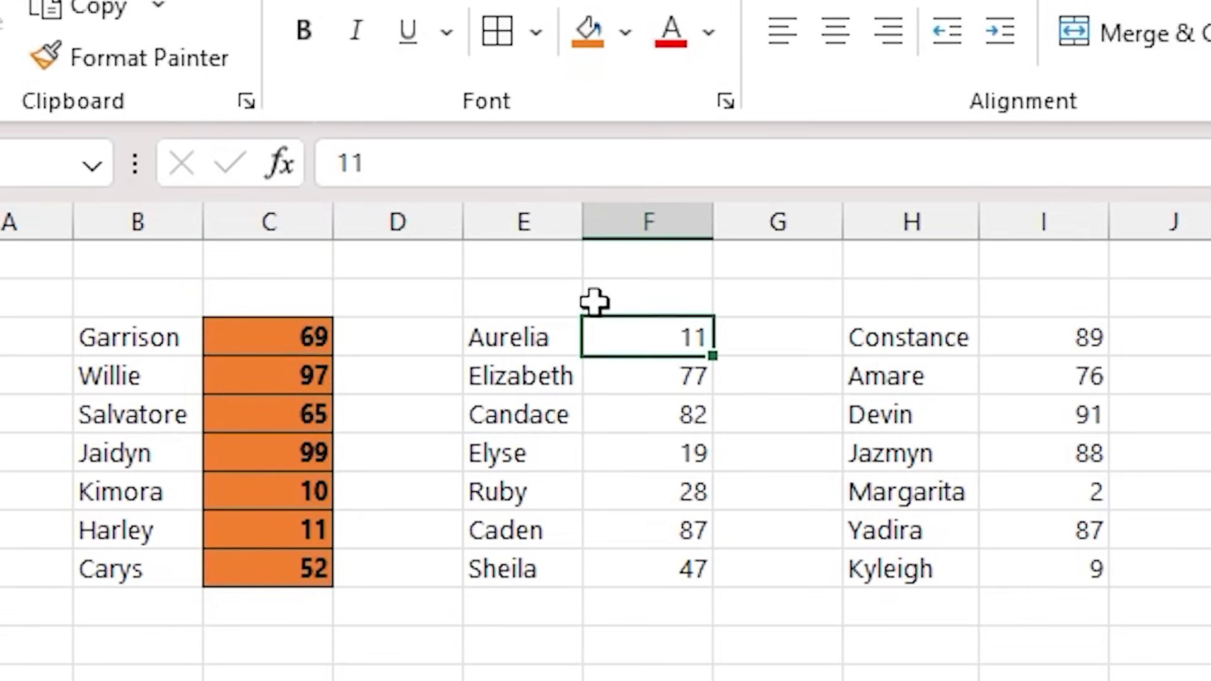
drag(262, 289, 269, 320)
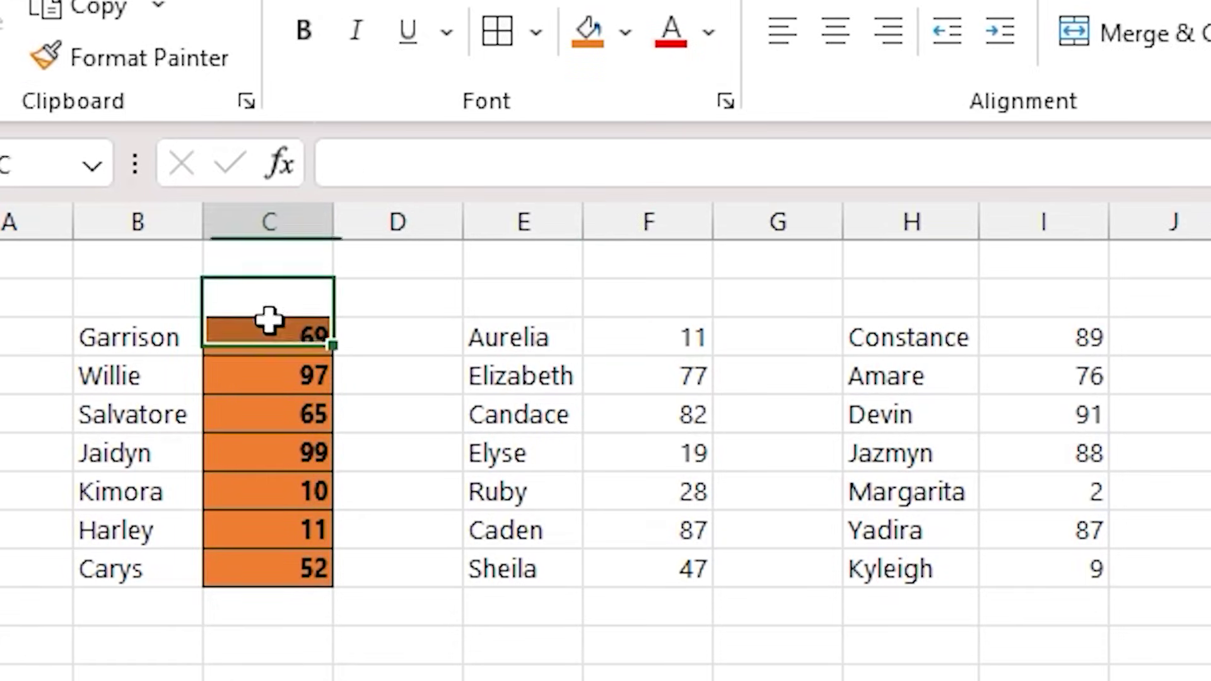
click(116, 63)
drag(668, 328, 661, 571)
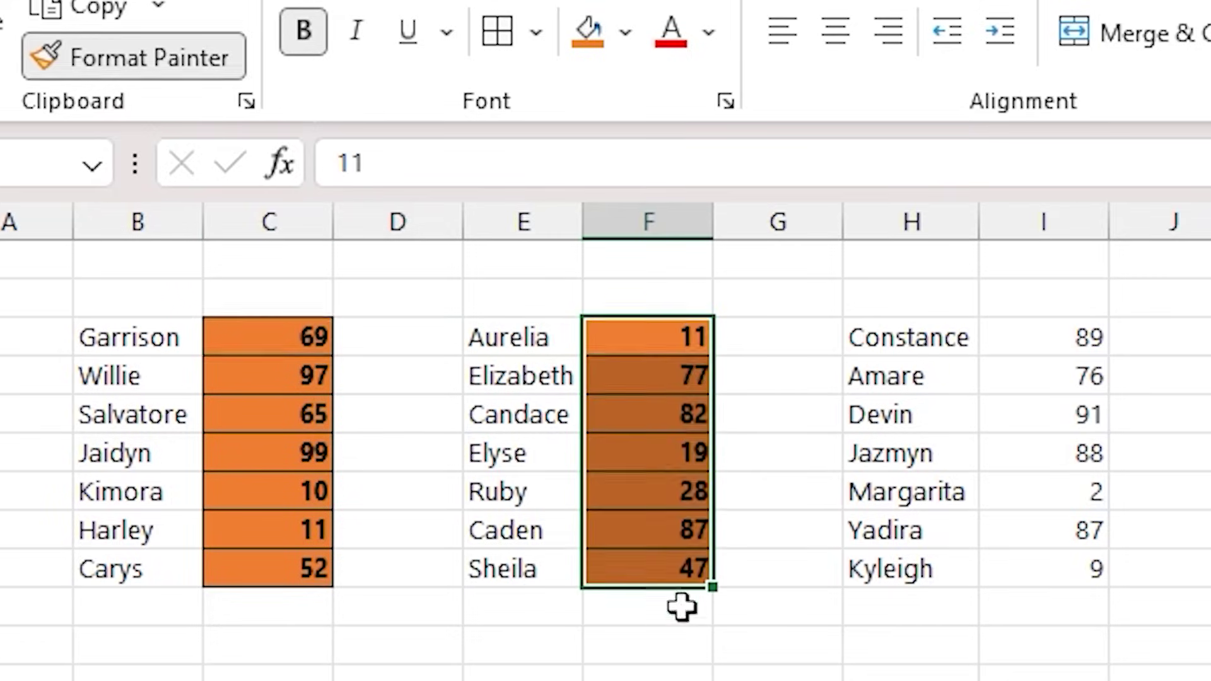
click(641, 659)
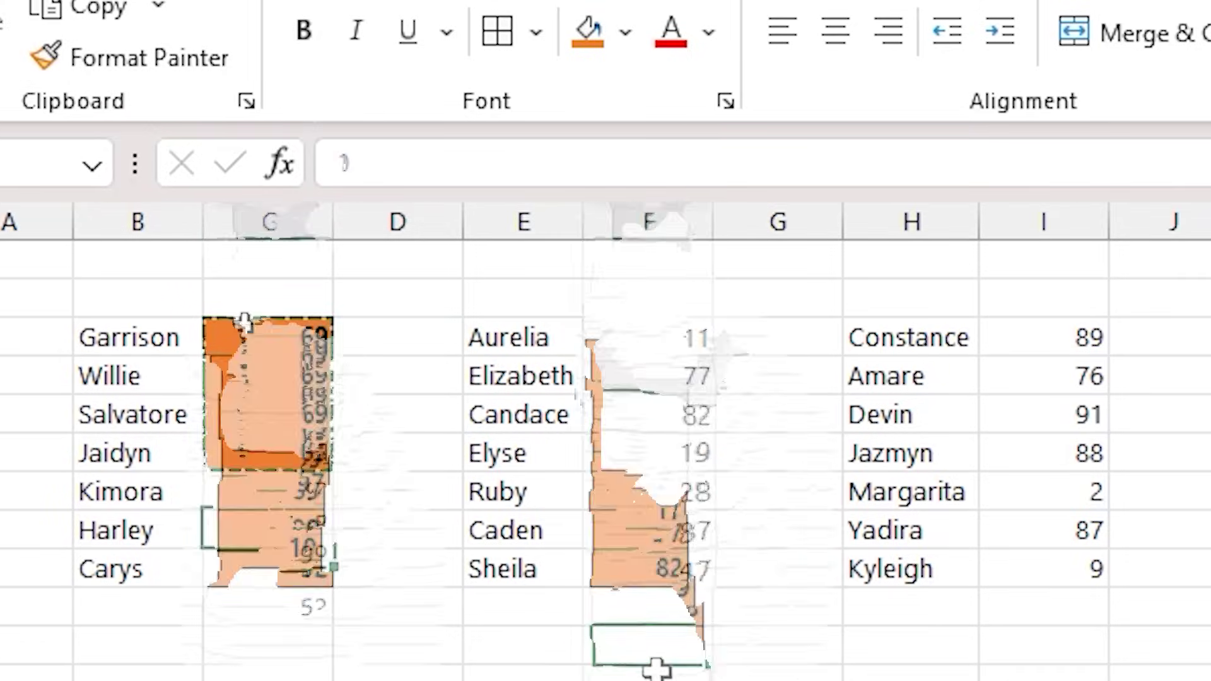
Fill C3 gold and paint its gold bold format onto C4:C9, F3:F9 and I3:I9
click(320, 334)
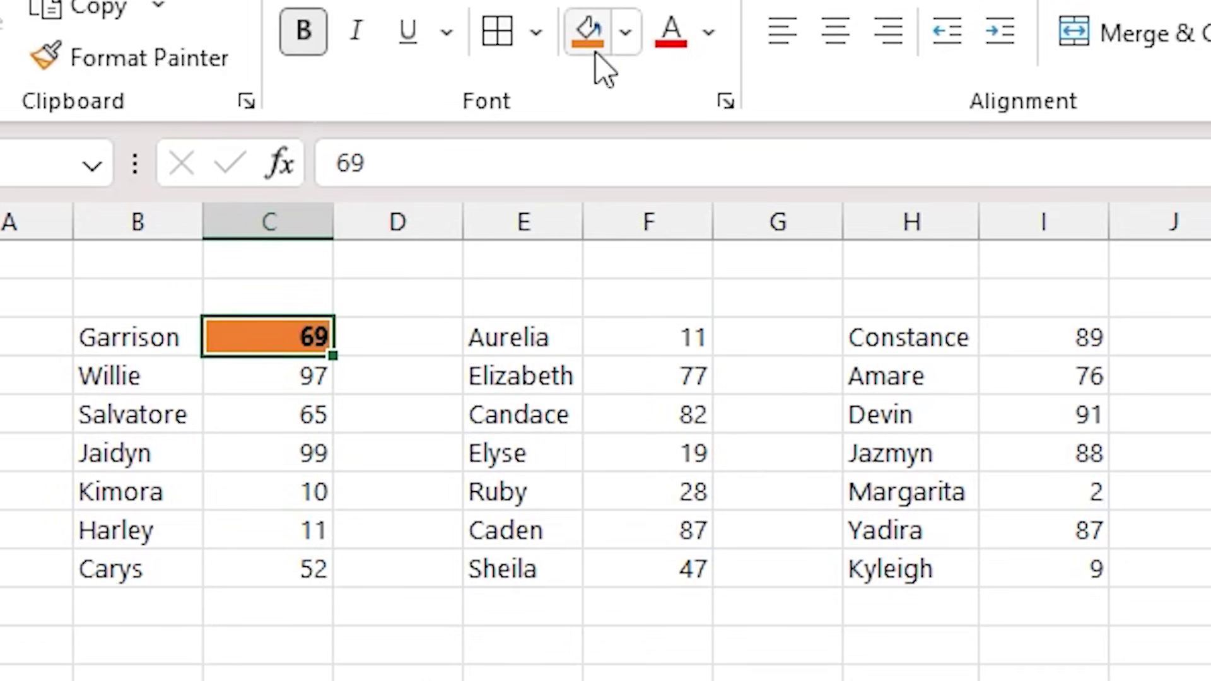
click(625, 35)
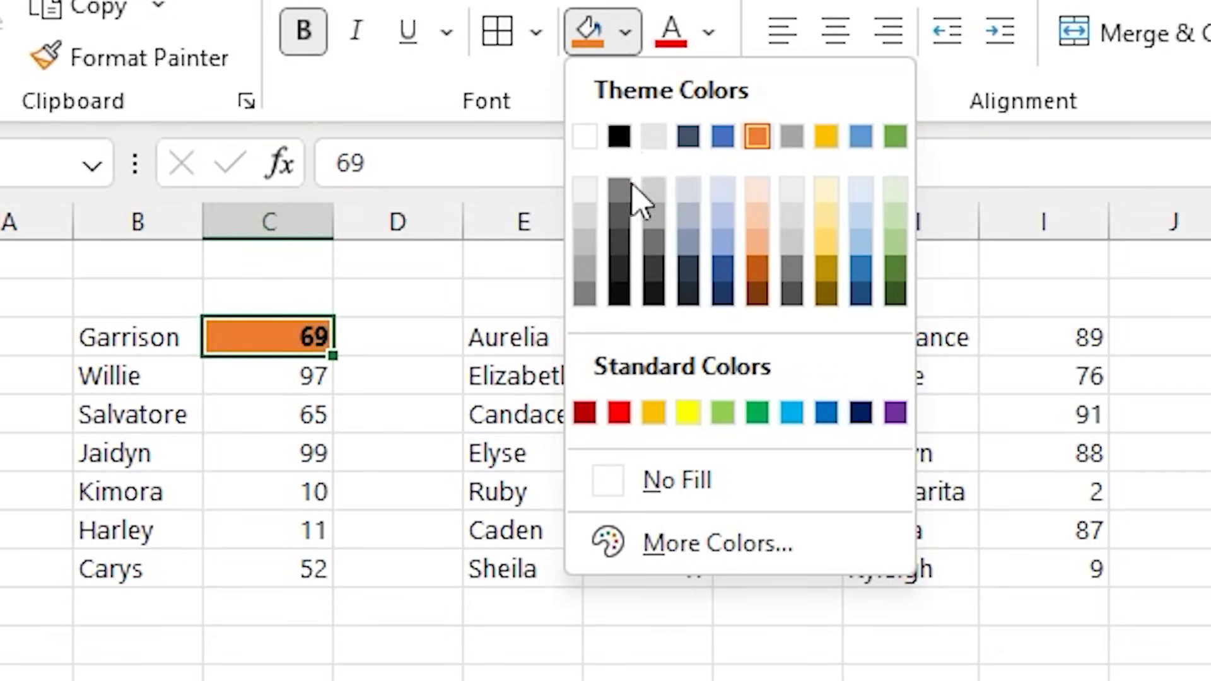
click(821, 142)
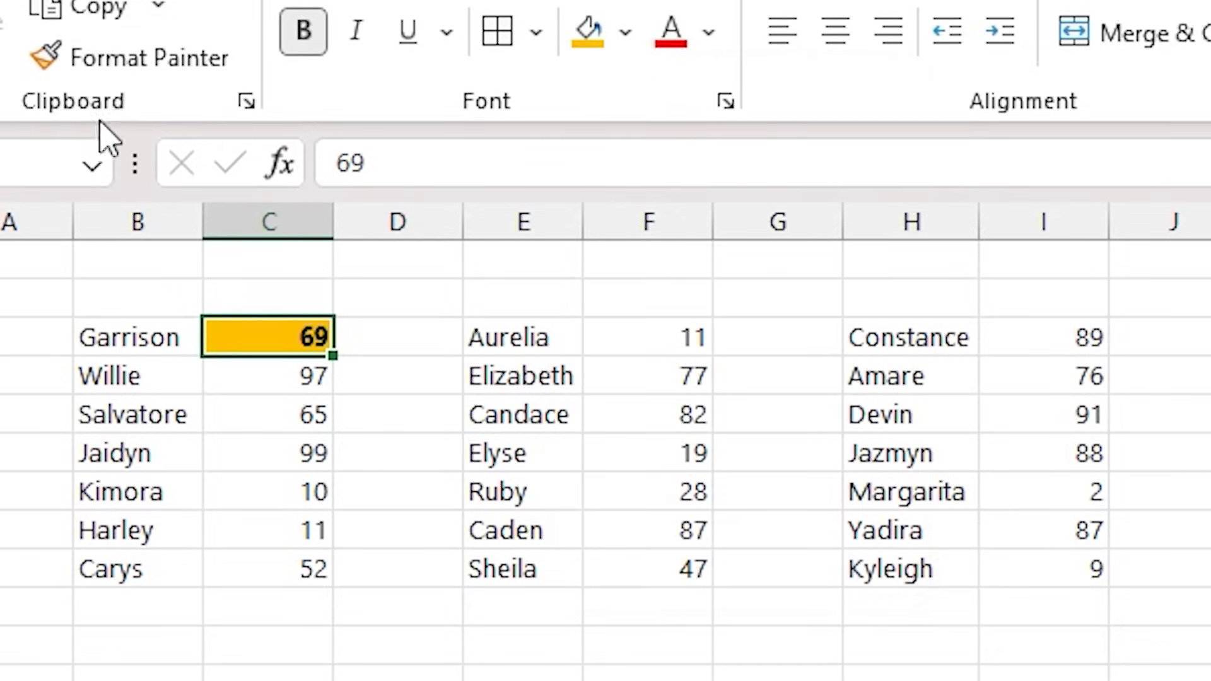
click(102, 63)
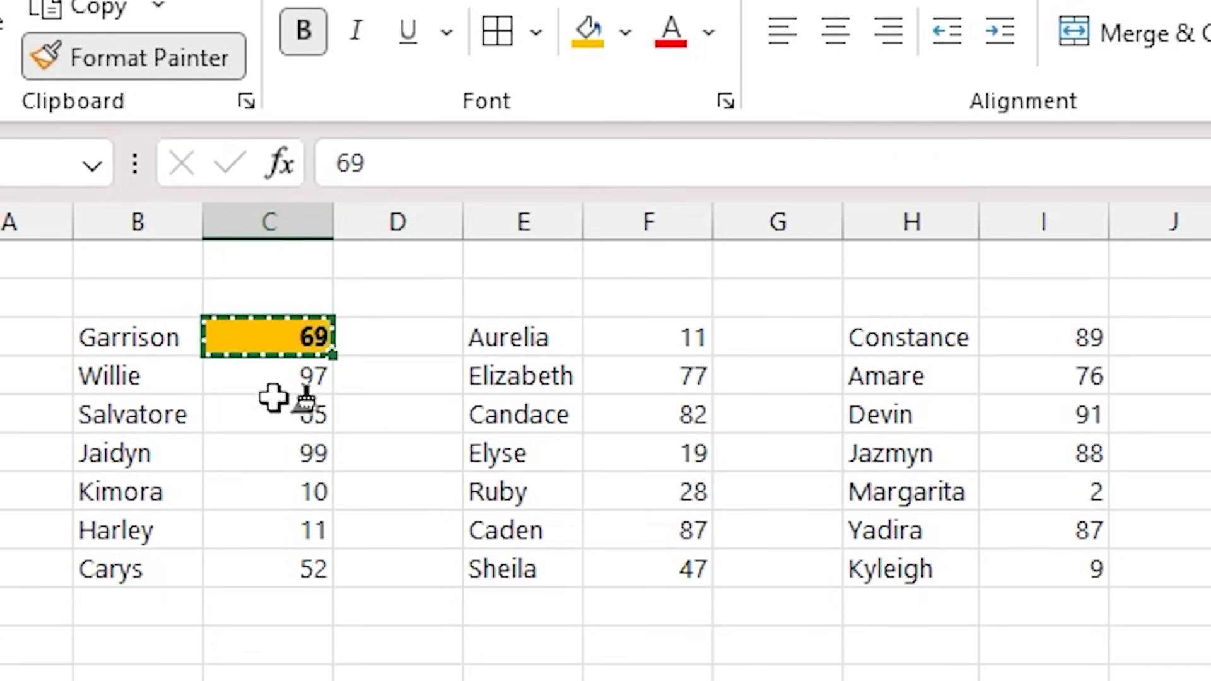
drag(272, 397, 300, 572)
drag(676, 346, 687, 571)
drag(1087, 343, 1099, 561)
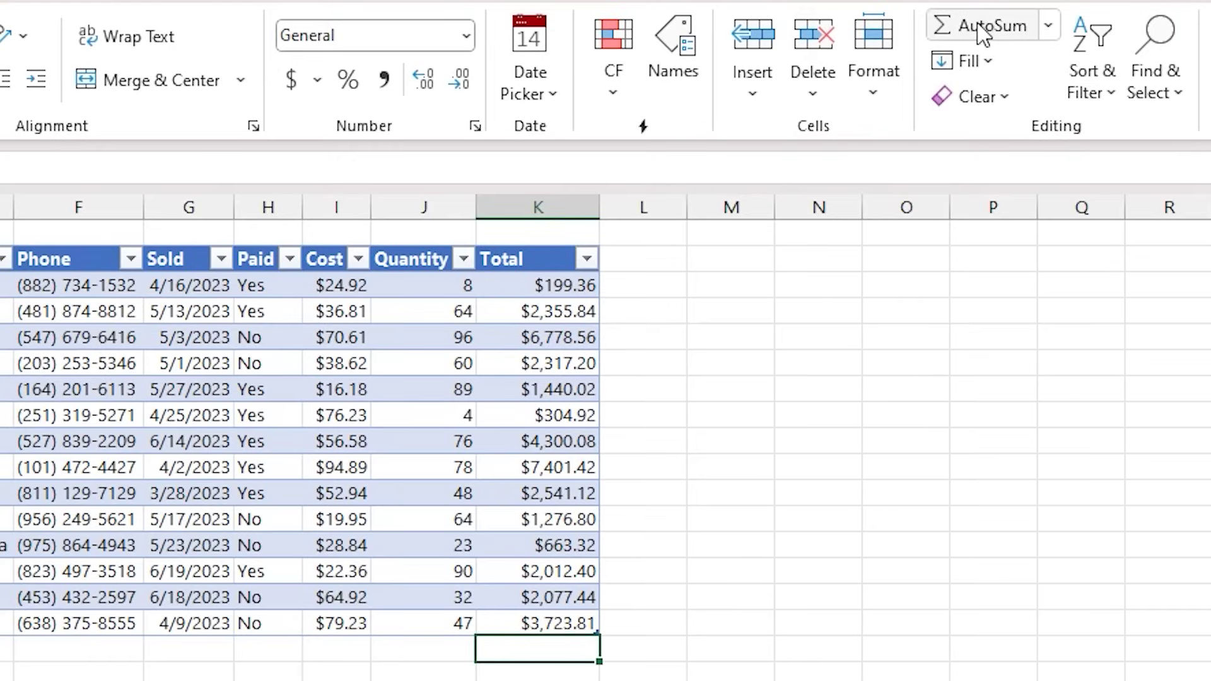
AutoSum the Total column into K17 and draw a rectangle beside the table
click(1005, 27)
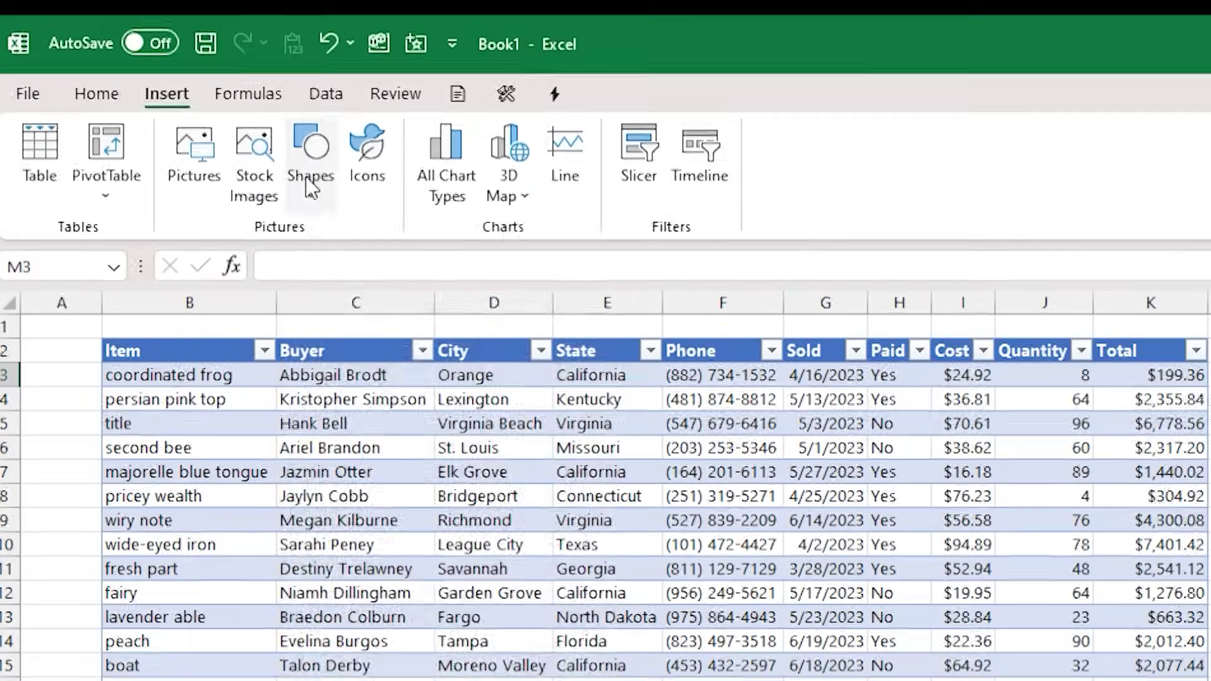
click(309, 187)
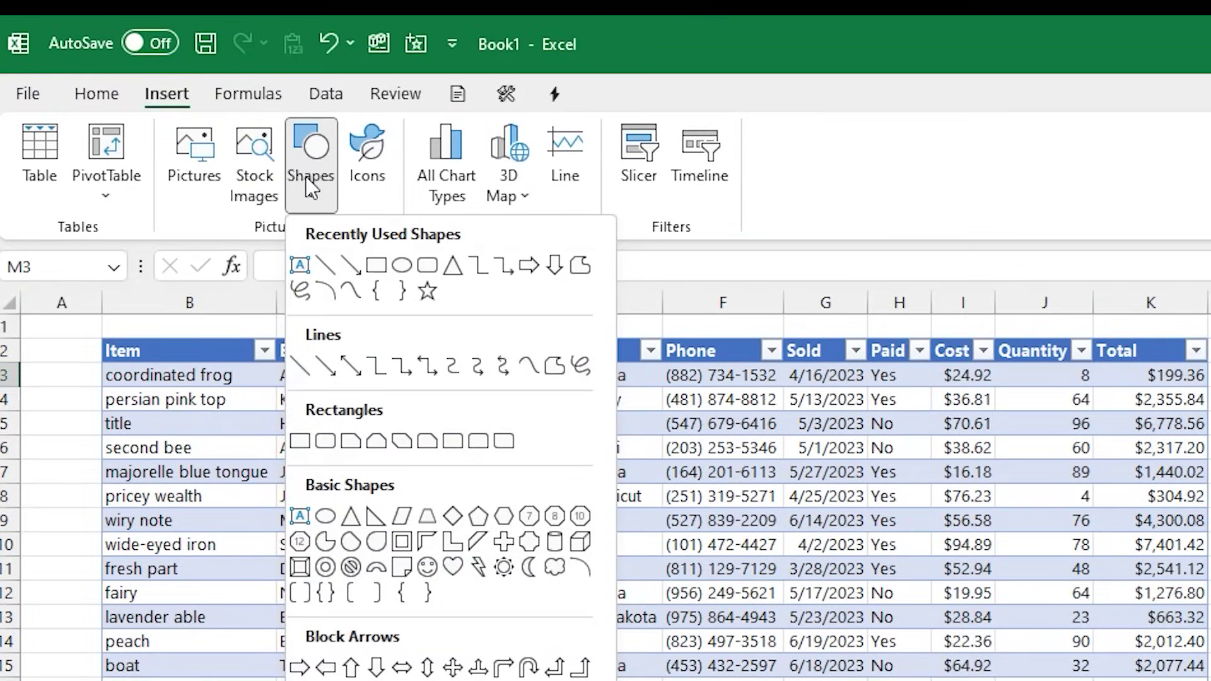
click(378, 268)
mouse_move(392, 81)
mouse_down()
mouse_move(819, 570)
mouse_move(1095, 589)
mouse_move(1097, 528)
mouse_move(1098, 581)
mouse_move(1052, 578)
mouse_up()
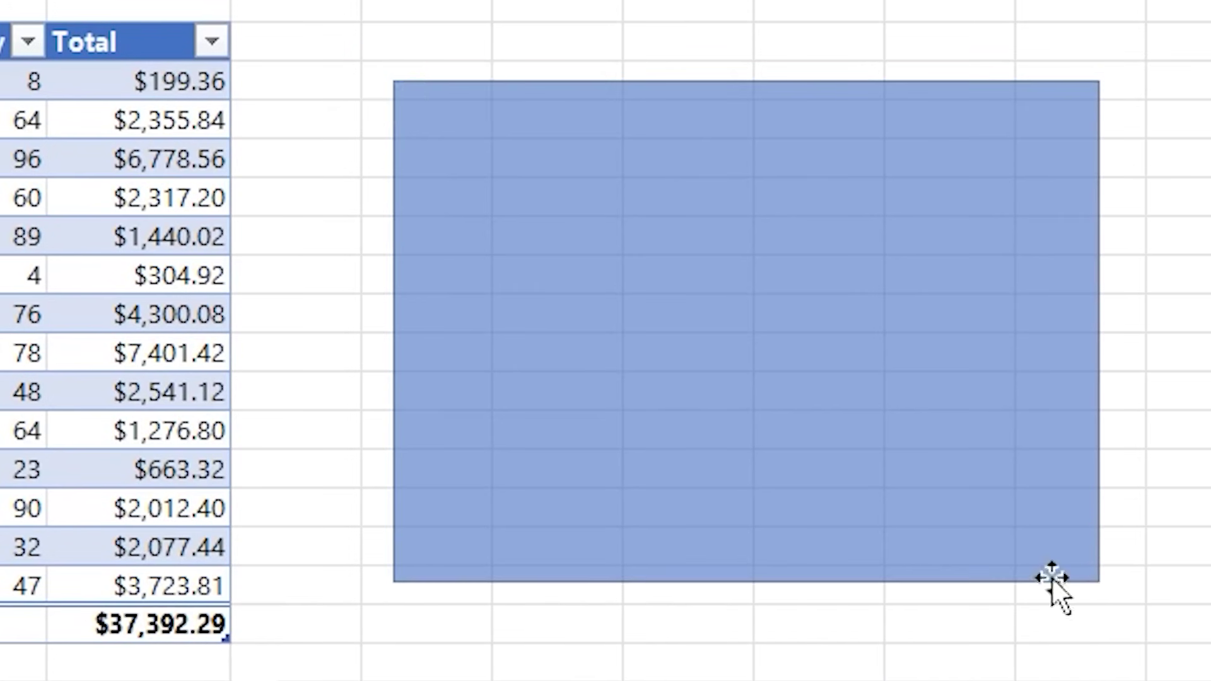
Link the rectangle's text to =K17, then enter 2000 as the first total in K2
click(92, 96)
text(=)
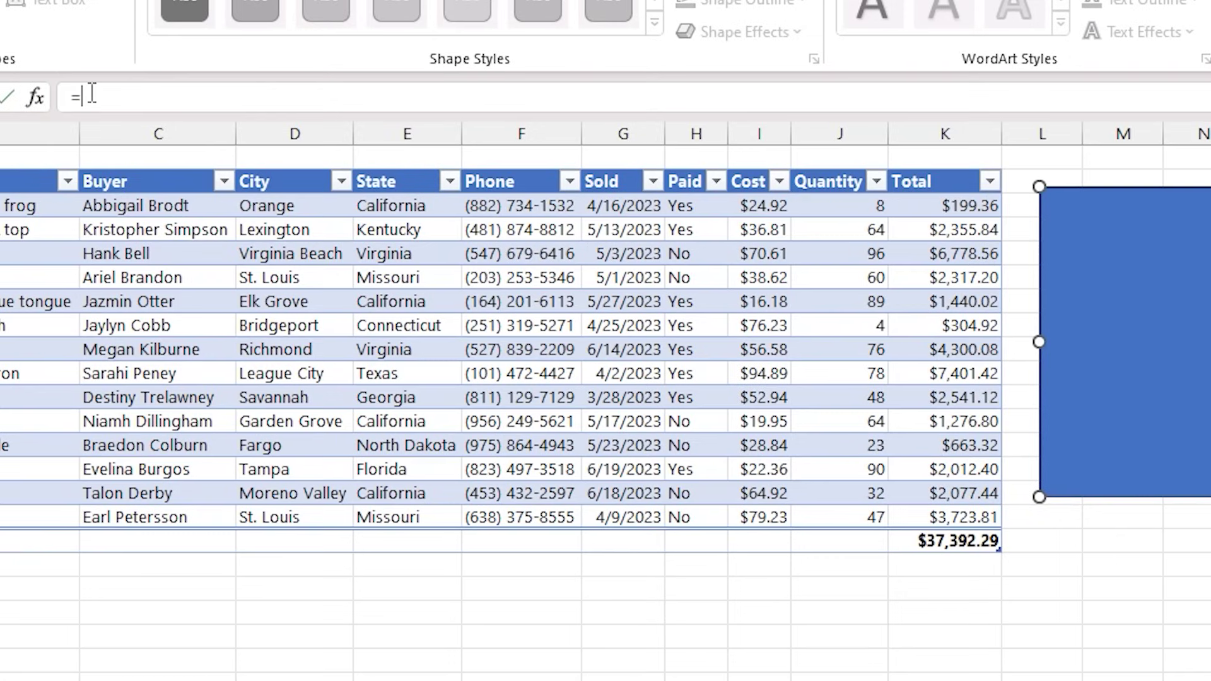
text(K)
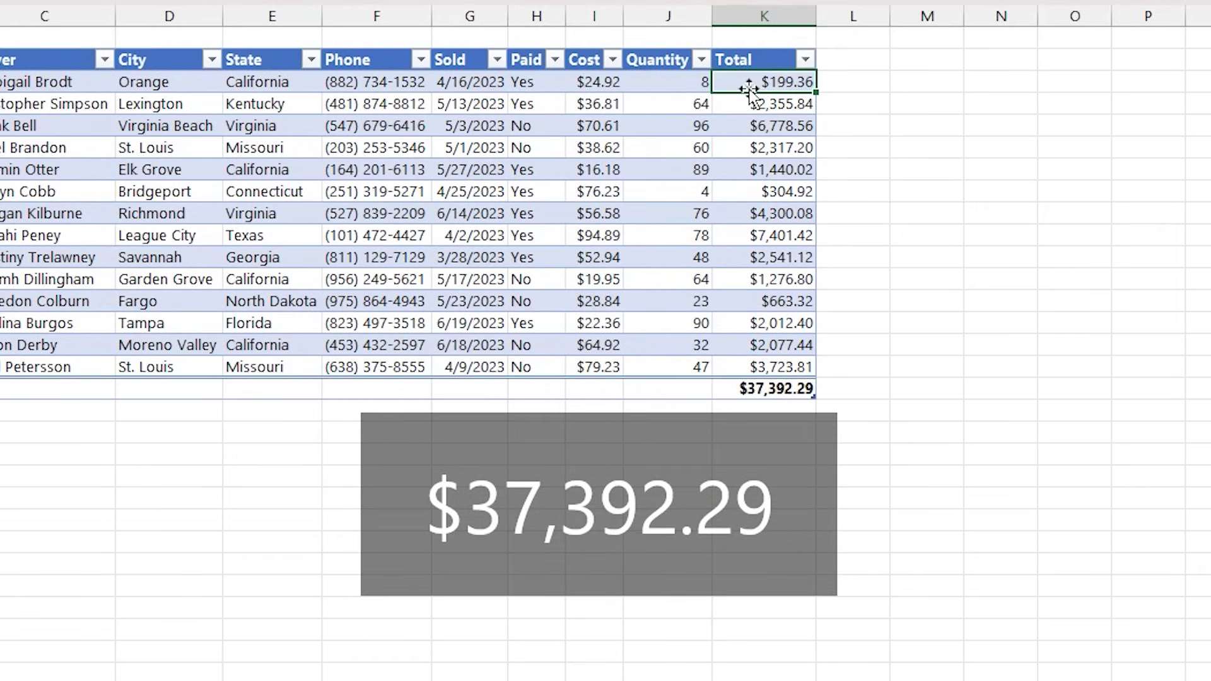
text(2000)
key(Return)
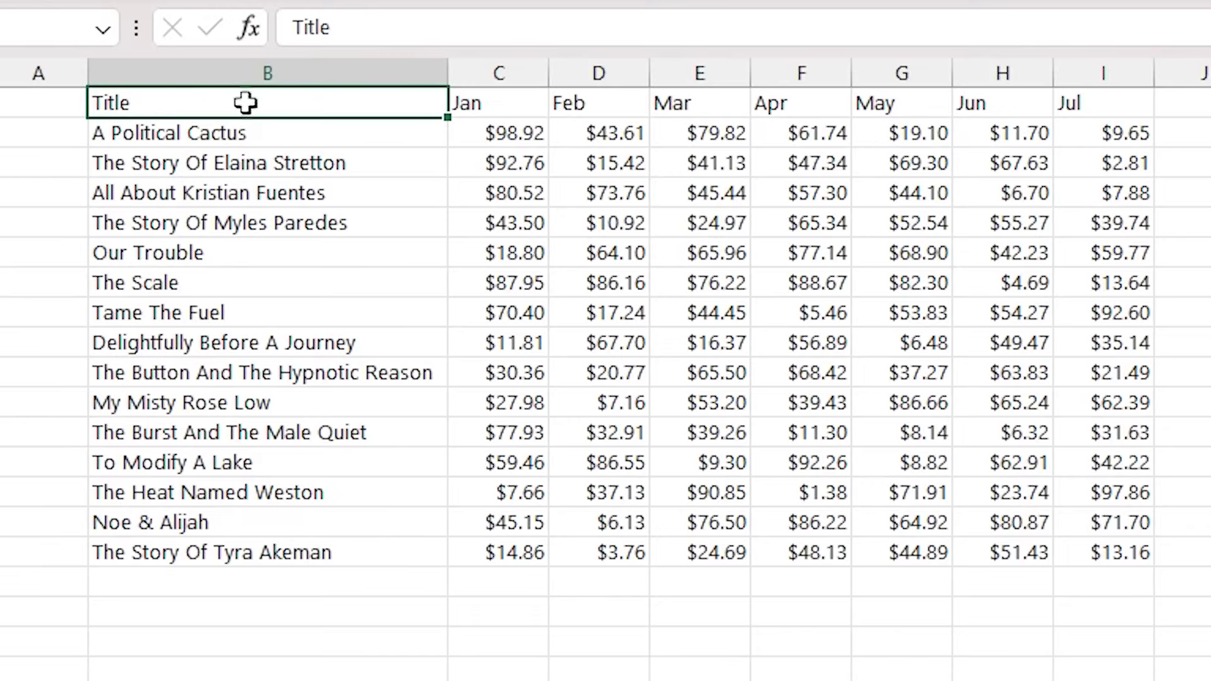
Select the titles column, then the whole Jan–Jul table, then return to the Title header
drag(243, 100, 262, 547)
drag(251, 108, 1077, 556)
click(689, 406)
click(233, 102)
Jump to the last title and the Jul header and back with Ctrl+arrow keys
key(ctrl+Down)
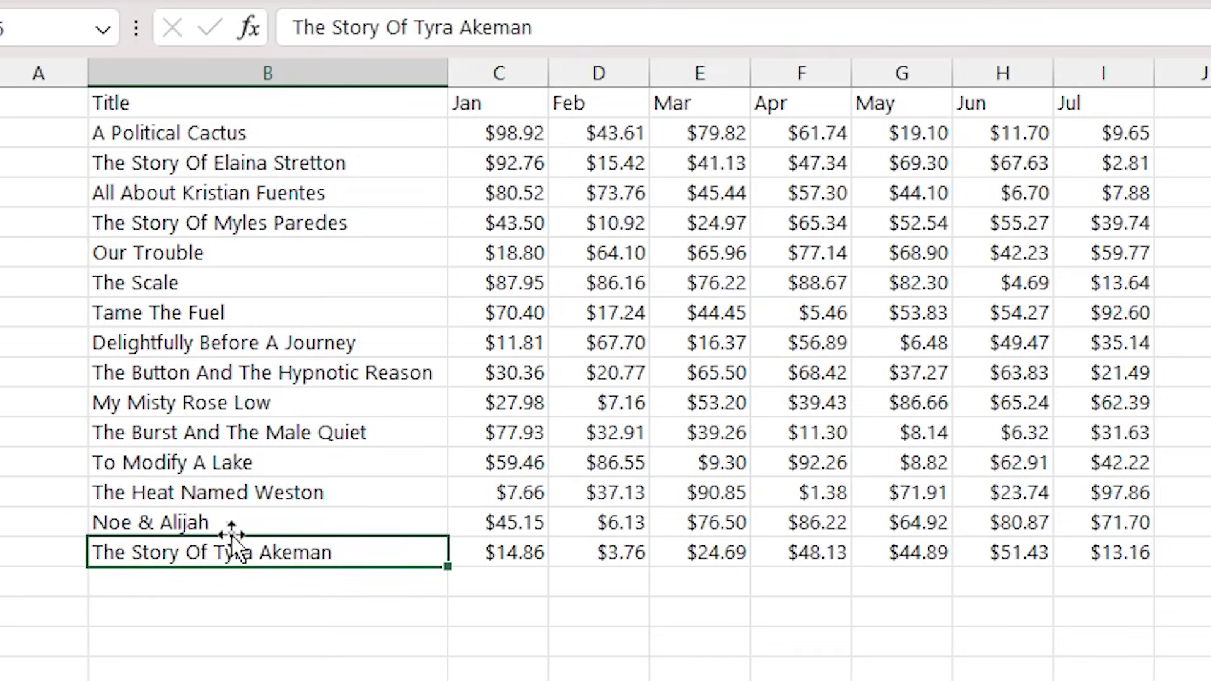
key(ctrl+Up)
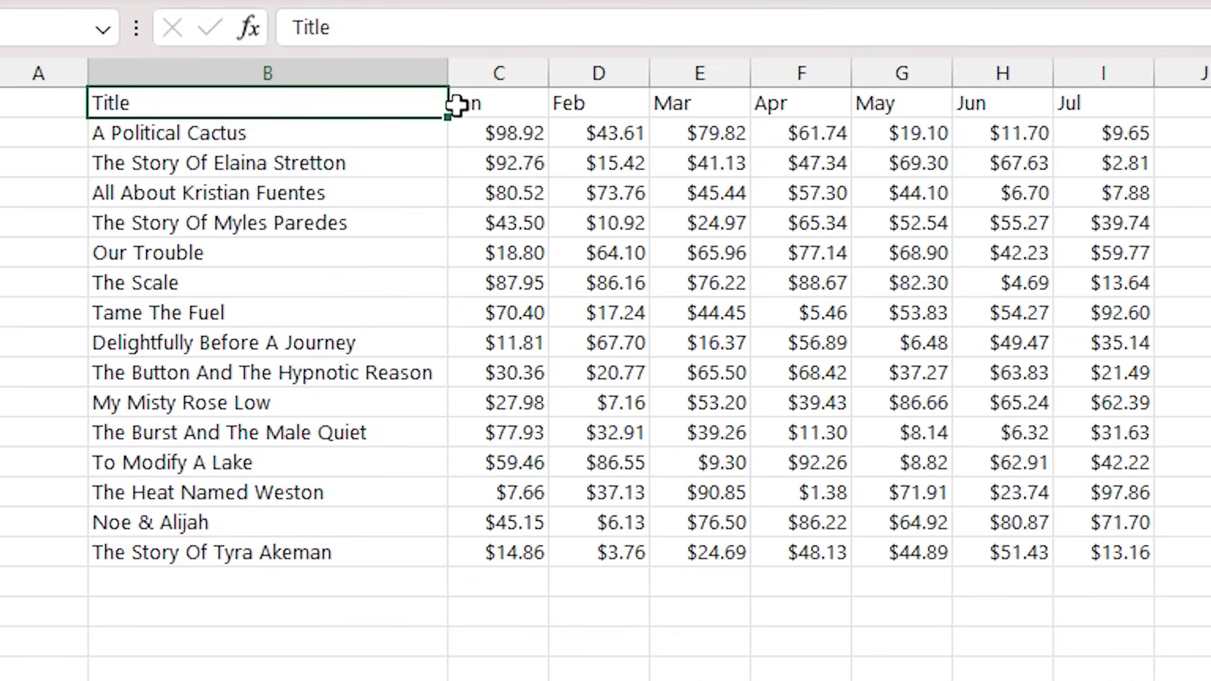
key(ctrl+Right)
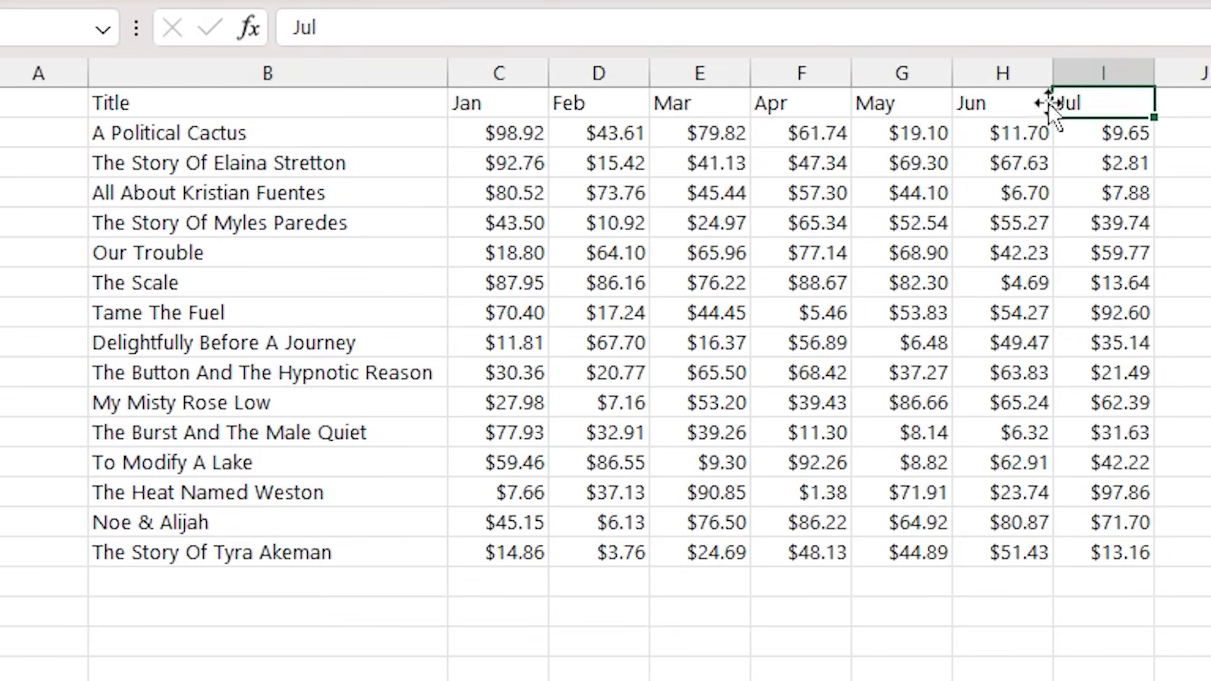
key(ctrl+Left)
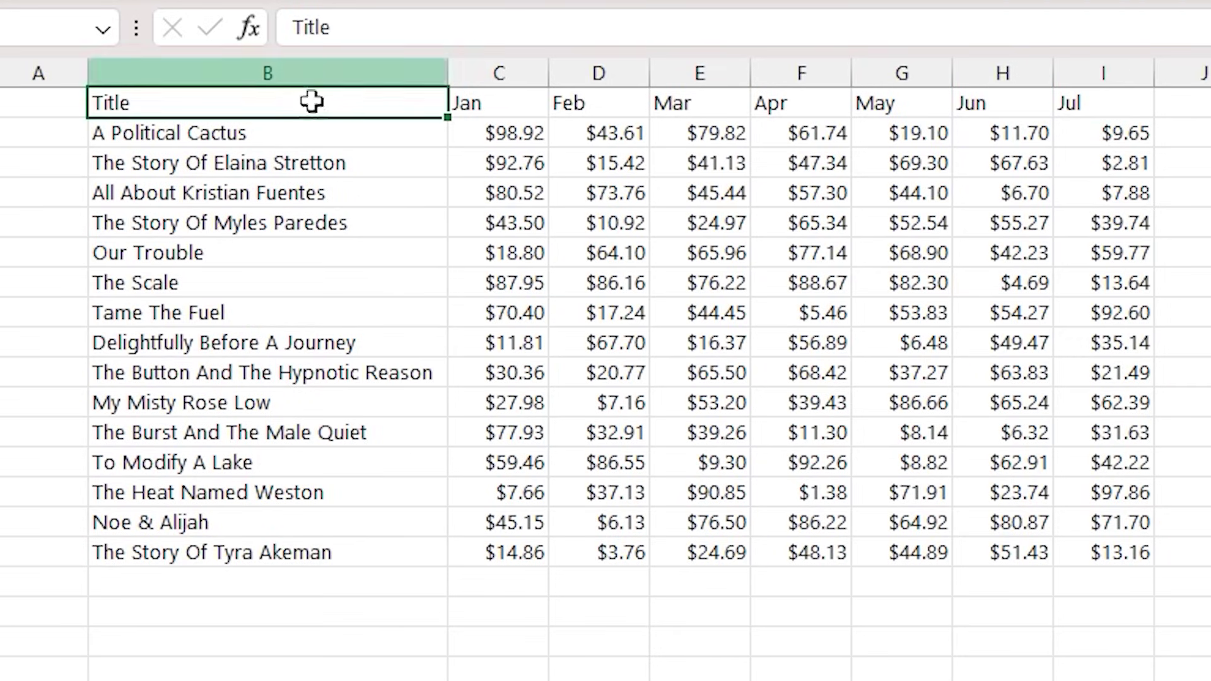
Extend the selection down to the last title and across to Jul by double-clicking cell borders
shift+double_click(285, 118)
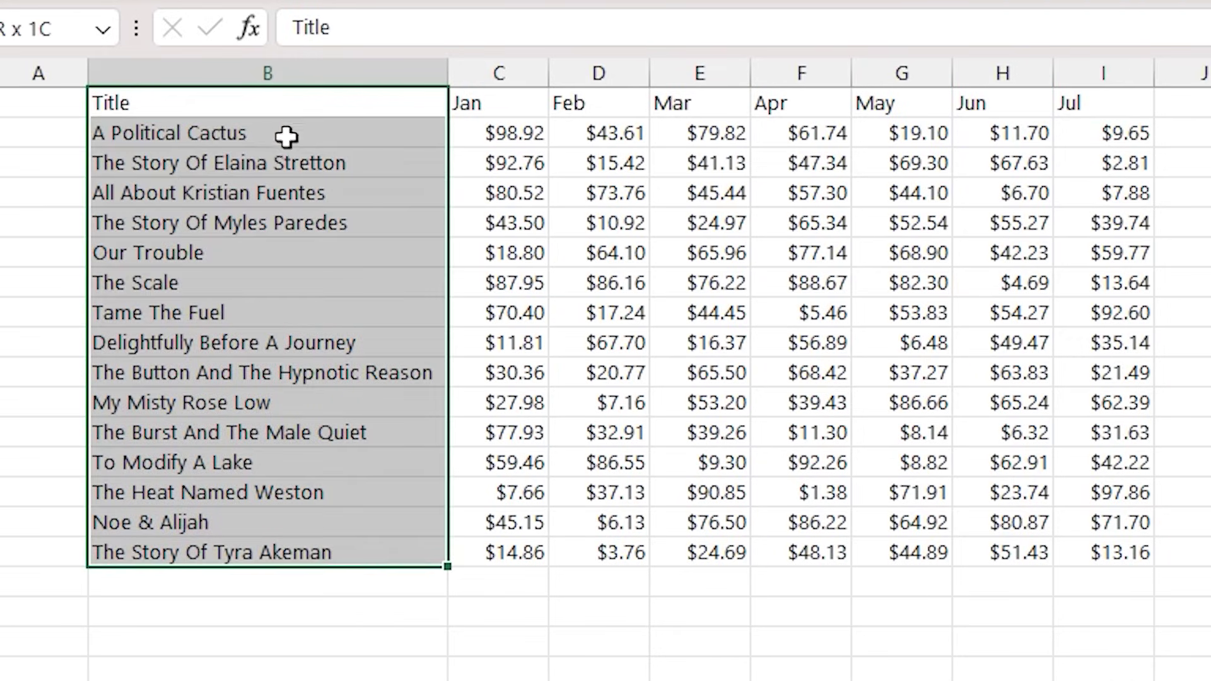
shift+double_click(449, 325)
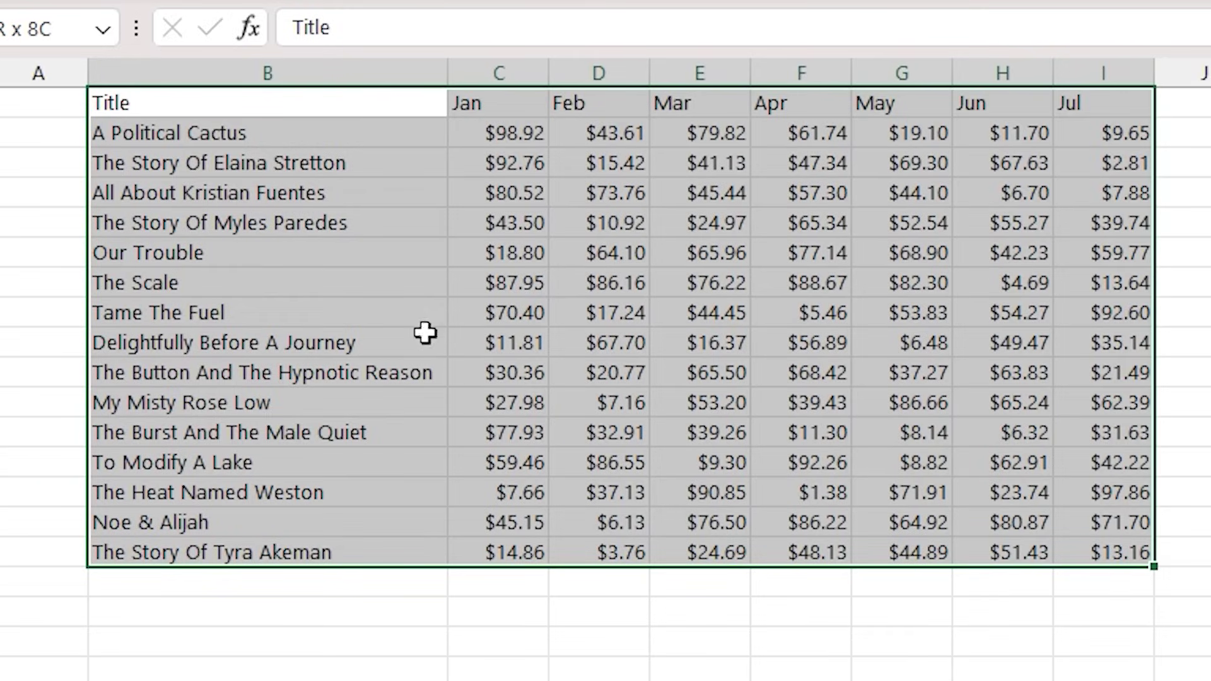
click(419, 205)
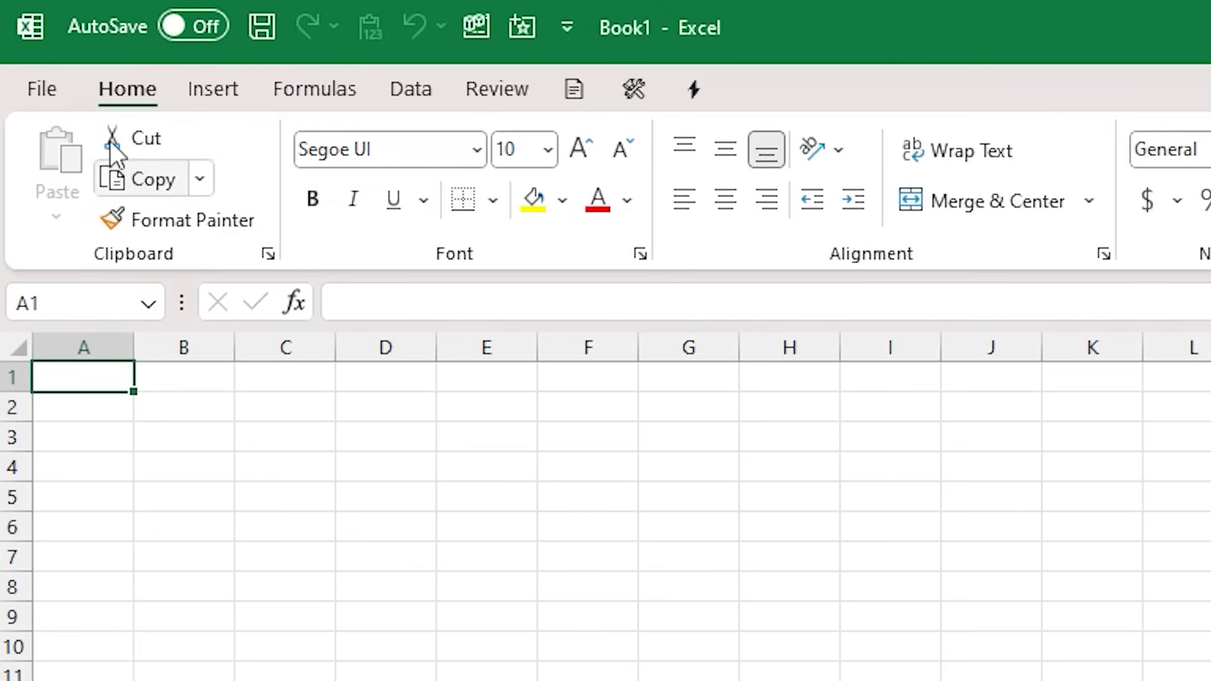
Turn off Show the Start screen at launch in Excel Options
click(32, 89)
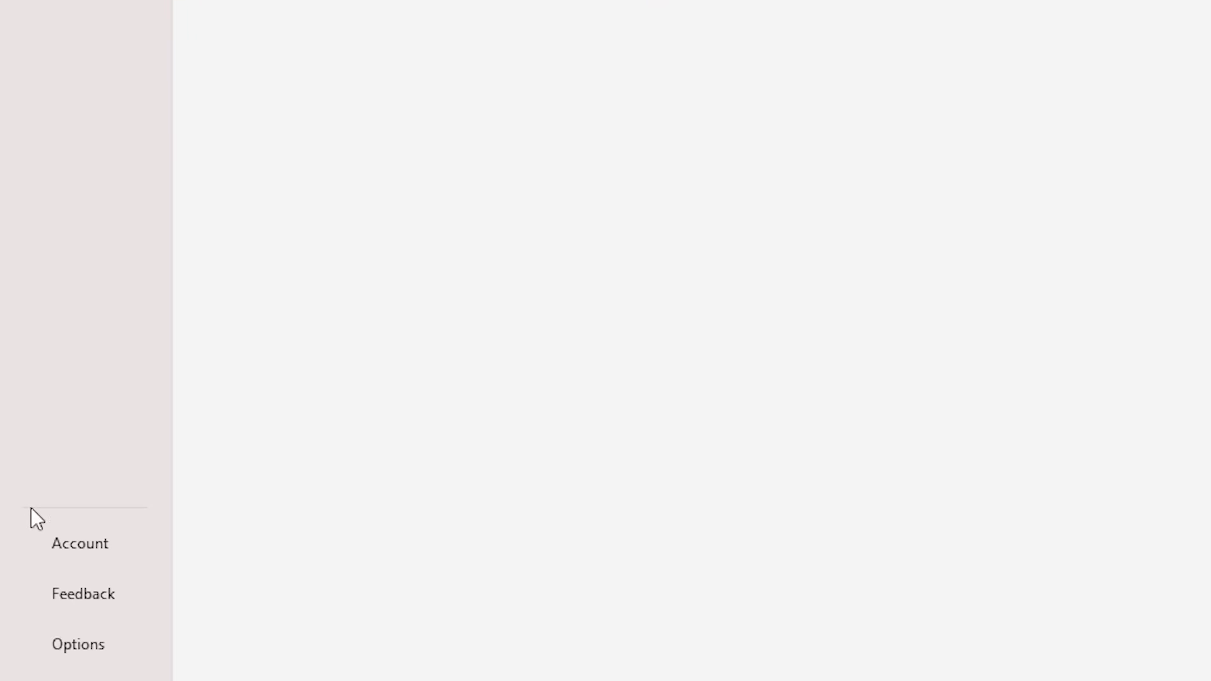
click(66, 646)
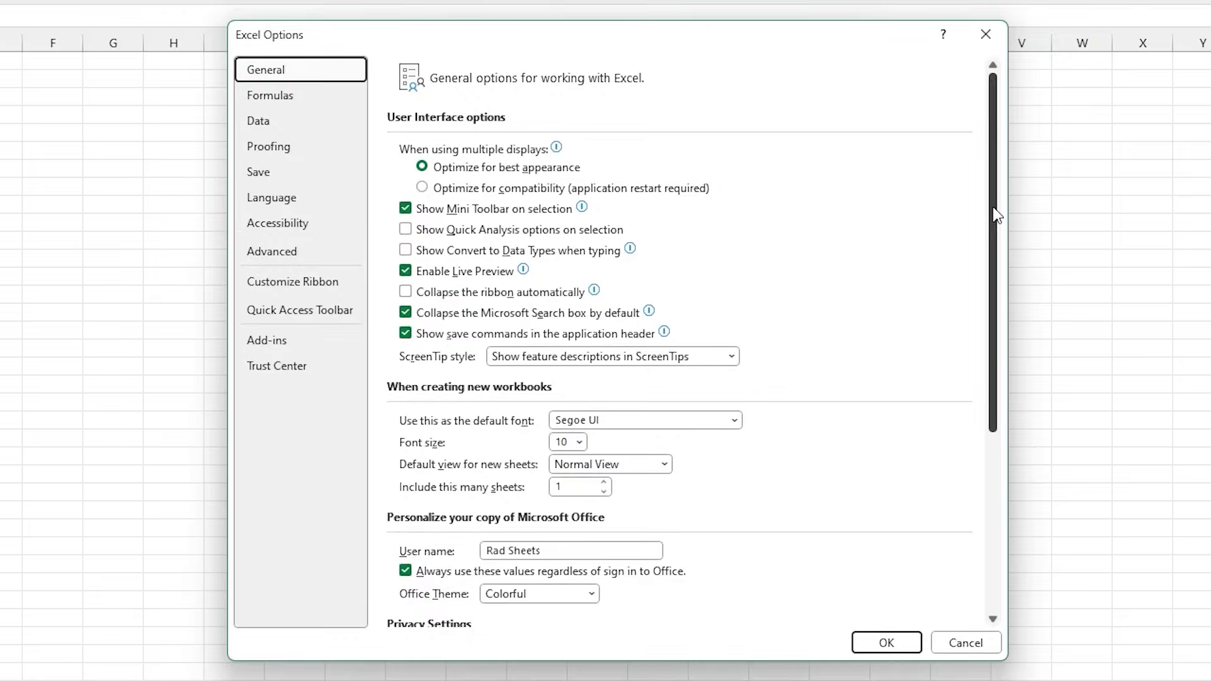
drag(995, 217, 994, 404)
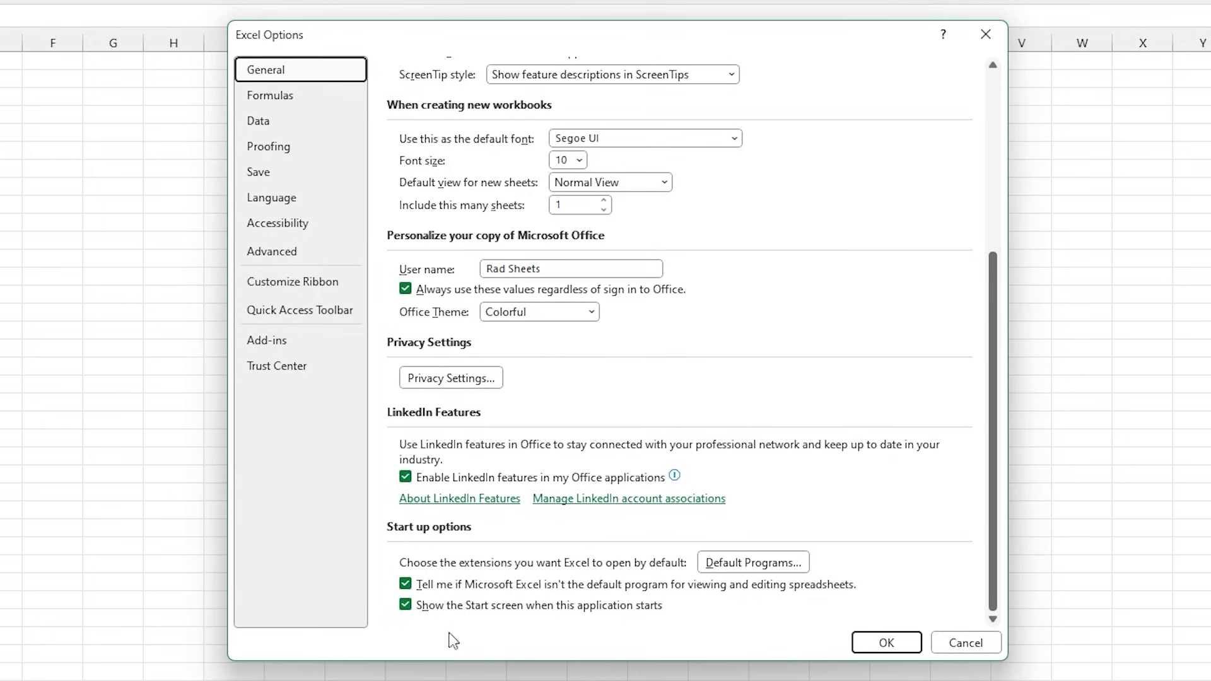
click(405, 605)
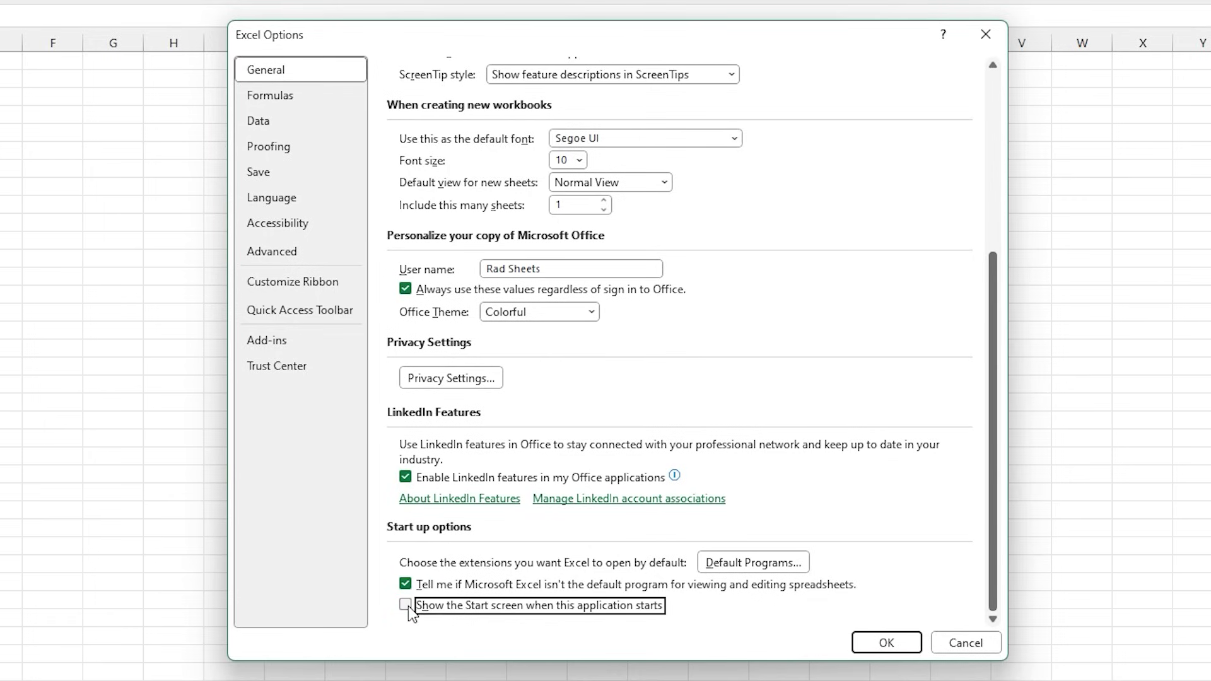
click(886, 643)
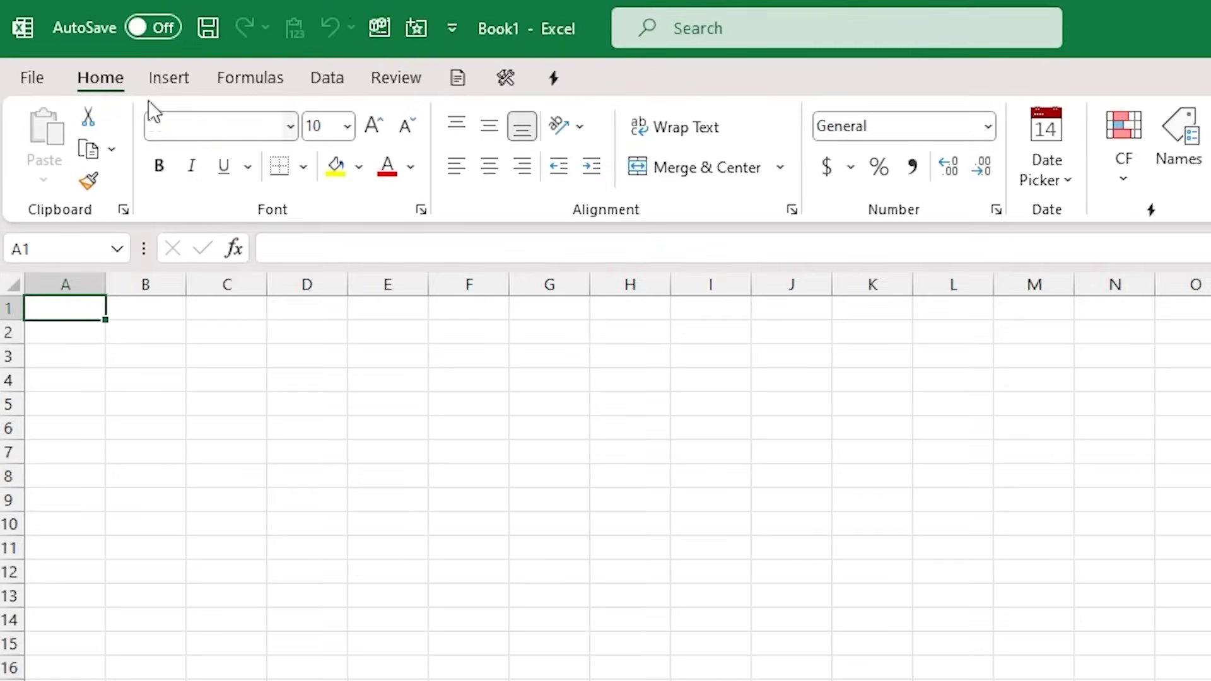
Enable Collapse the Microsoft Search box by default, then expand the collapsed search box
click(32, 77)
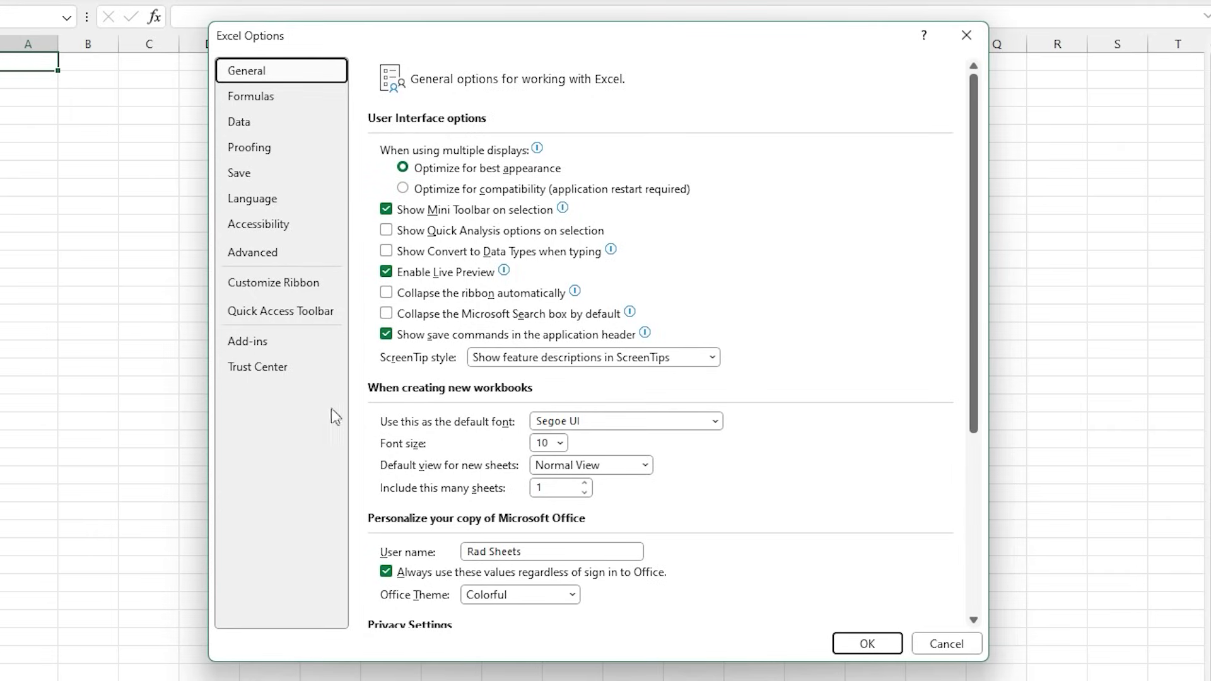
click(416, 319)
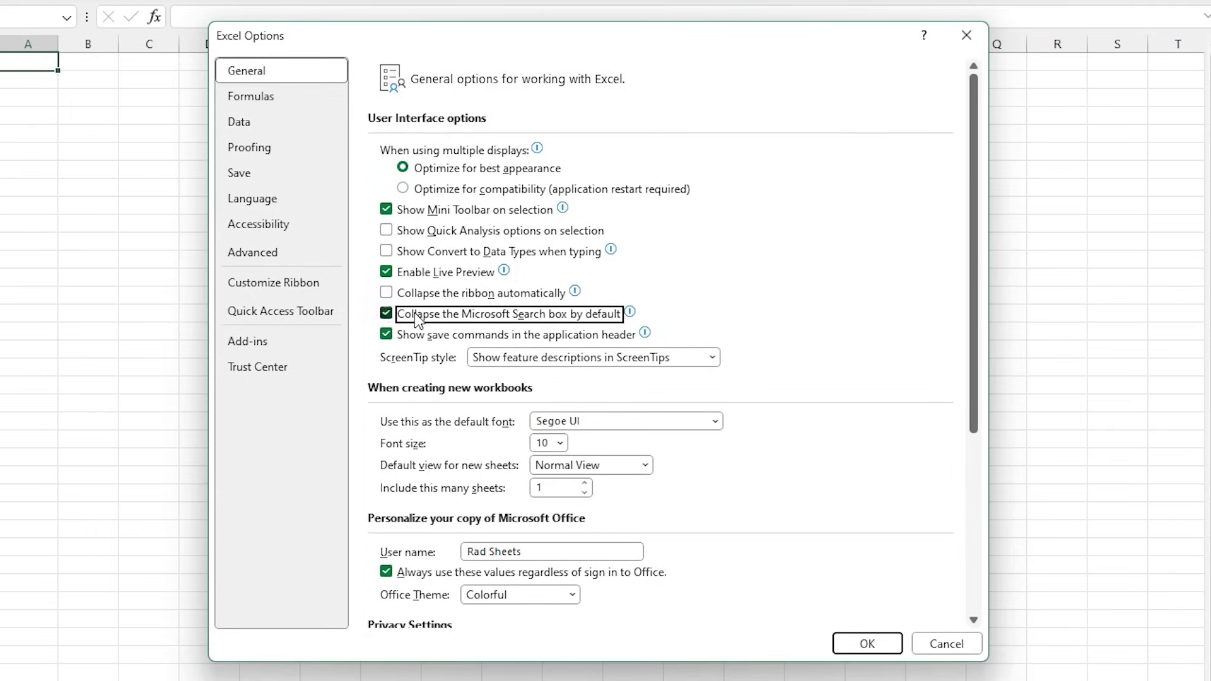
click(867, 643)
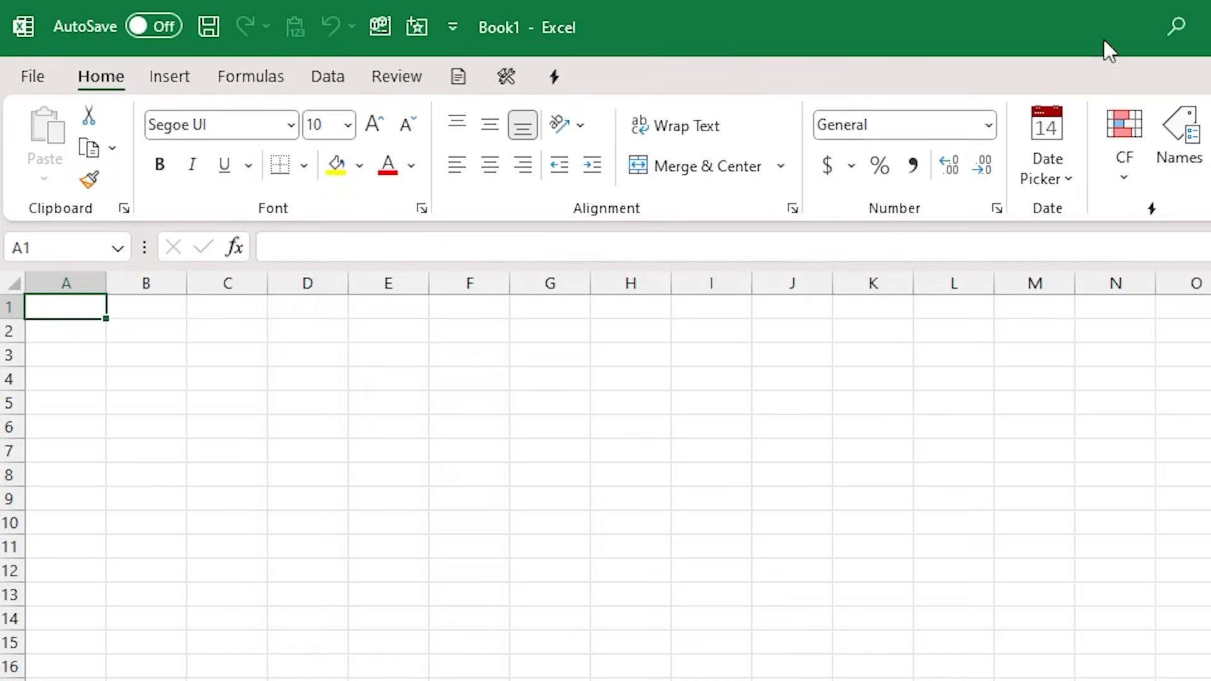
click(1169, 28)
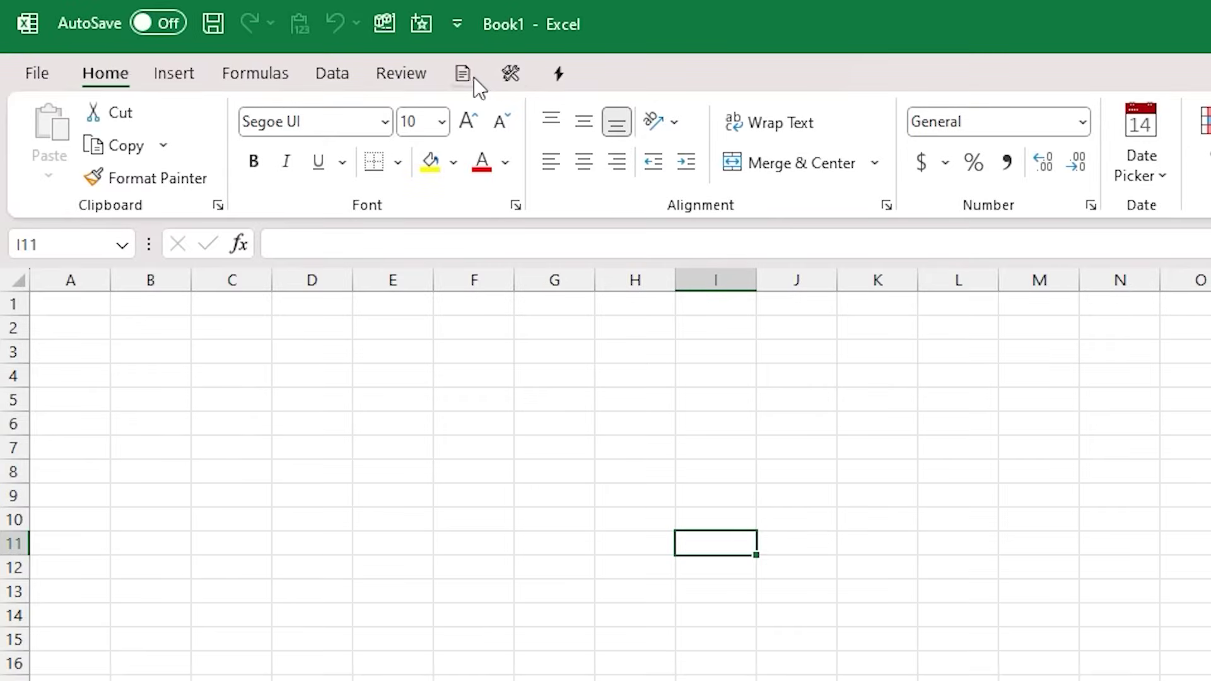
Look over the View, Developer and sample-data ribbon tabs, returning to Home
click(470, 75)
click(511, 75)
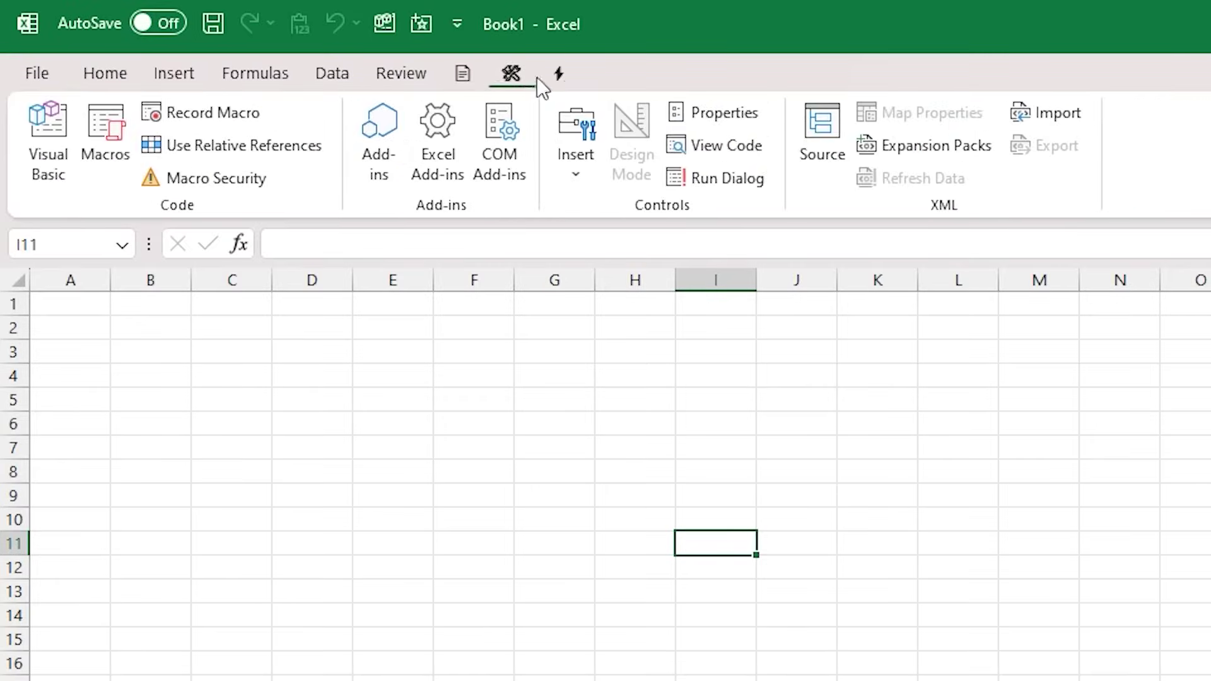
click(557, 76)
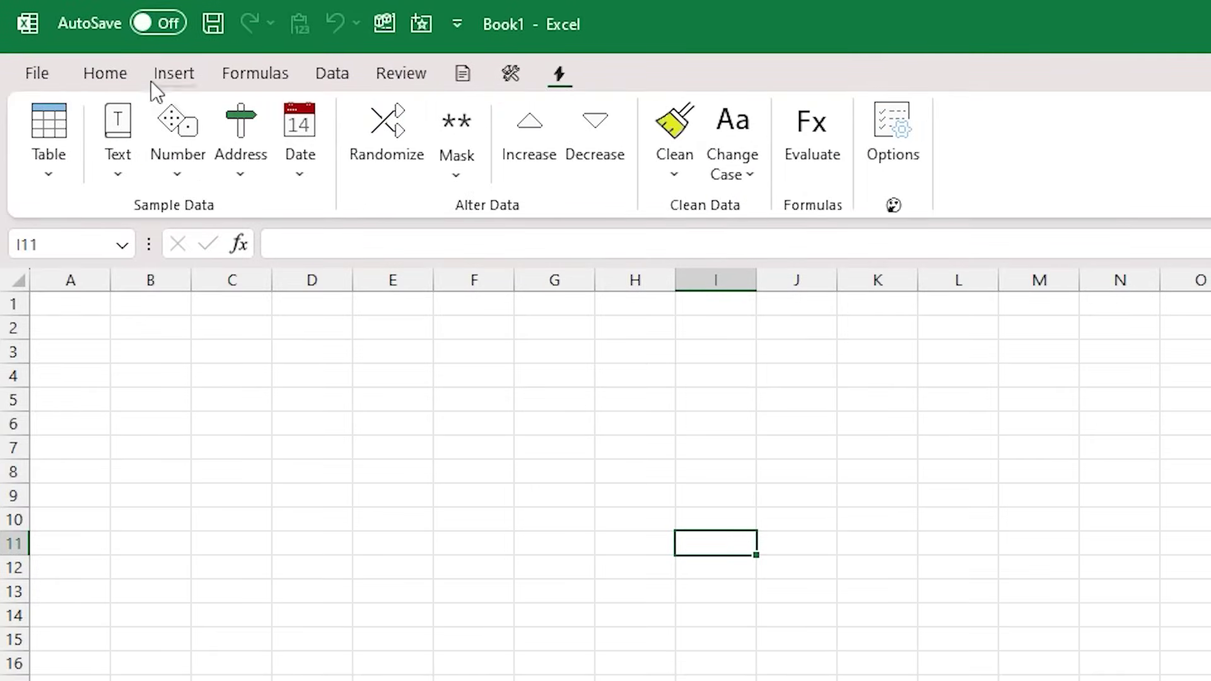
click(129, 76)
Add a new custom group under Home named 'Emoji 🐐' via Customize the Ribbon
right_click(555, 79)
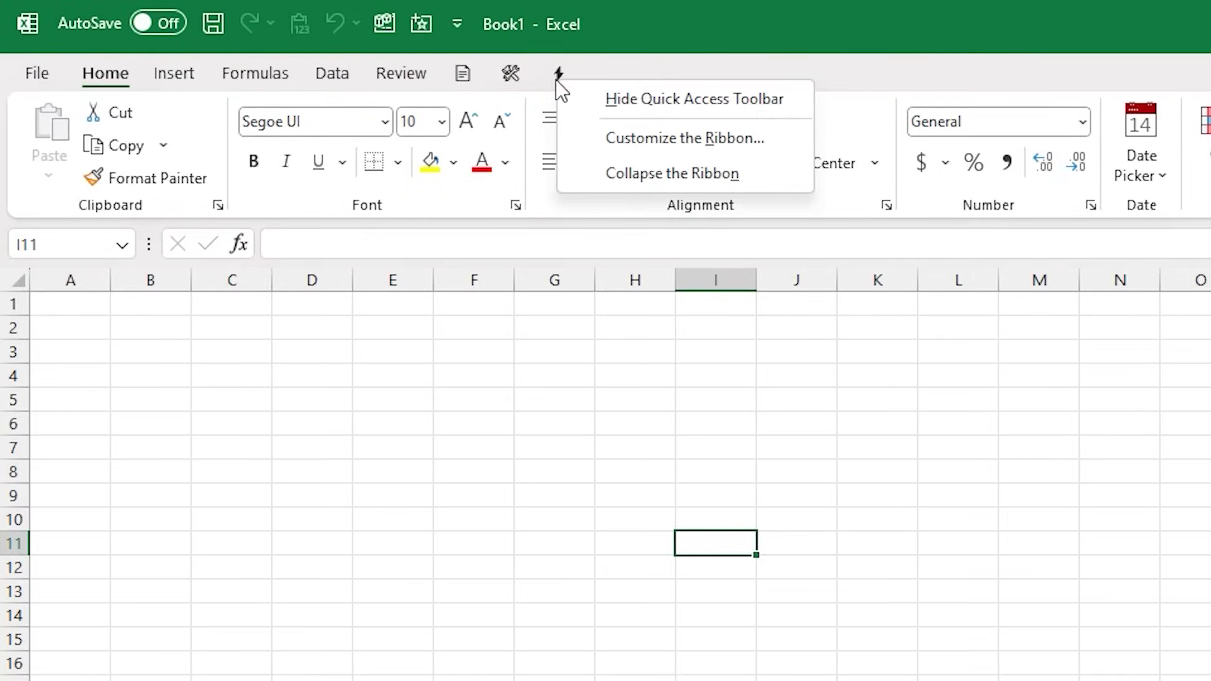
click(645, 138)
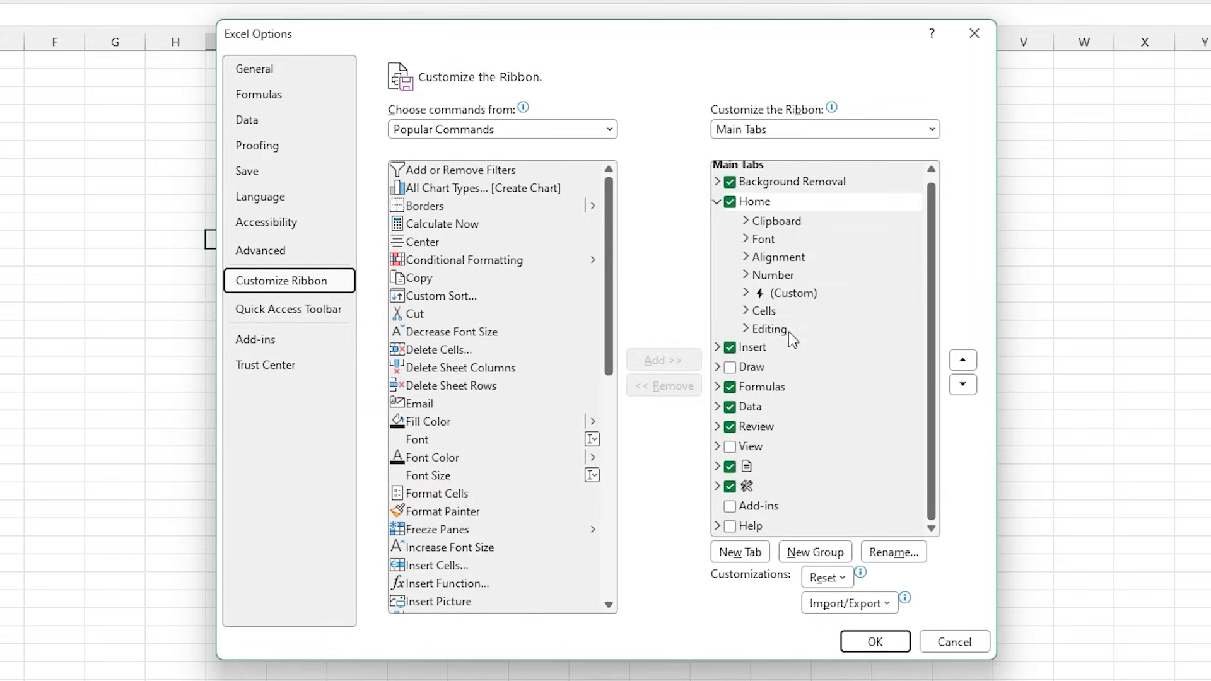
click(796, 554)
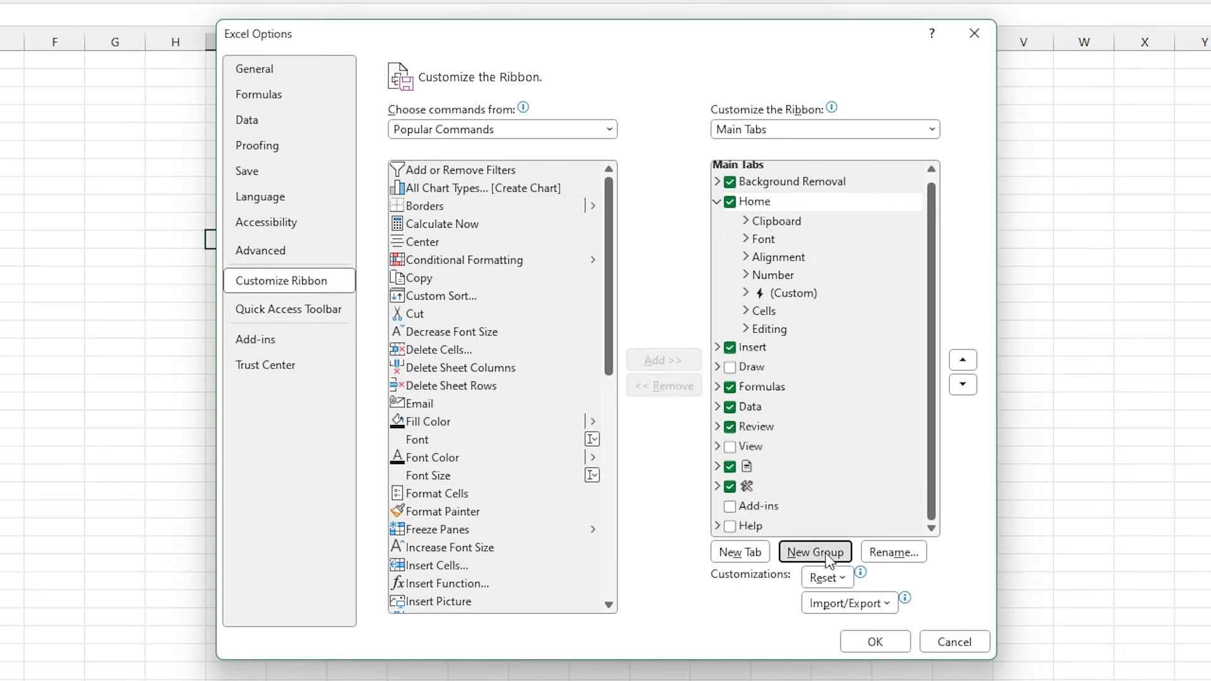
click(892, 552)
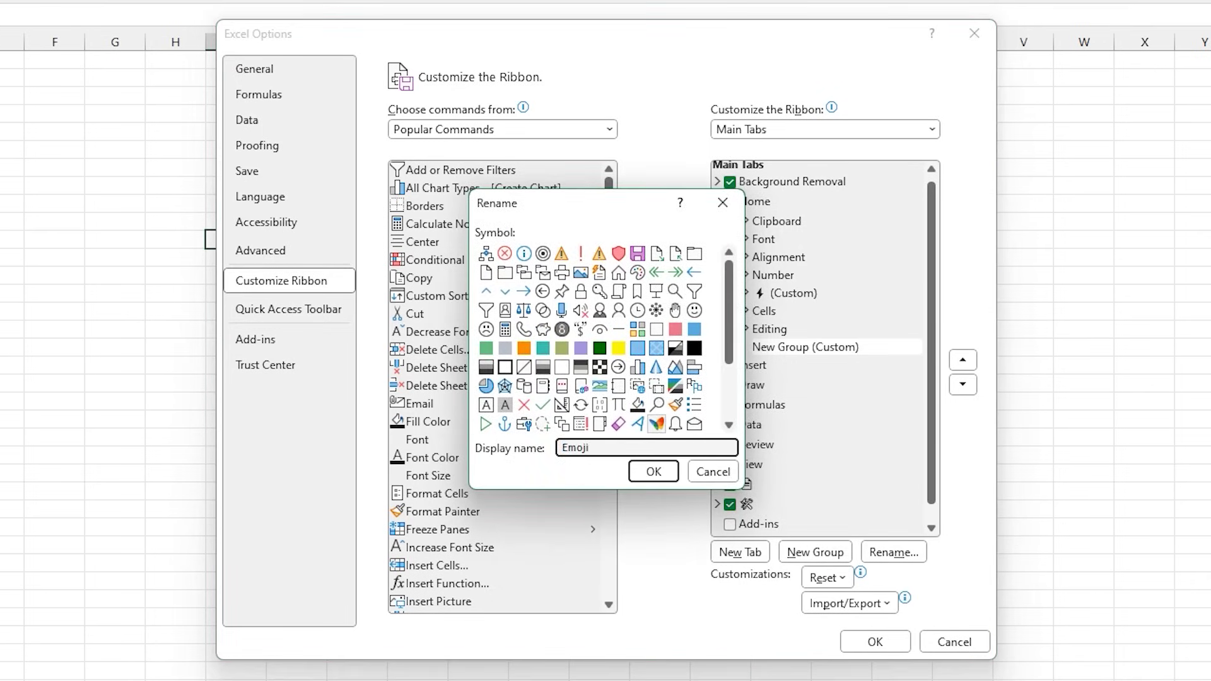
text(Emoji)
key(super+period)
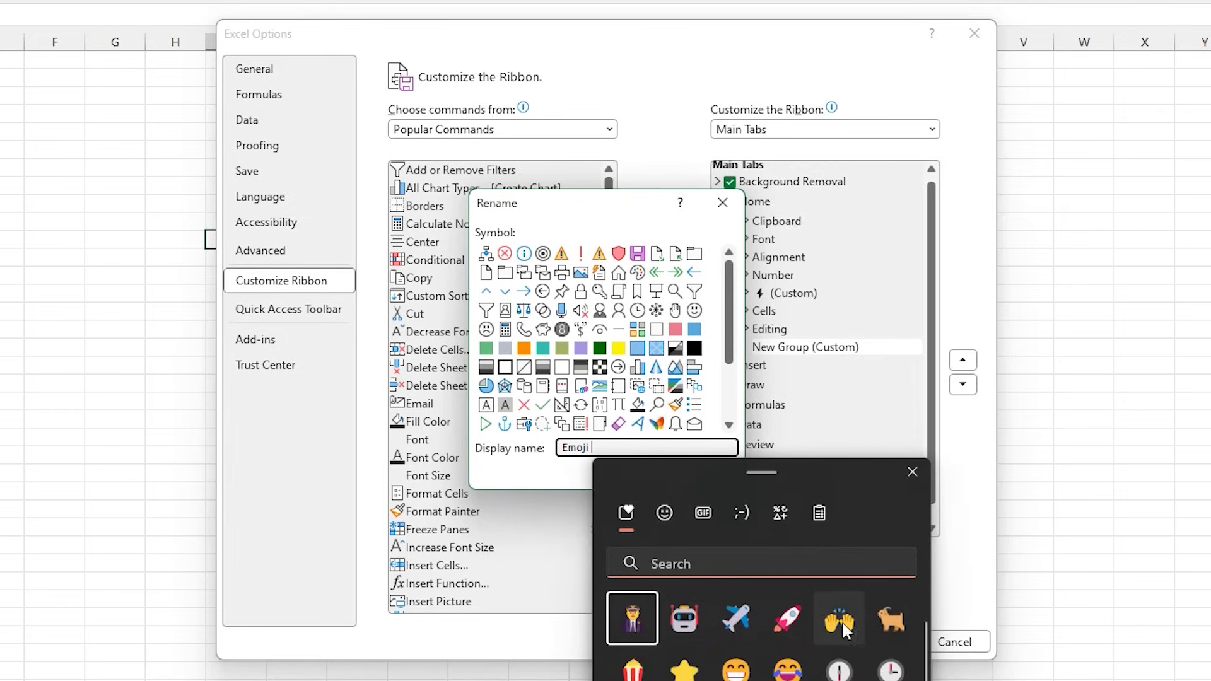
click(580, 479)
click(657, 478)
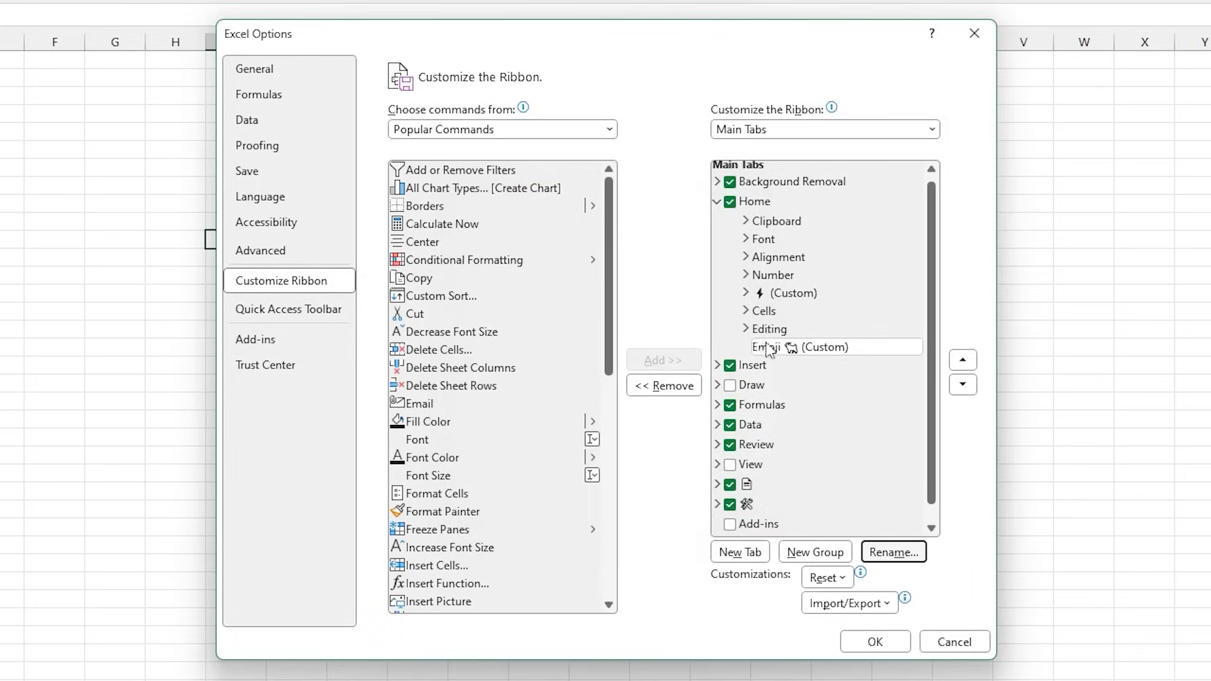
Add the Export Data command from All Commands into the Emoji group
click(491, 130)
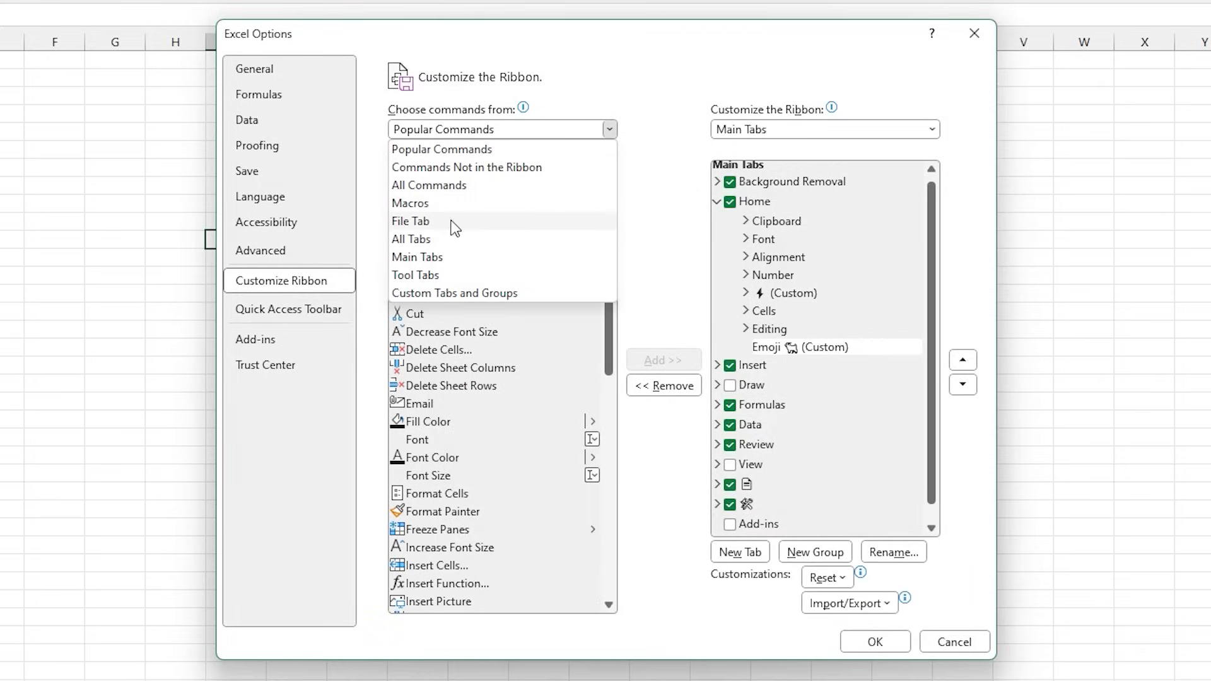
click(443, 187)
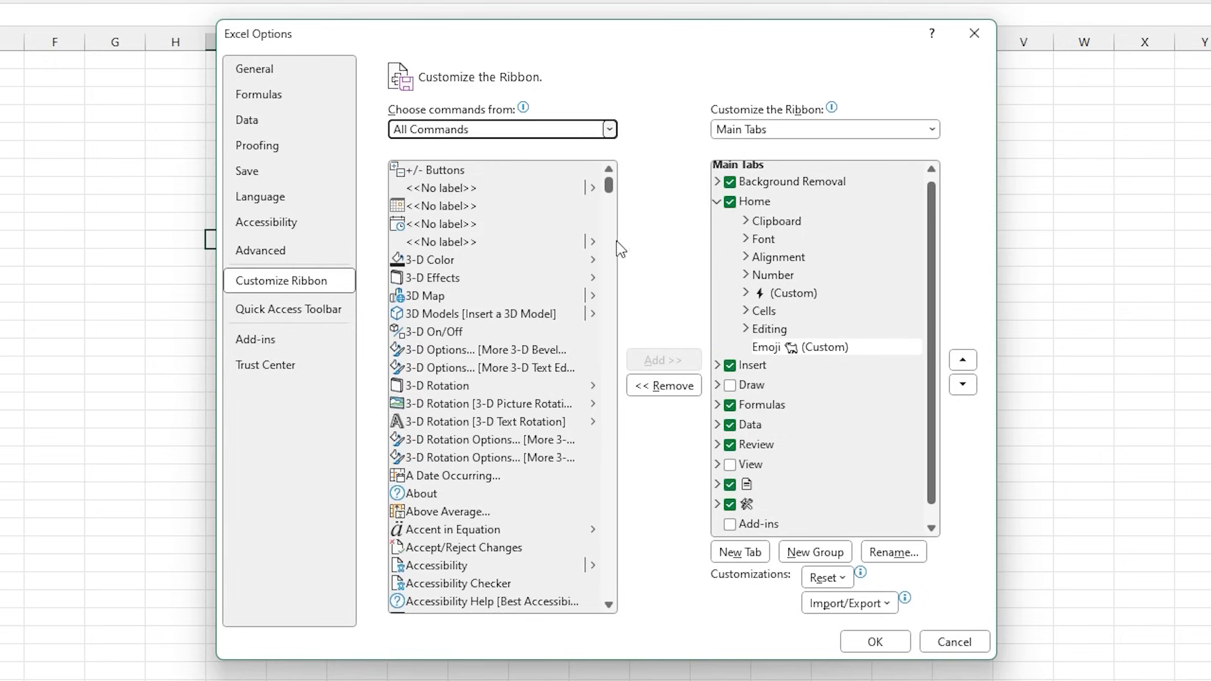
drag(609, 194, 610, 317)
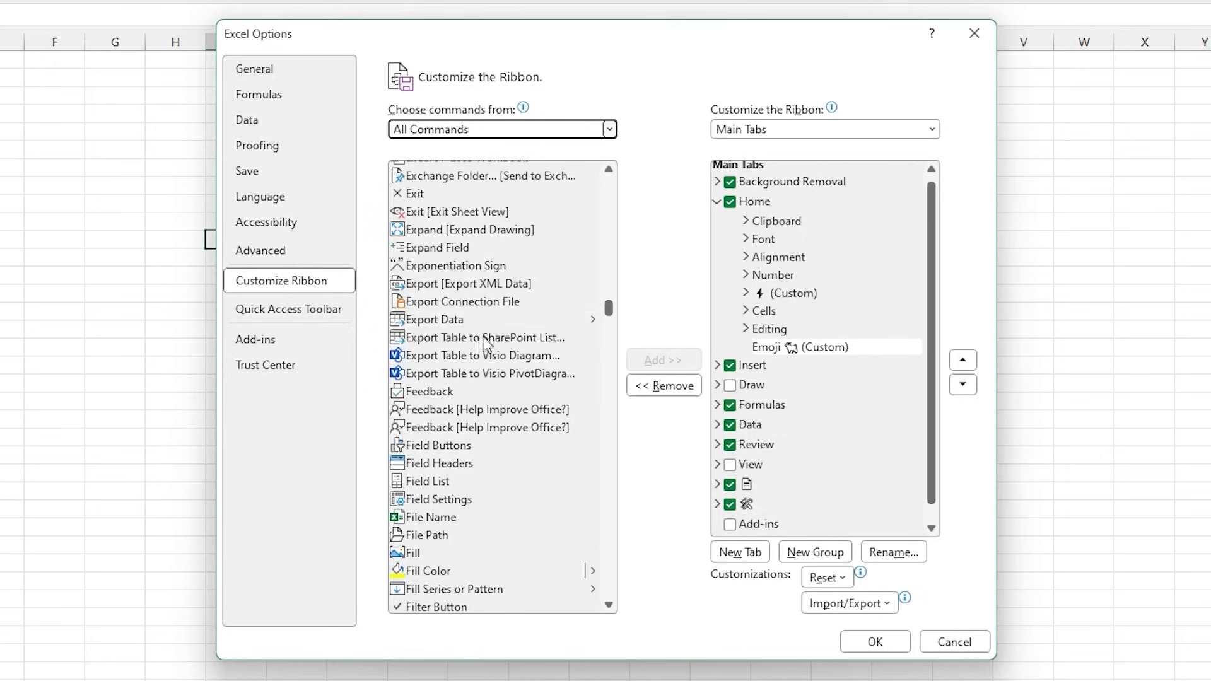
click(448, 321)
click(656, 360)
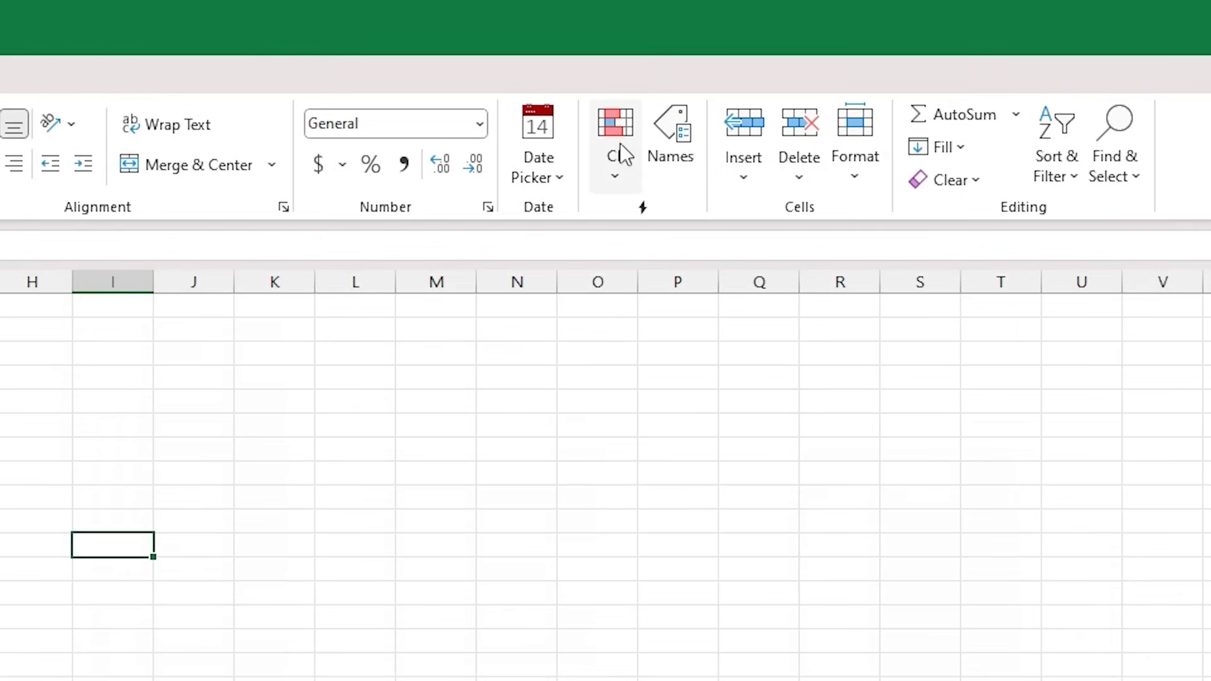
Glance at Conditional Formatting, then bring up Name Manager fully into view
click(617, 150)
click(613, 153)
click(681, 161)
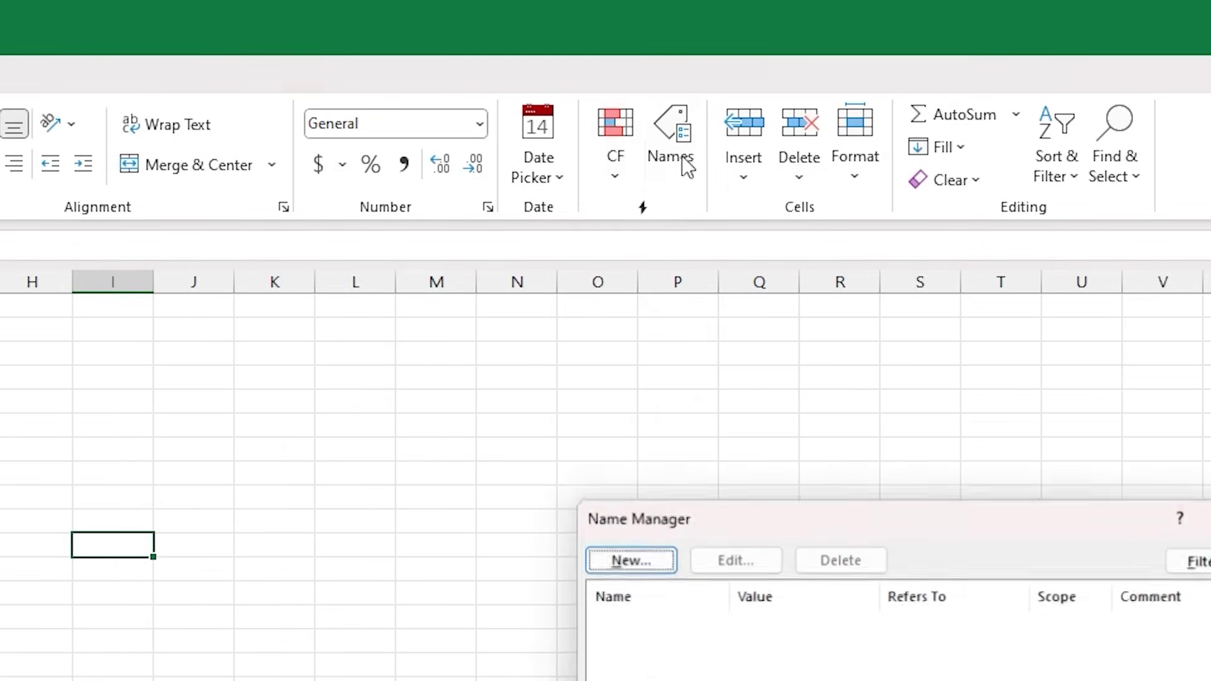
drag(845, 521, 609, 288)
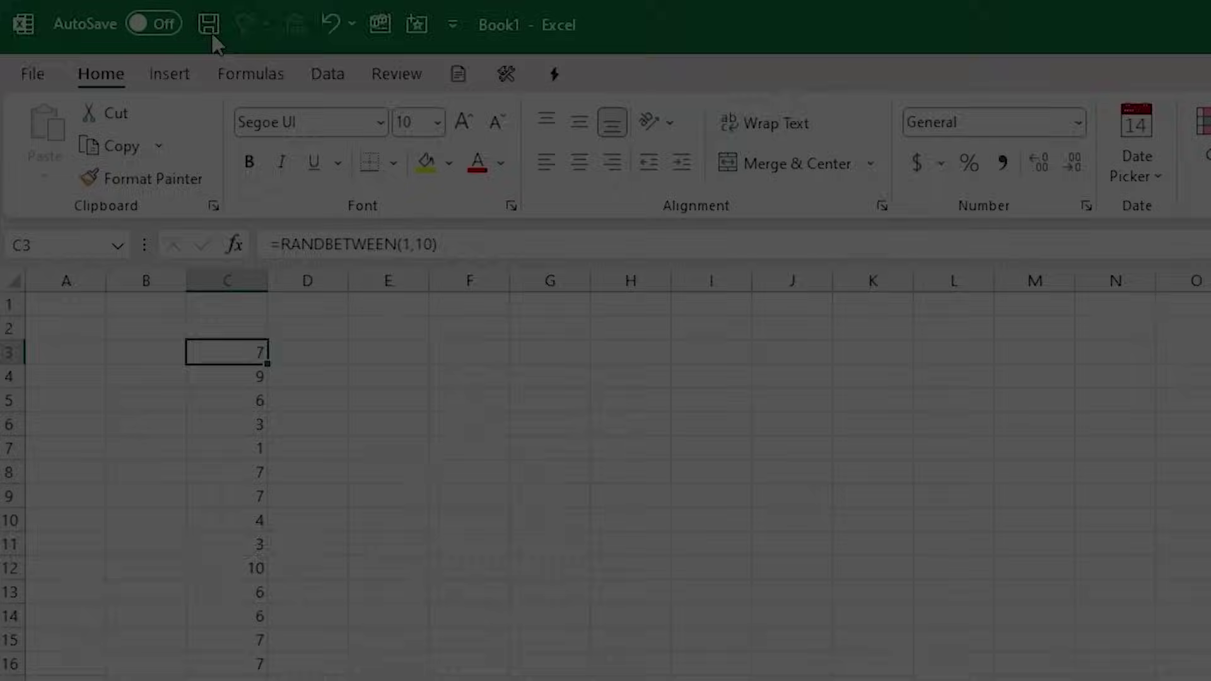
Move Values (Paste Values) to the top of the Quick Access Toolbar
key(alt)
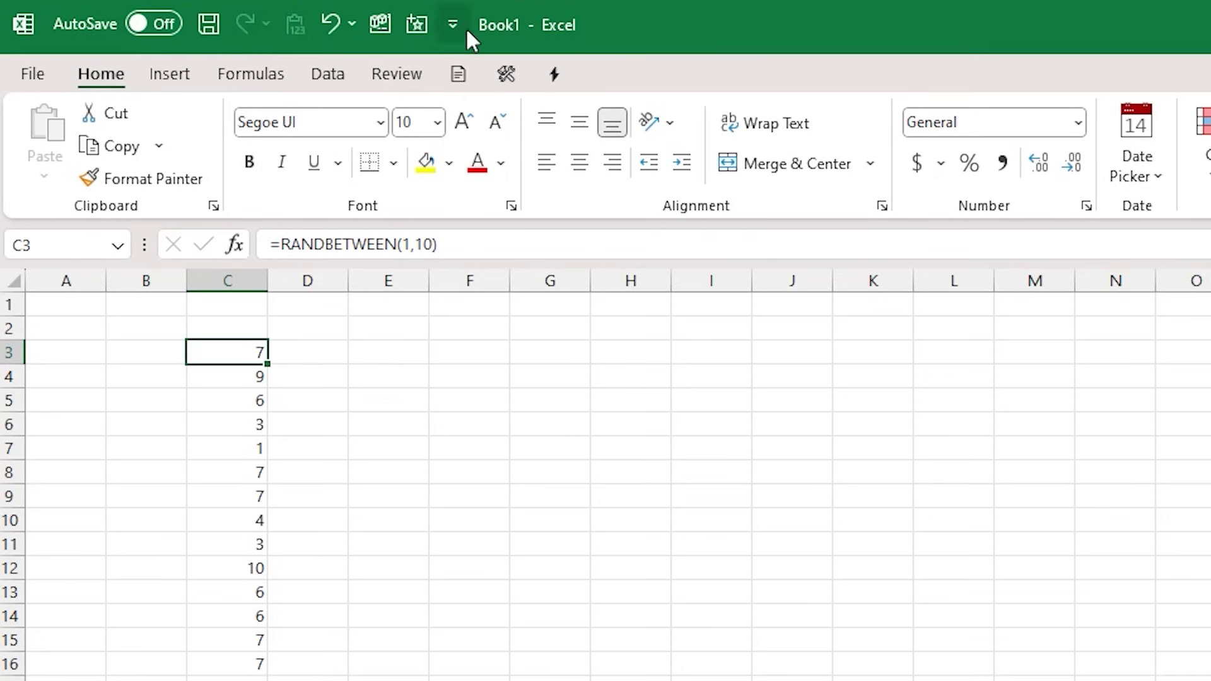
click(454, 28)
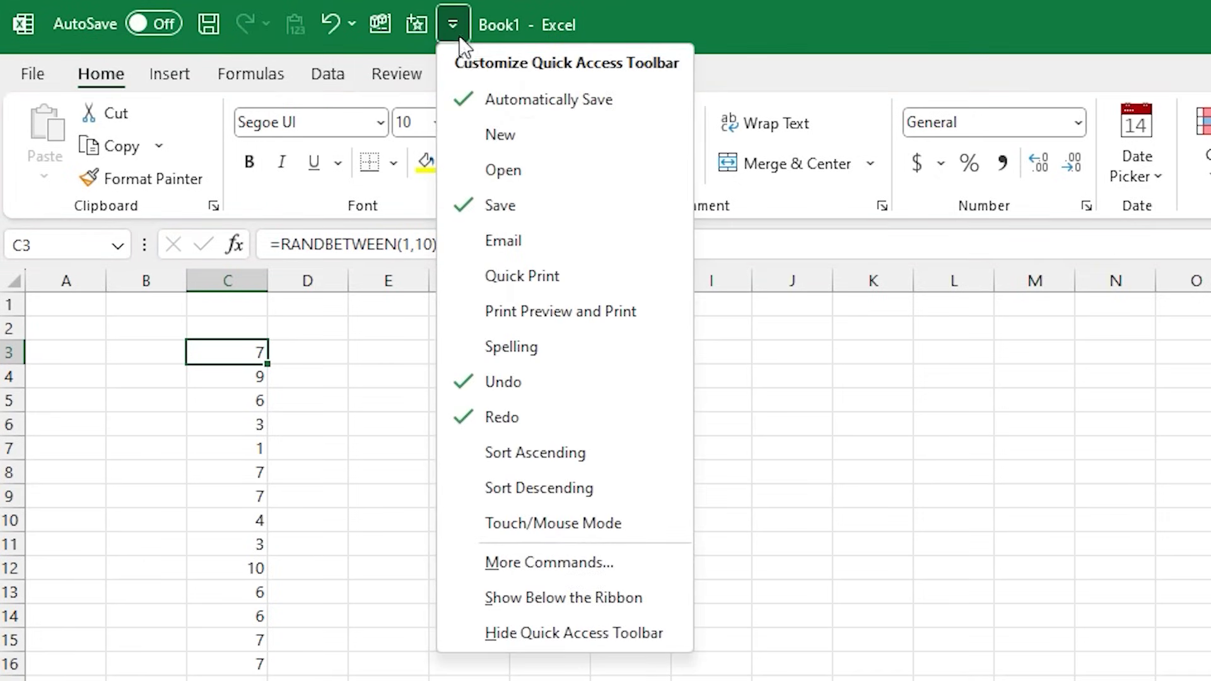
click(536, 562)
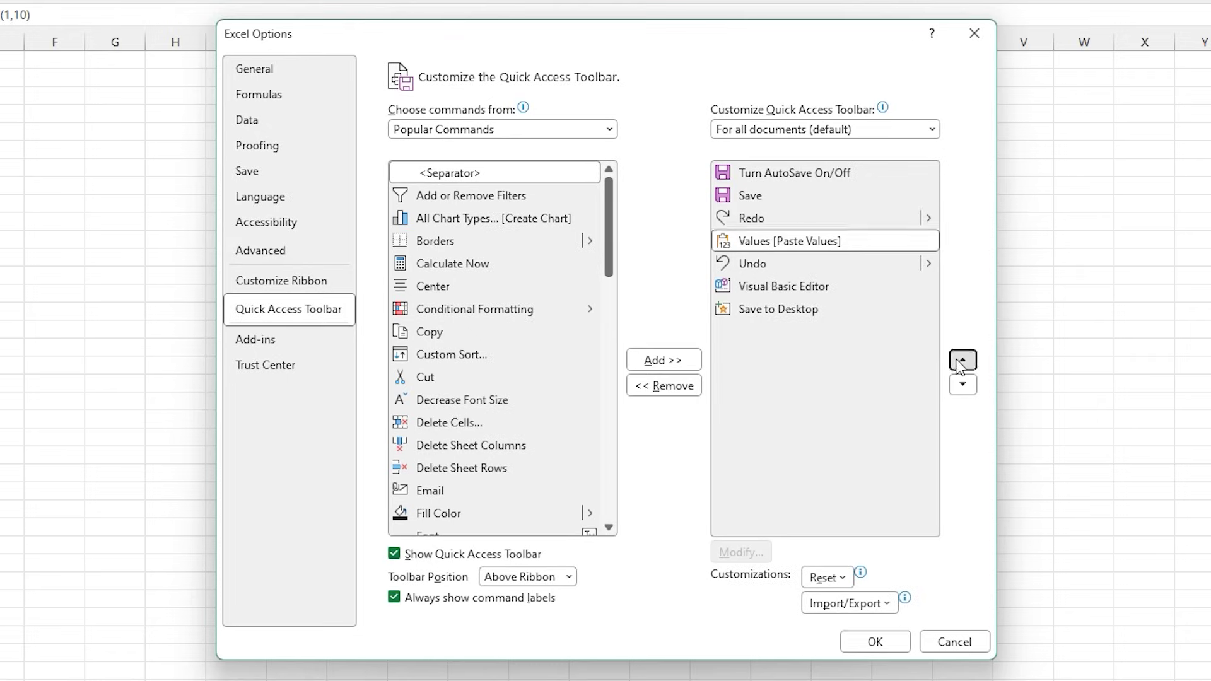
click(961, 360)
click(962, 360)
click(962, 360)
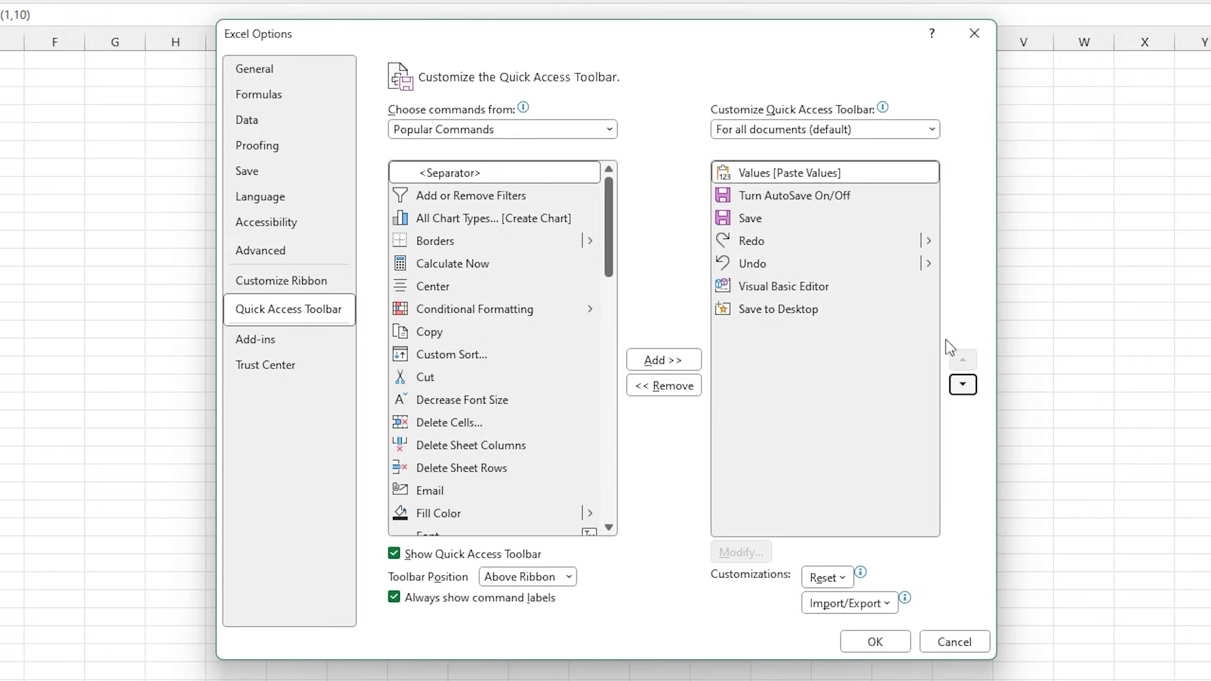
click(875, 642)
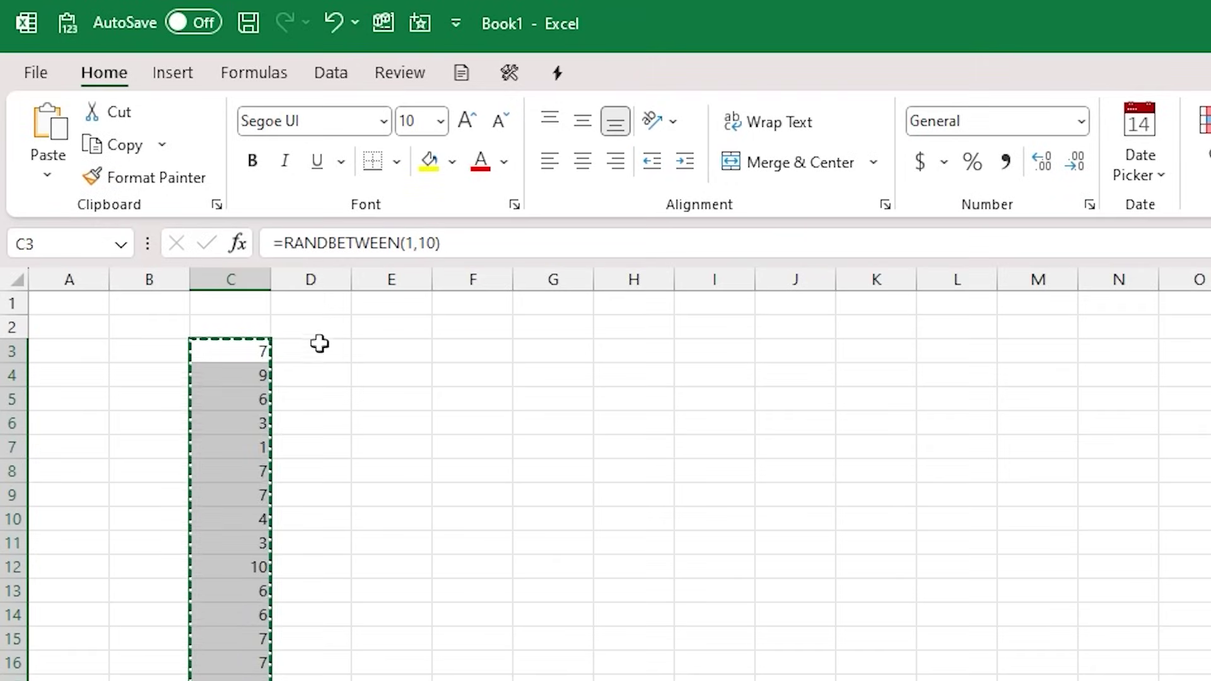
Paste column C's random numbers into D3 as plain values with Alt+1 and check them
click(315, 350)
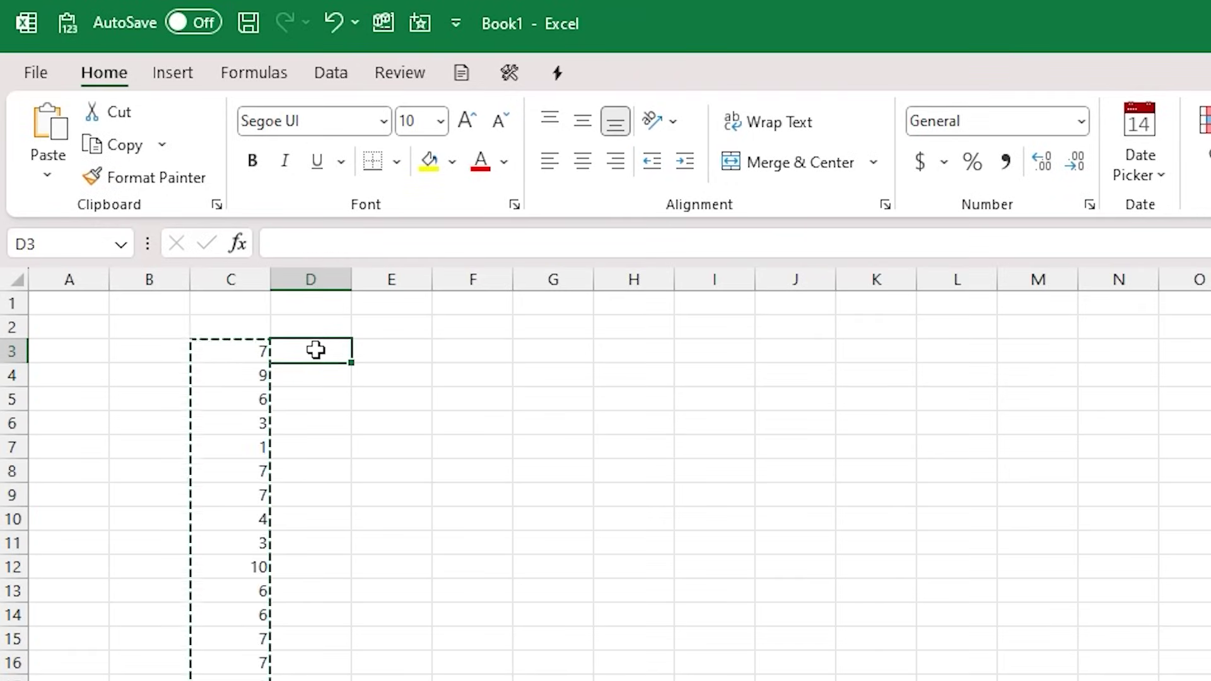
key(alt)
key(1)
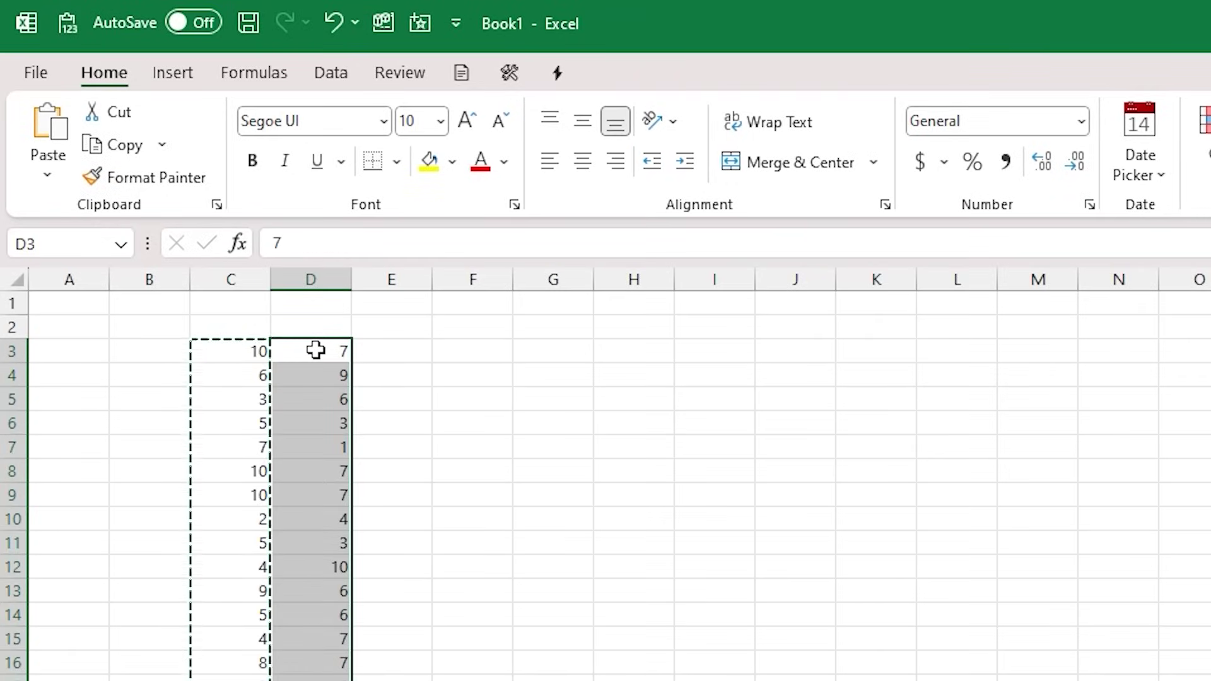
click(315, 350)
key(Down)
key(Down)
key(Down)
key(Down)
key(Down)
key(Down)
key(Down)
key(Down)
key(Down)
key(Down)
key(Down)
key(Down)
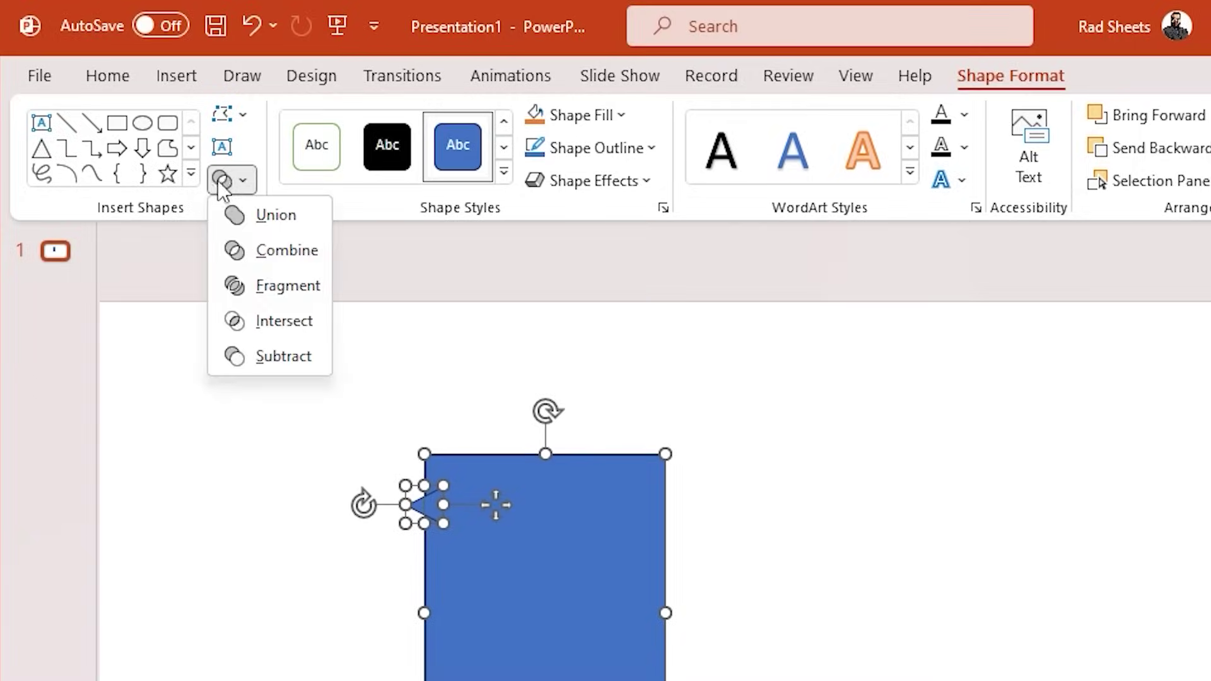
Union the triangle and rectangle, draw a smaller inner rectangle, and select both shapes
click(256, 217)
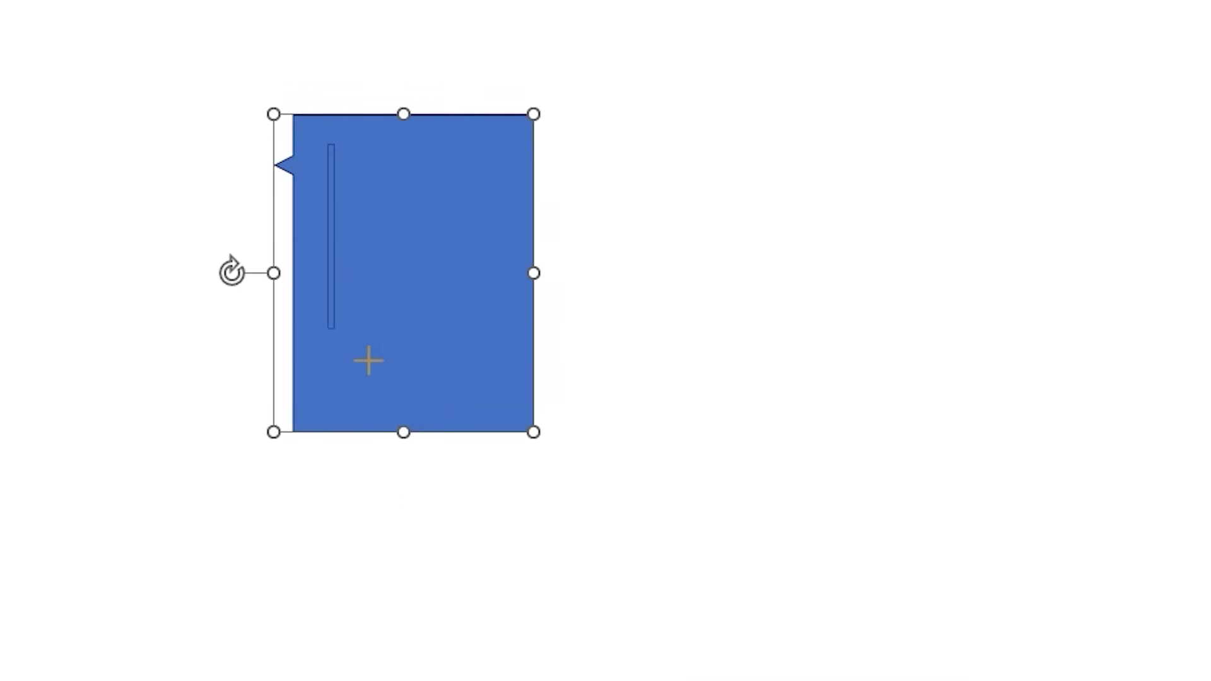
drag(368, 360, 497, 380)
shift+click(309, 129)
click(232, 190)
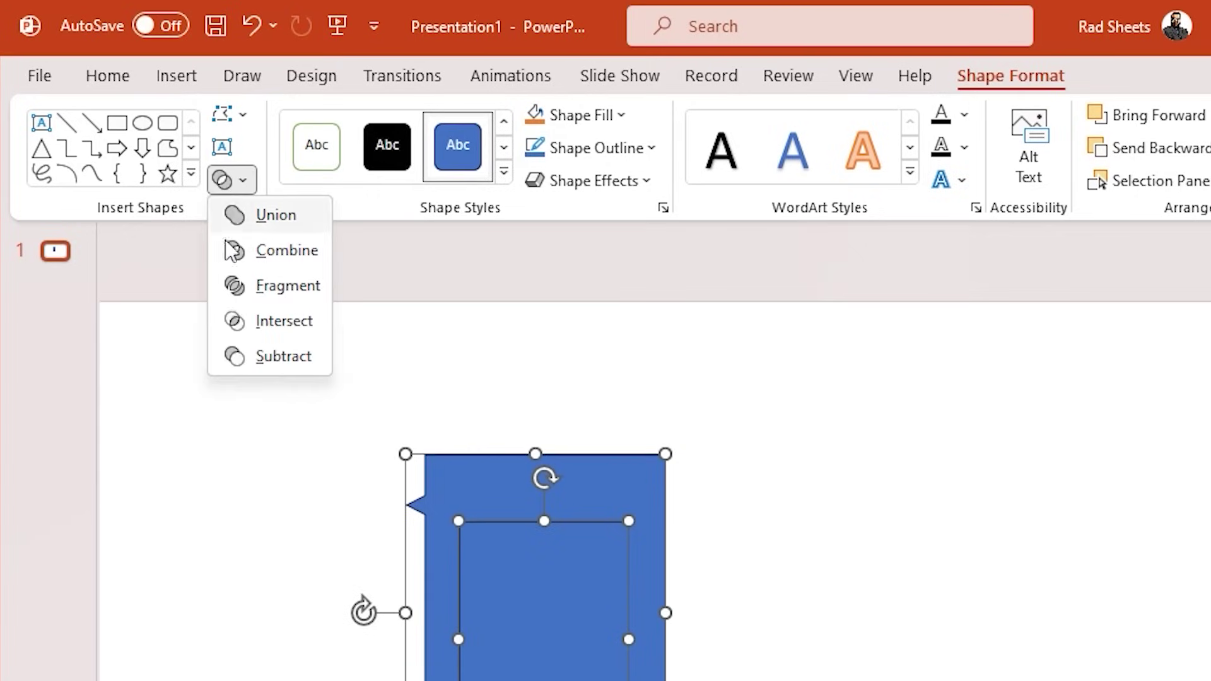
Subtract the inner rectangle to leave a frame, and fill it Excel green using the Eyedropper
click(263, 361)
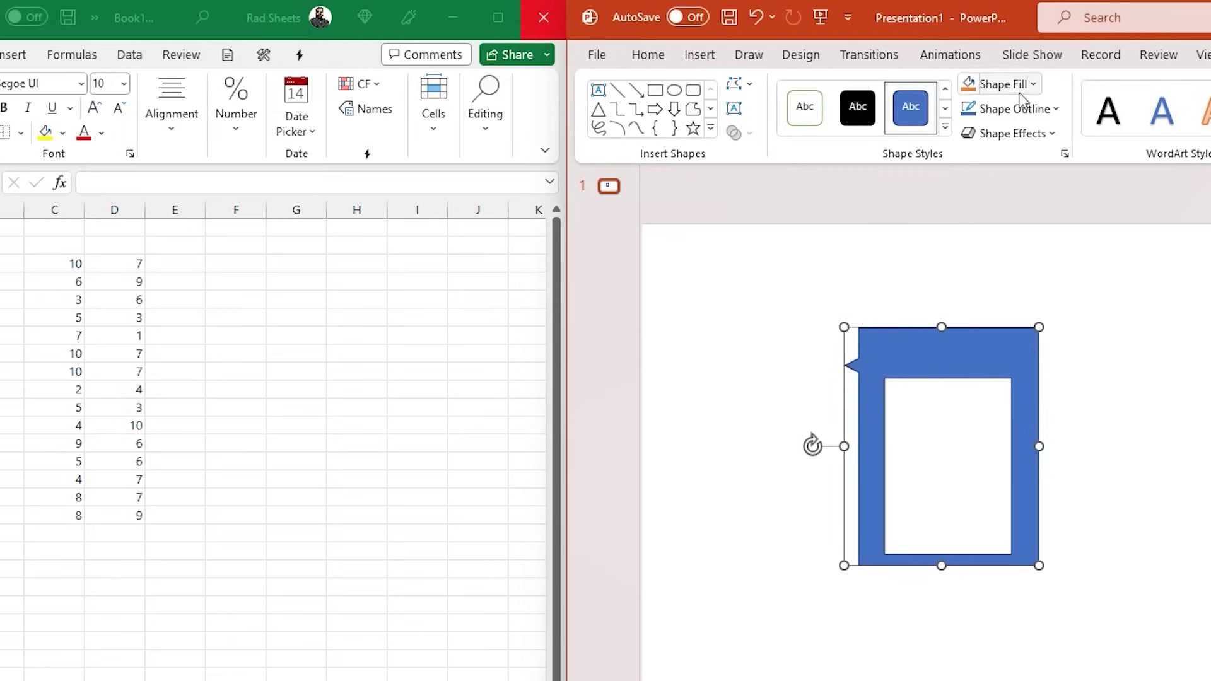
click(1020, 94)
click(1035, 377)
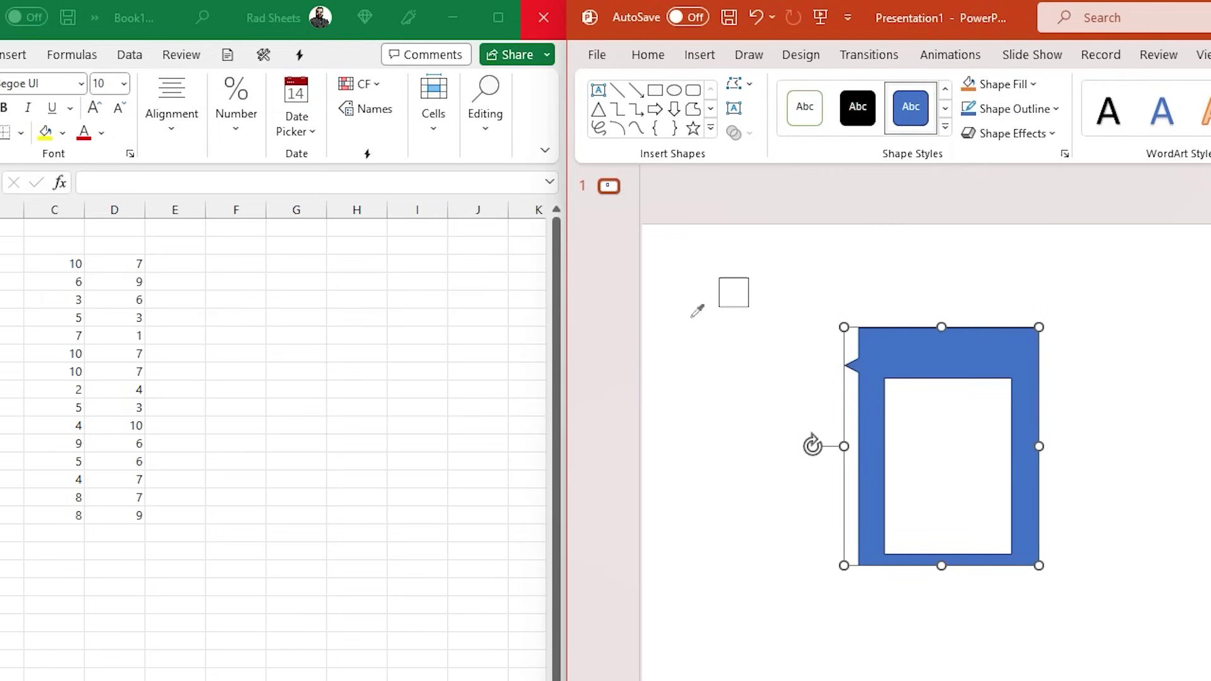
click(423, 39)
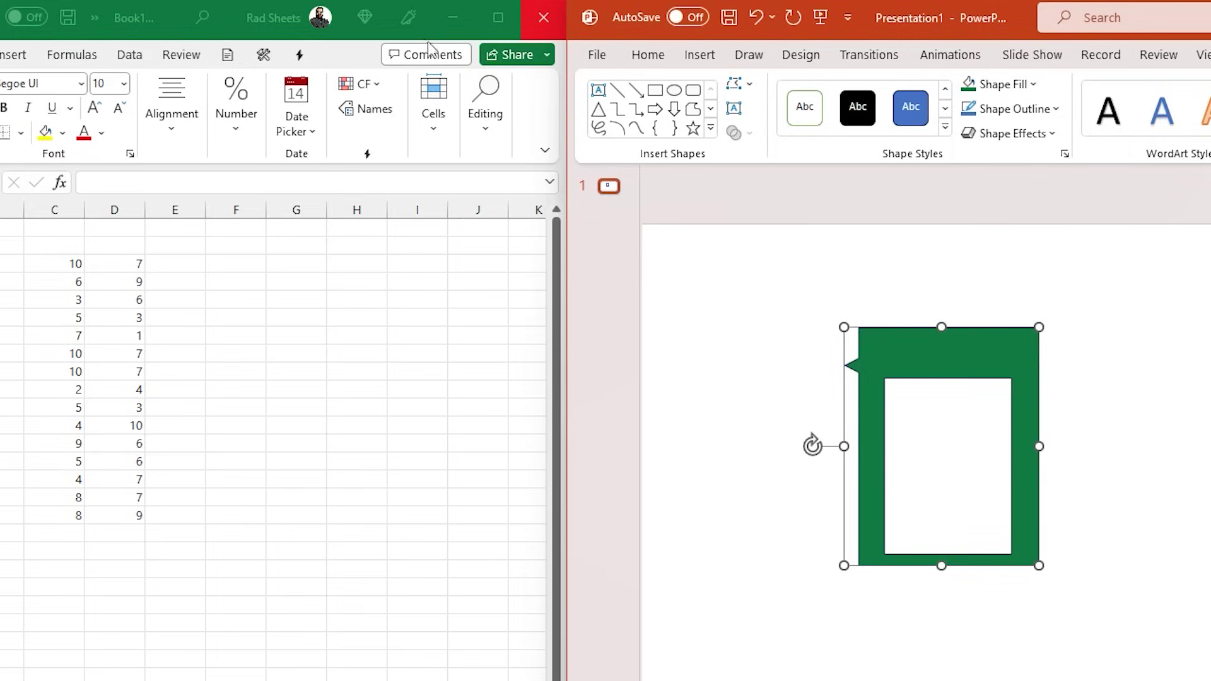
Paste the green frame into the Excel worksheet beside the number columns
click(1122, 446)
click(1001, 386)
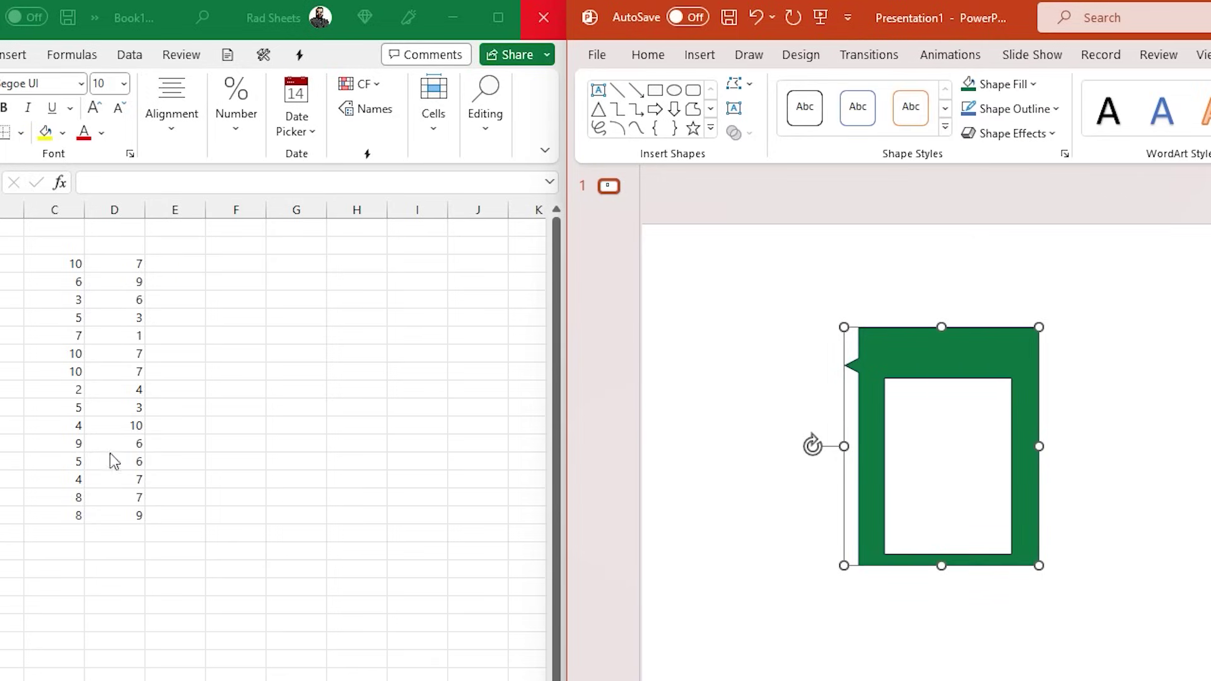
click(230, 377)
key(ctrl+v)
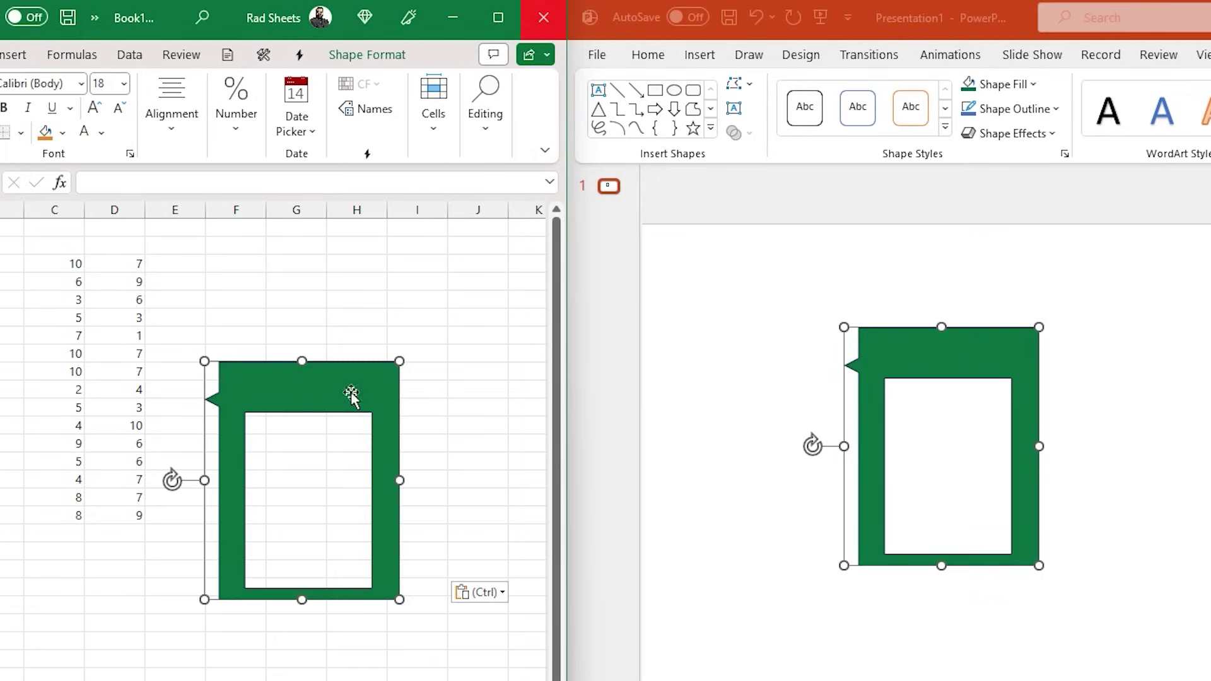